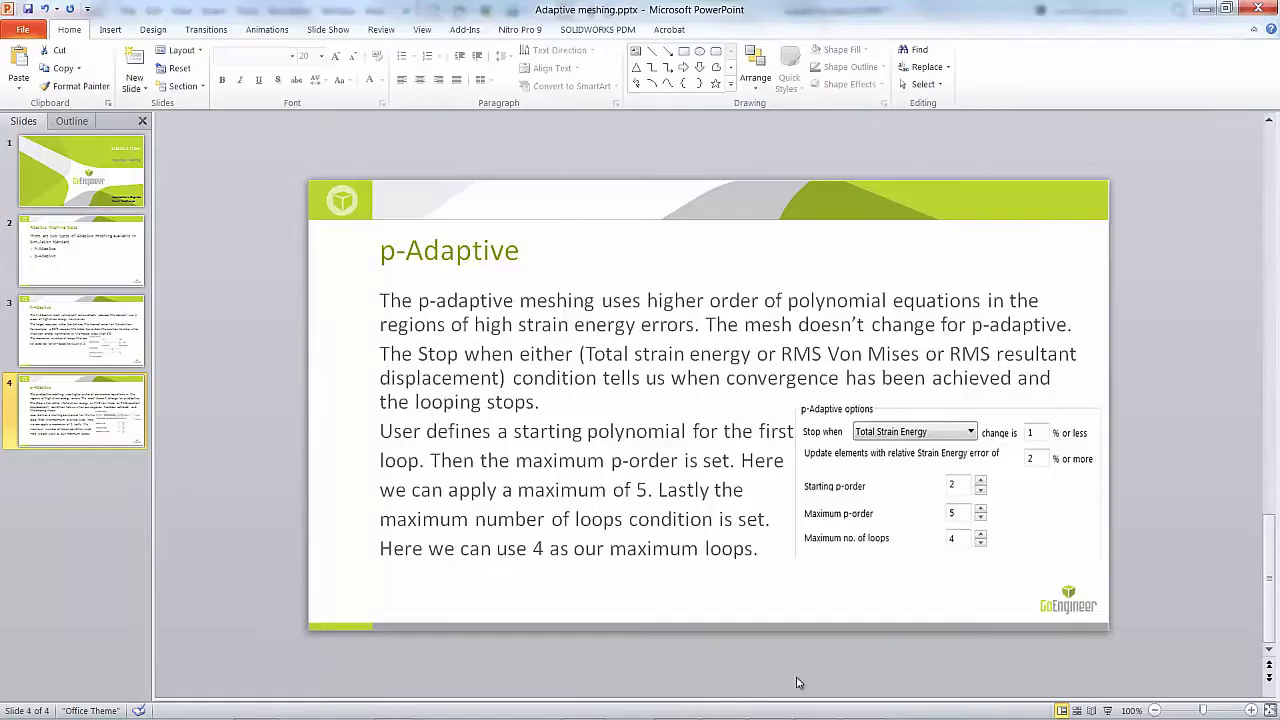
Exit the PowerPoint slideshow from the black end screen after the p-Adaptive slide
{"action": "left_click", "coordinate": [816, 704]}
Activate the 'symmetry' configuration and orbit the half bracket to inspect its cut faces
{"action": "middle_click_drag", "start_coordinate": [460, 420], "coordinate": [522, 404]}
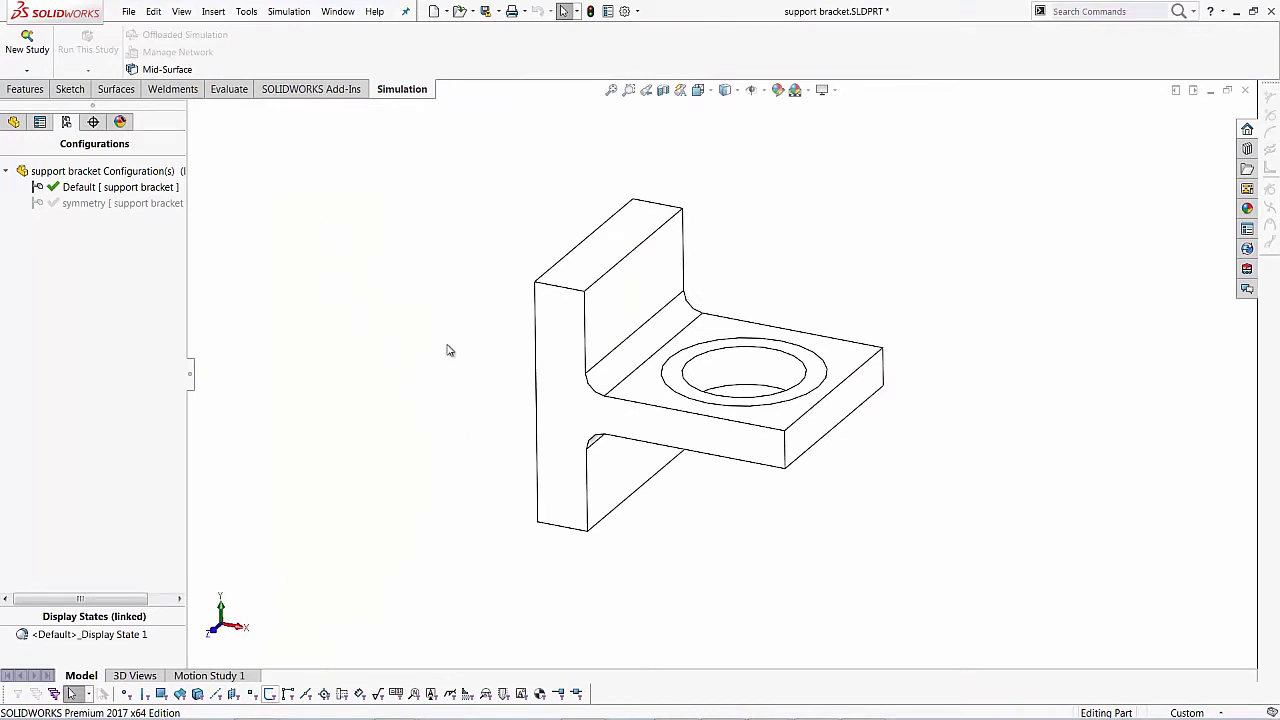
{"action": "key", "text": "Left"}
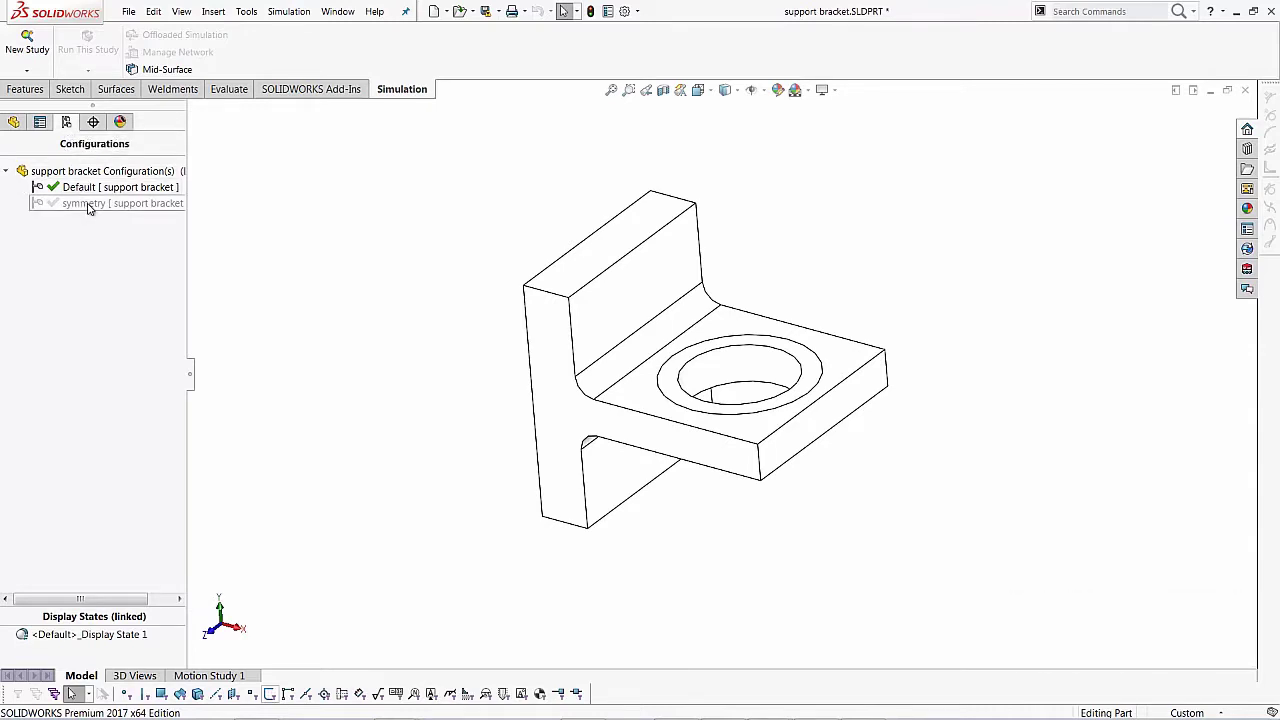
{"action": "double_click", "coordinate": [88, 204]}
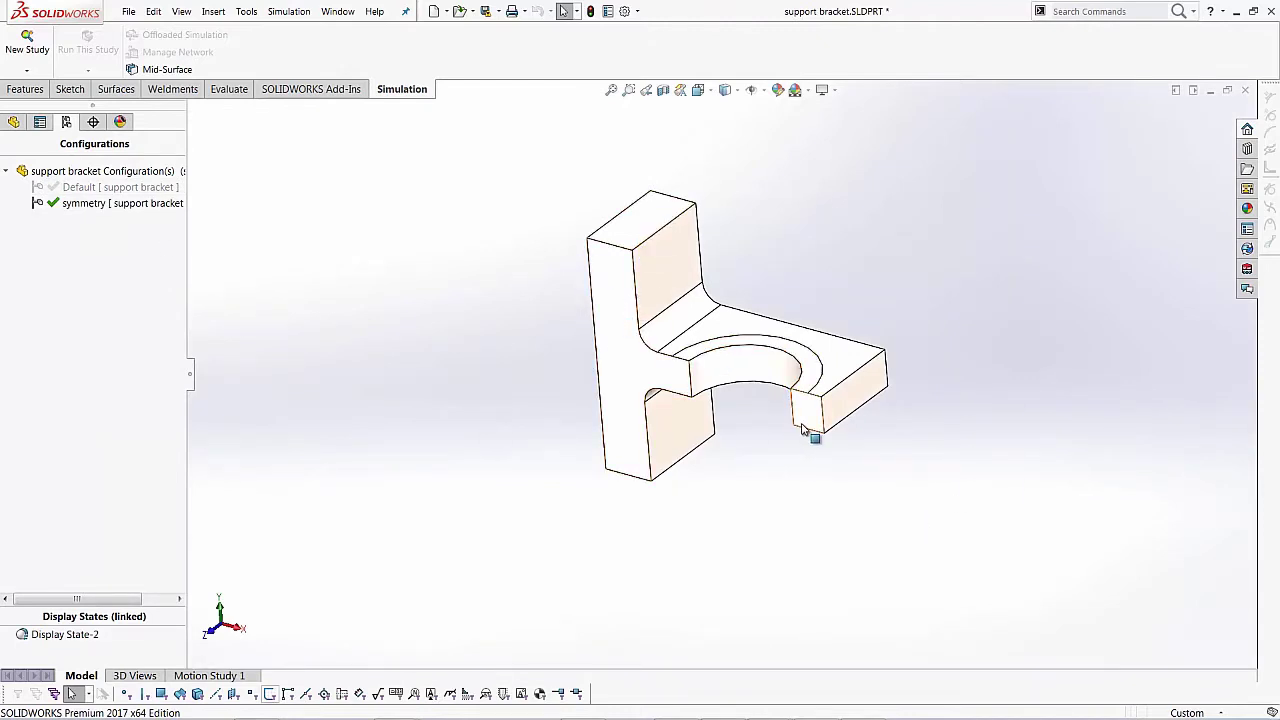
{"action": "mouse_move", "coordinate": [511, 380]}
{"action": "middle_mouse_down"}
{"action": "mouse_move", "coordinate": [549, 394]}
{"action": "mouse_move", "coordinate": [520, 420]}
{"action": "mouse_move", "coordinate": [508, 401]}
{"action": "middle_mouse_up"}
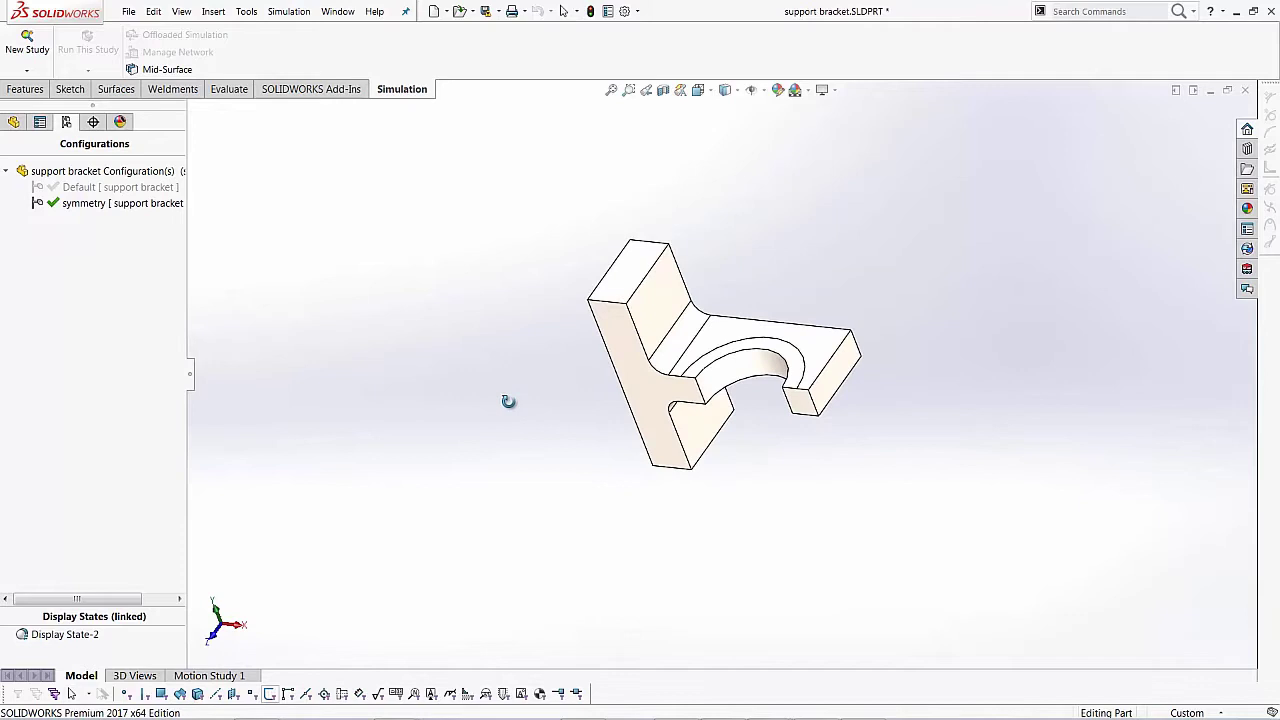
{"action": "scroll", "coordinate": [650, 390], "scroll_direction": "down", "scroll_amount": 2}
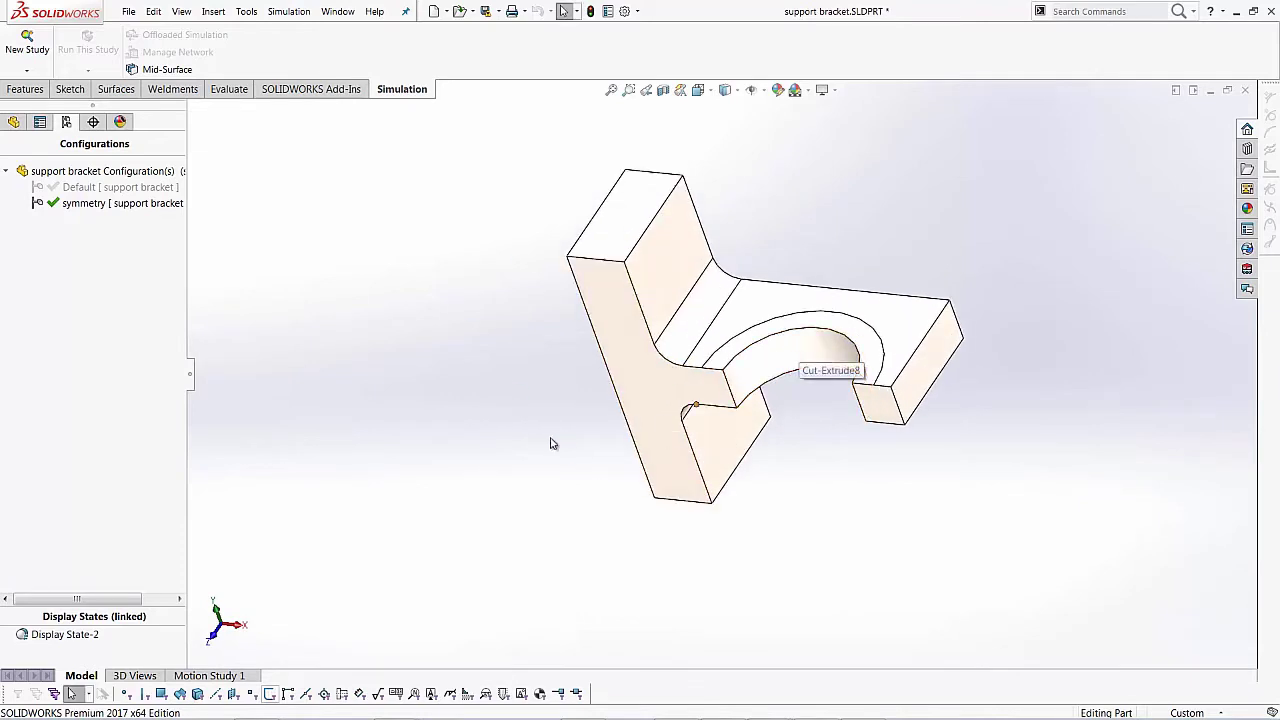
{"action": "middle_click_drag", "start_coordinate": [550, 443], "coordinate": [560, 409]}
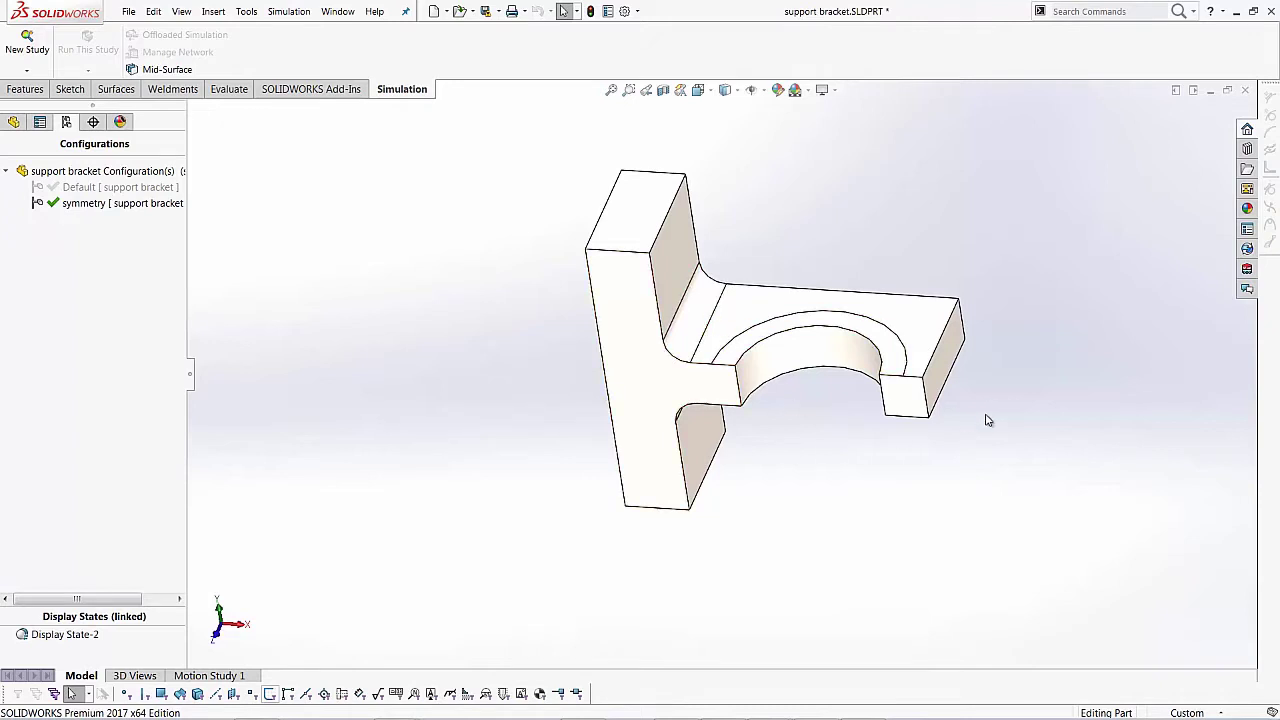
{"action": "middle_click_drag", "start_coordinate": [720, 220], "coordinate": [840, 255]}
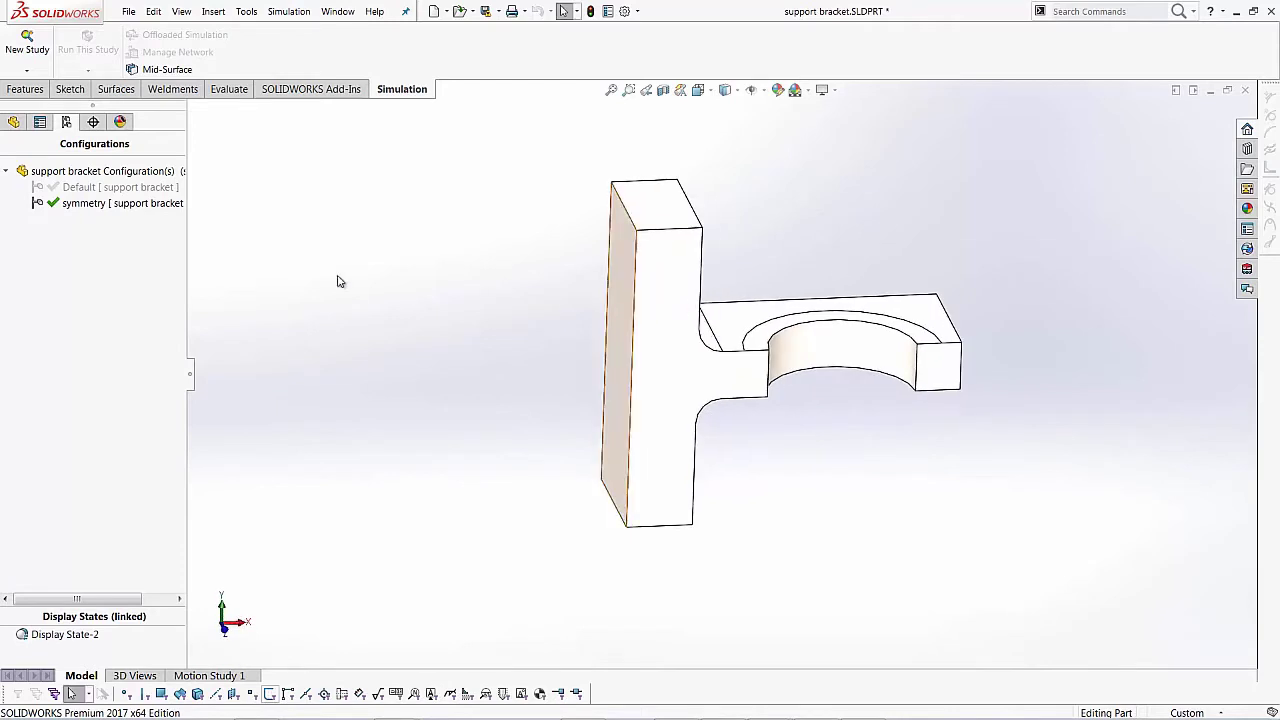
Create a new Static study named 'Standard' on the symmetry half bracket
{"action": "left_click", "coordinate": [36, 70]}
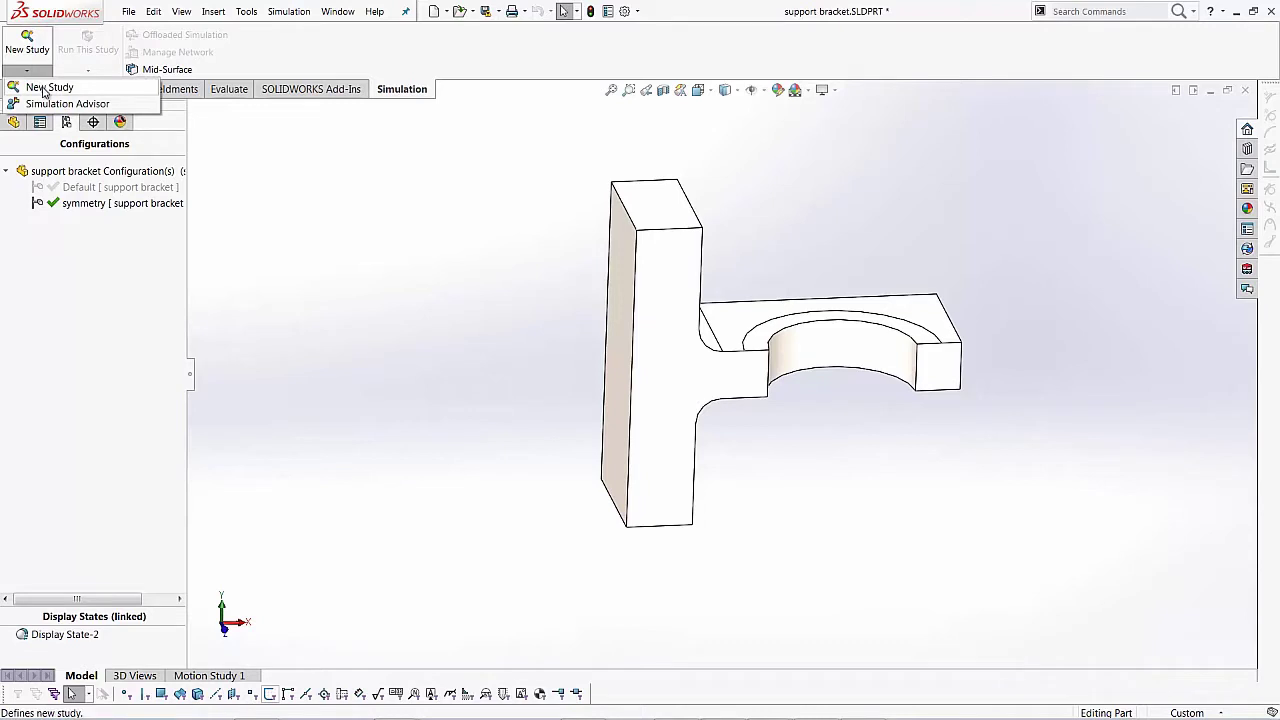
{"action": "left_click", "coordinate": [43, 89]}
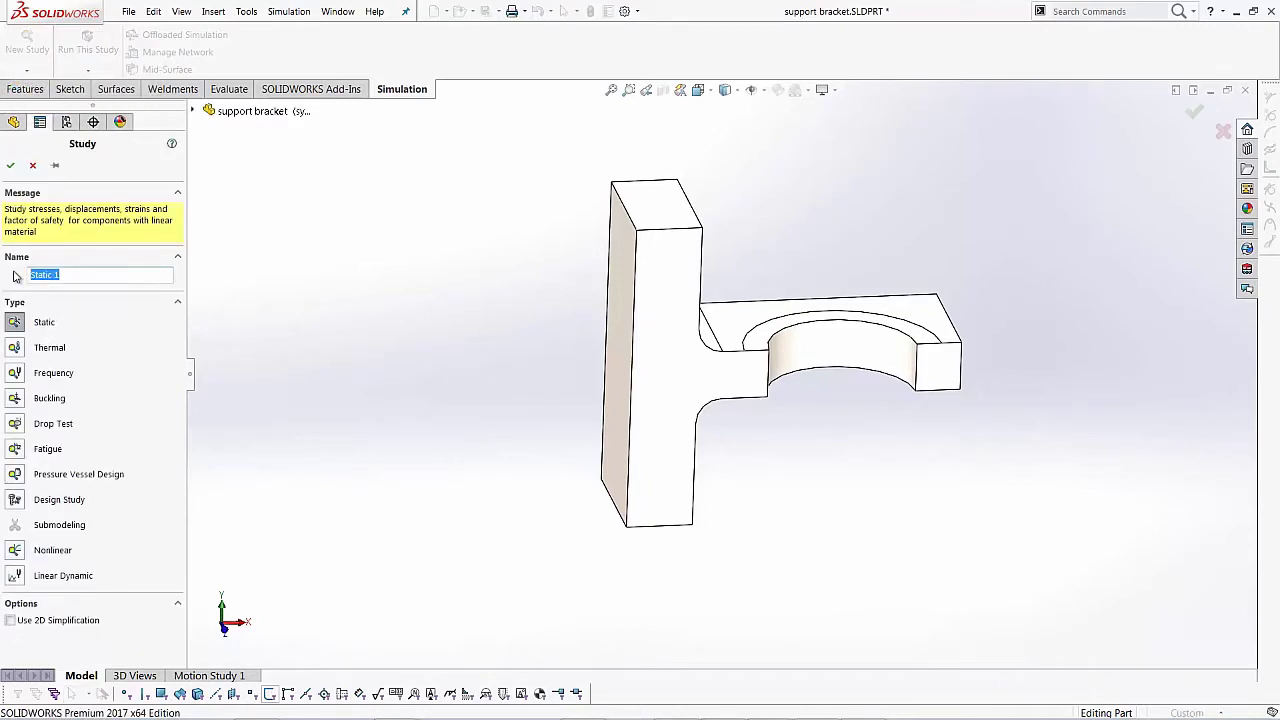
{"action": "type", "text": "s"}
{"action": "left_click", "coordinate": [10, 166]}
{"action": "middle_click_drag", "start_coordinate": [598, 272], "coordinate": [620, 311]}
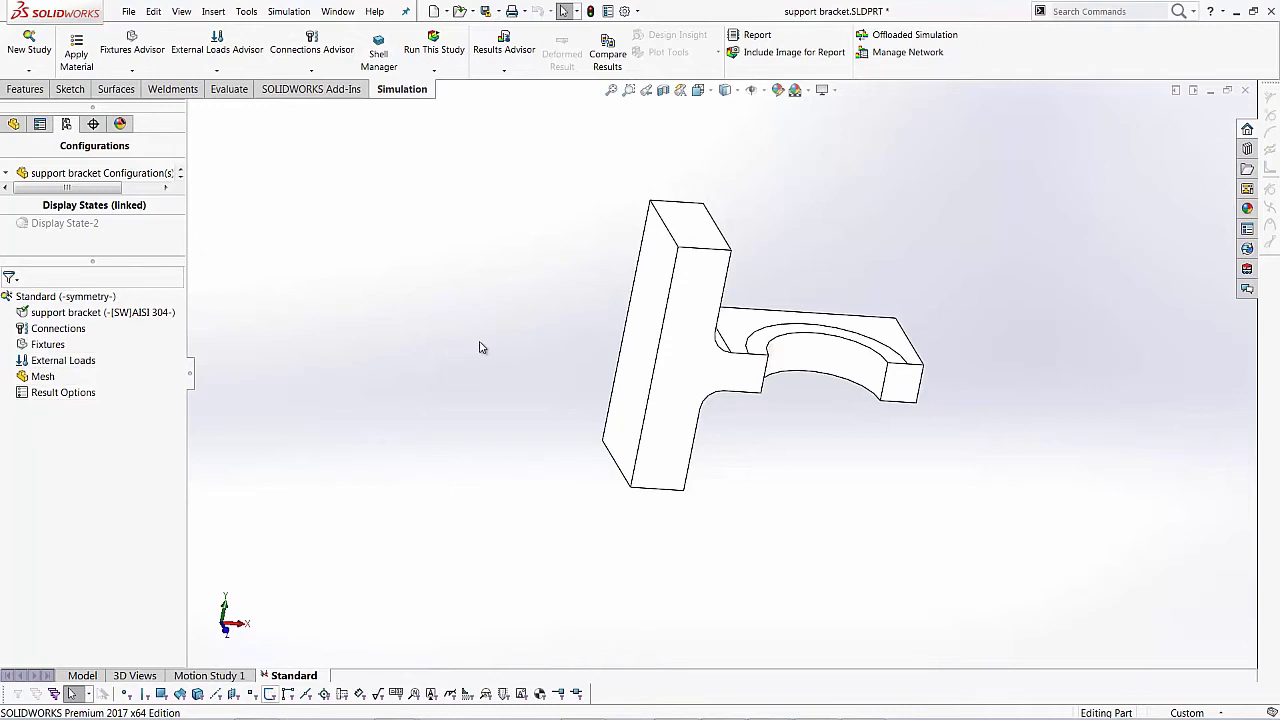
{"action": "mouse_move", "coordinate": [480, 346]}
{"action": "middle_mouse_down"}
{"action": "mouse_move", "coordinate": [491, 320]}
{"action": "mouse_move", "coordinate": [488, 336]}
{"action": "middle_mouse_up"}
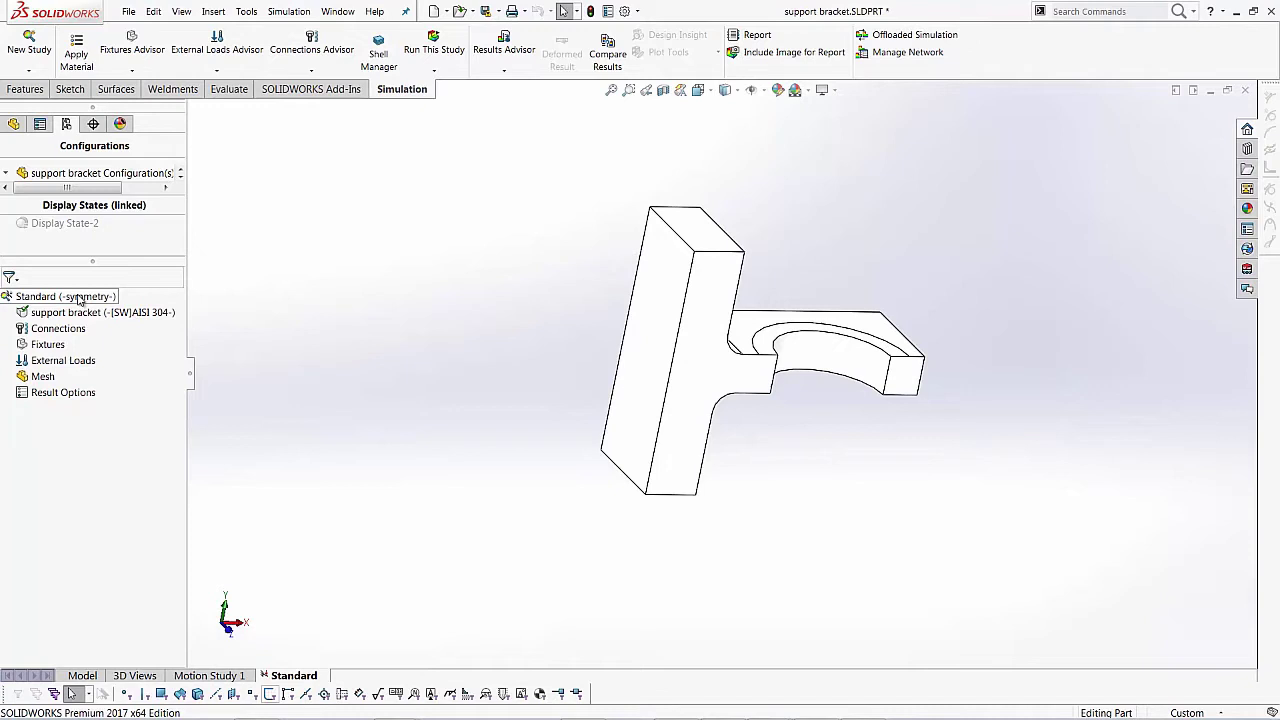
{"action": "right_click", "coordinate": [70, 298]}
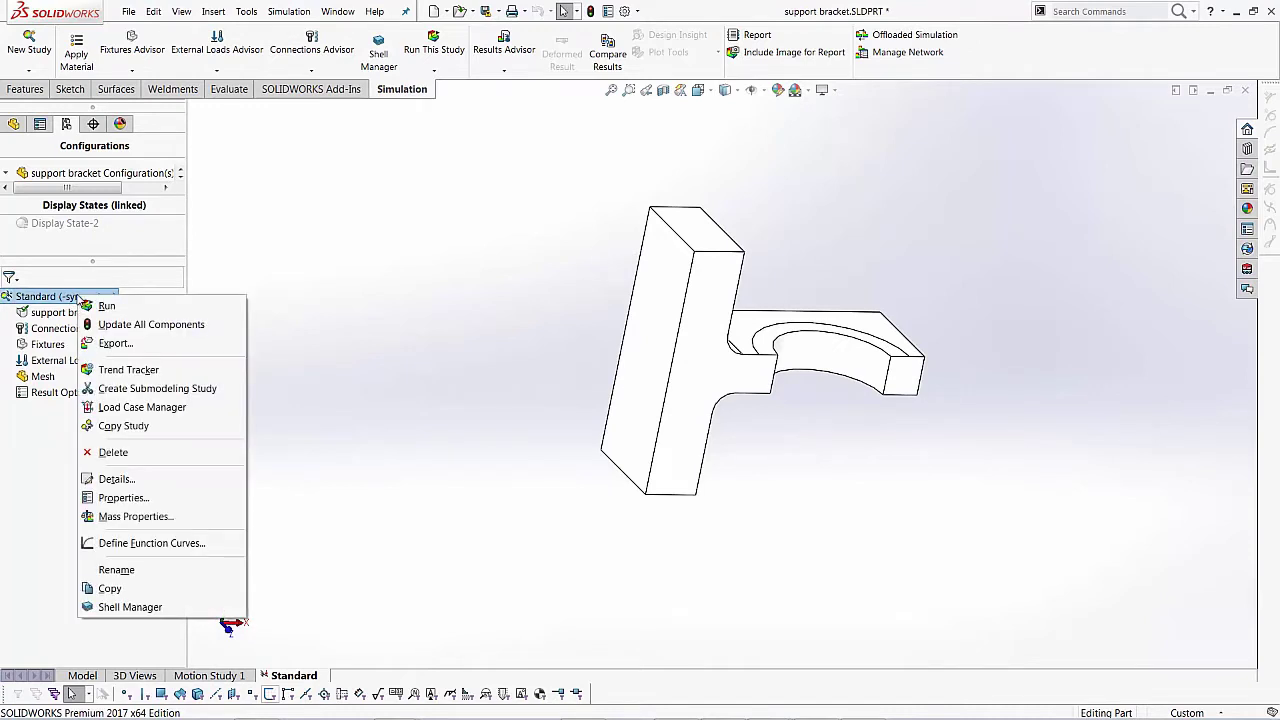
{"action": "left_click", "coordinate": [124, 498]}
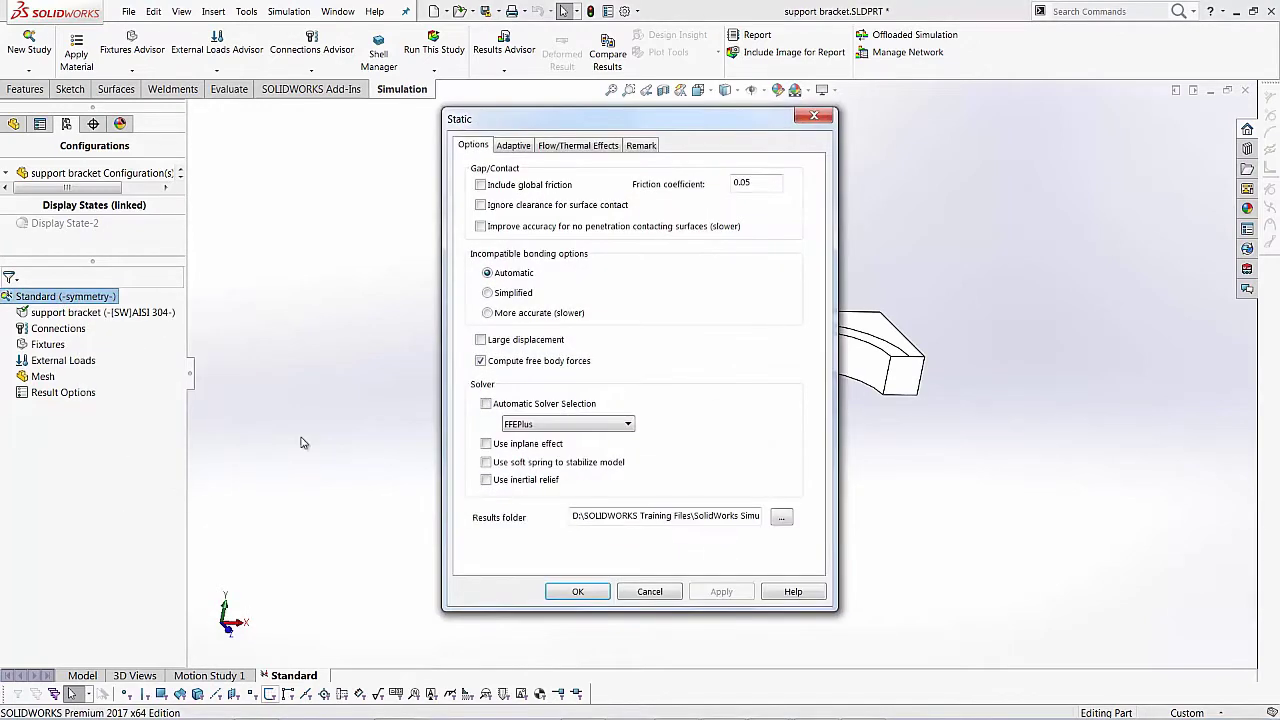
{"action": "left_click", "coordinate": [514, 146]}
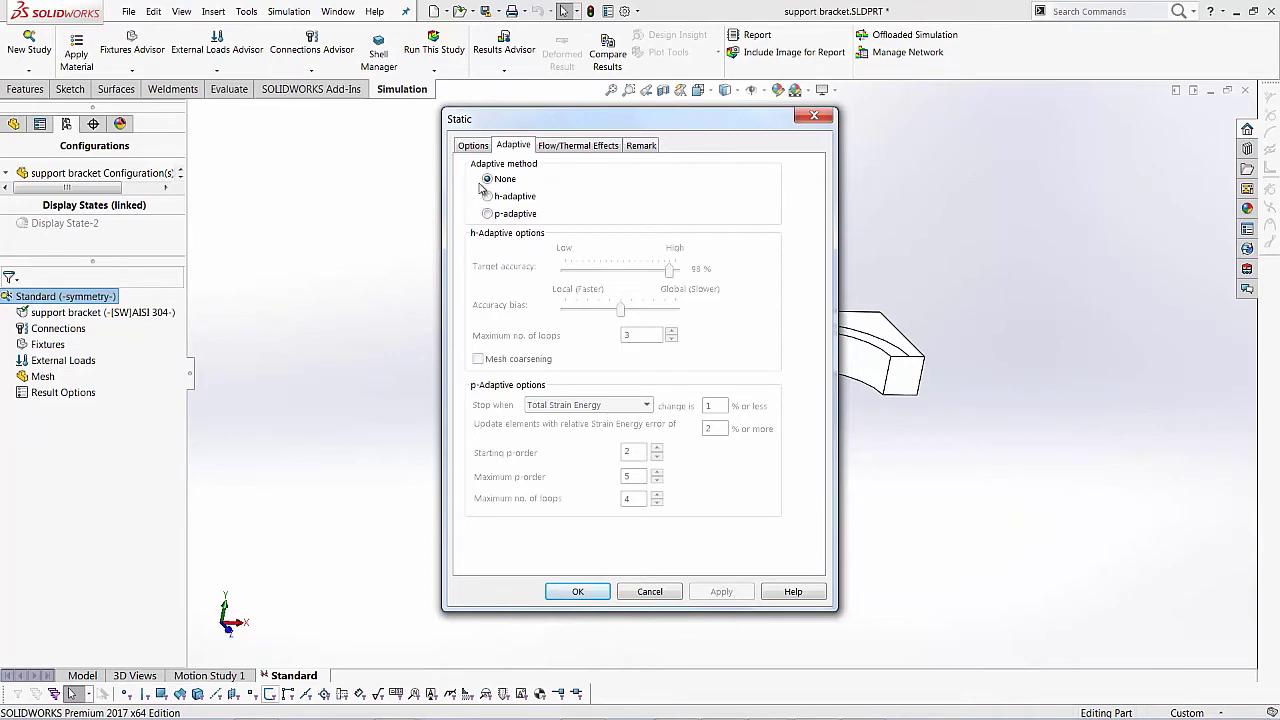
{"action": "left_click", "coordinate": [579, 592]}
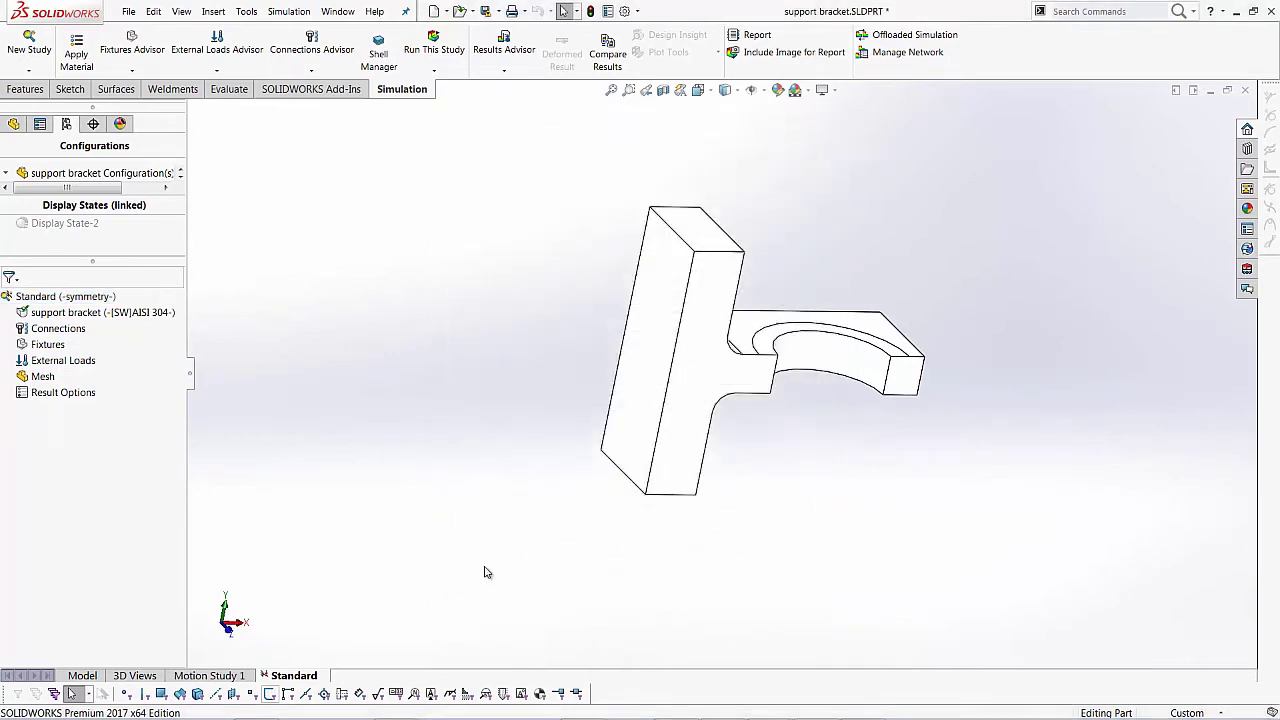
{"action": "mouse_move", "coordinate": [783, 507]}
{"action": "middle_mouse_down"}
{"action": "mouse_move", "coordinate": [669, 549]}
{"action": "mouse_move", "coordinate": [768, 489]}
{"action": "middle_mouse_up"}
Check the bracket part and Connections entries in the Standard study tree
{"action": "left_click", "coordinate": [105, 312]}
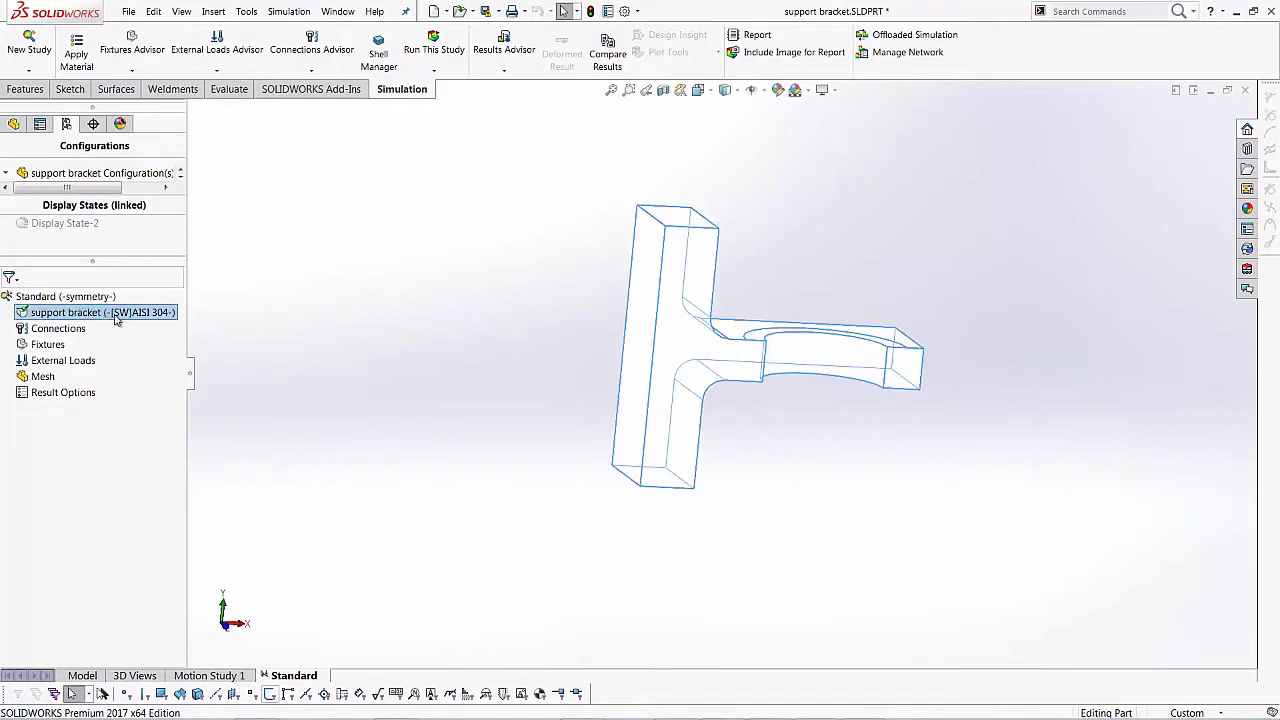
{"action": "left_click", "coordinate": [828, 255]}
{"action": "middle_click_drag", "start_coordinate": [828, 255], "coordinate": [800, 256]}
{"action": "left_click", "coordinate": [75, 329]}
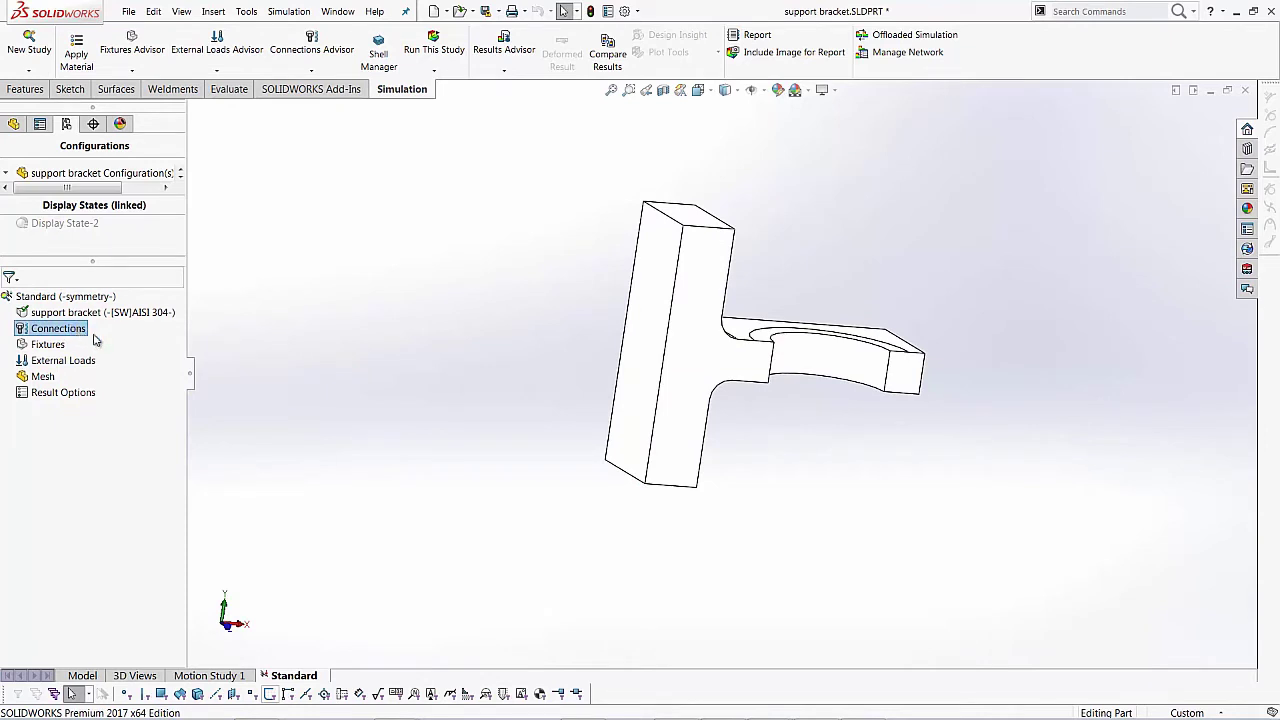
{"action": "middle_click_drag", "start_coordinate": [426, 400], "coordinate": [443, 403]}
{"action": "left_click", "coordinate": [200, 403]}
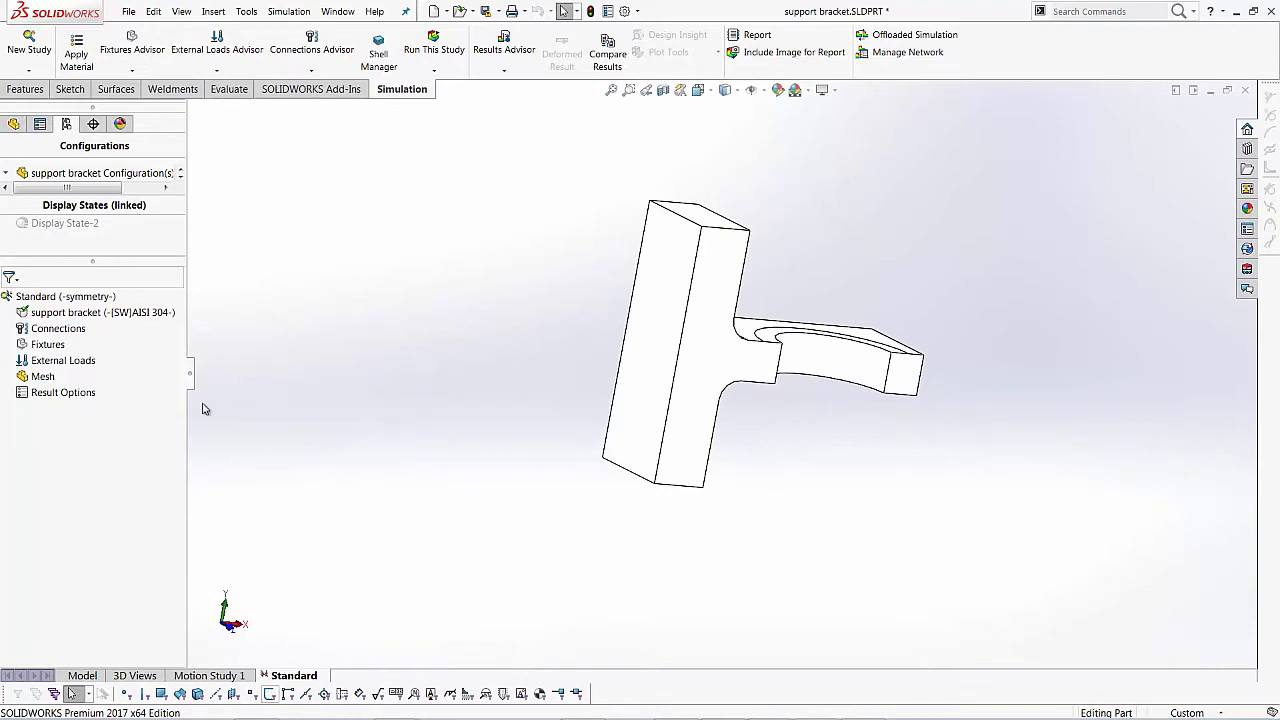
Add a Fixed Geometry restraint (Fixed-1) on the upright's back mounting face
{"action": "right_click", "coordinate": [49, 347]}
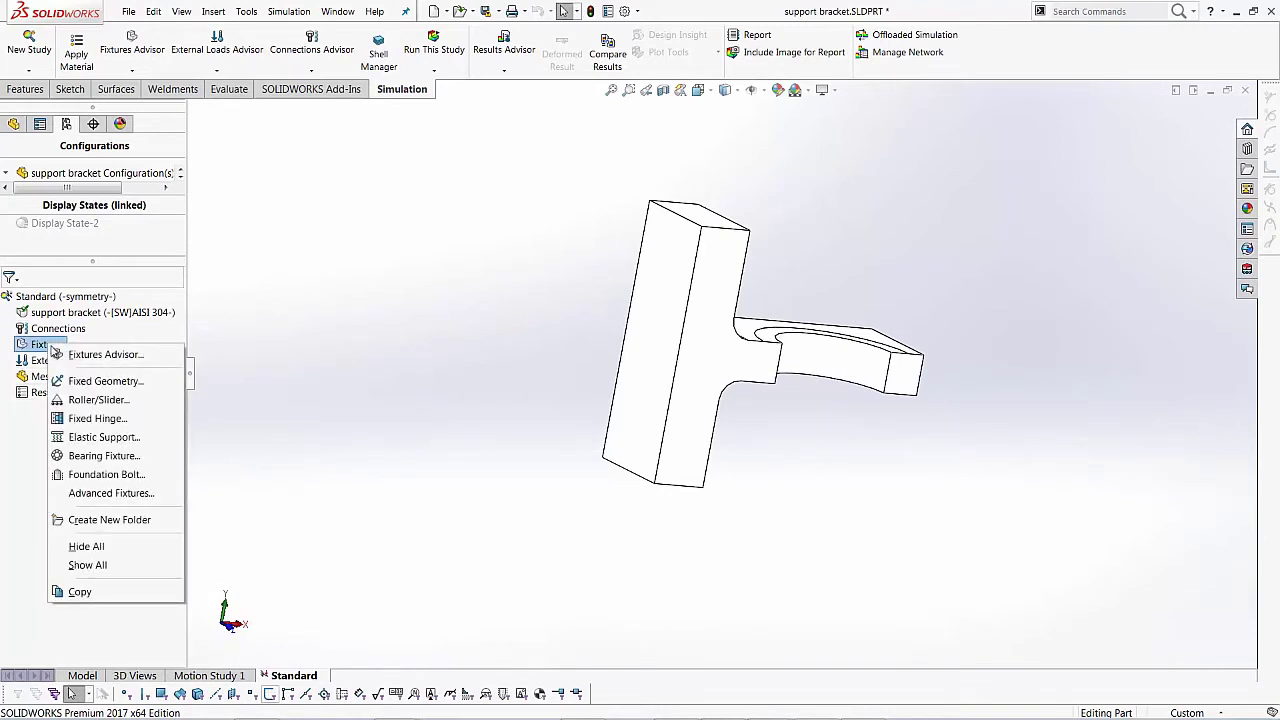
{"action": "left_click", "coordinate": [105, 381]}
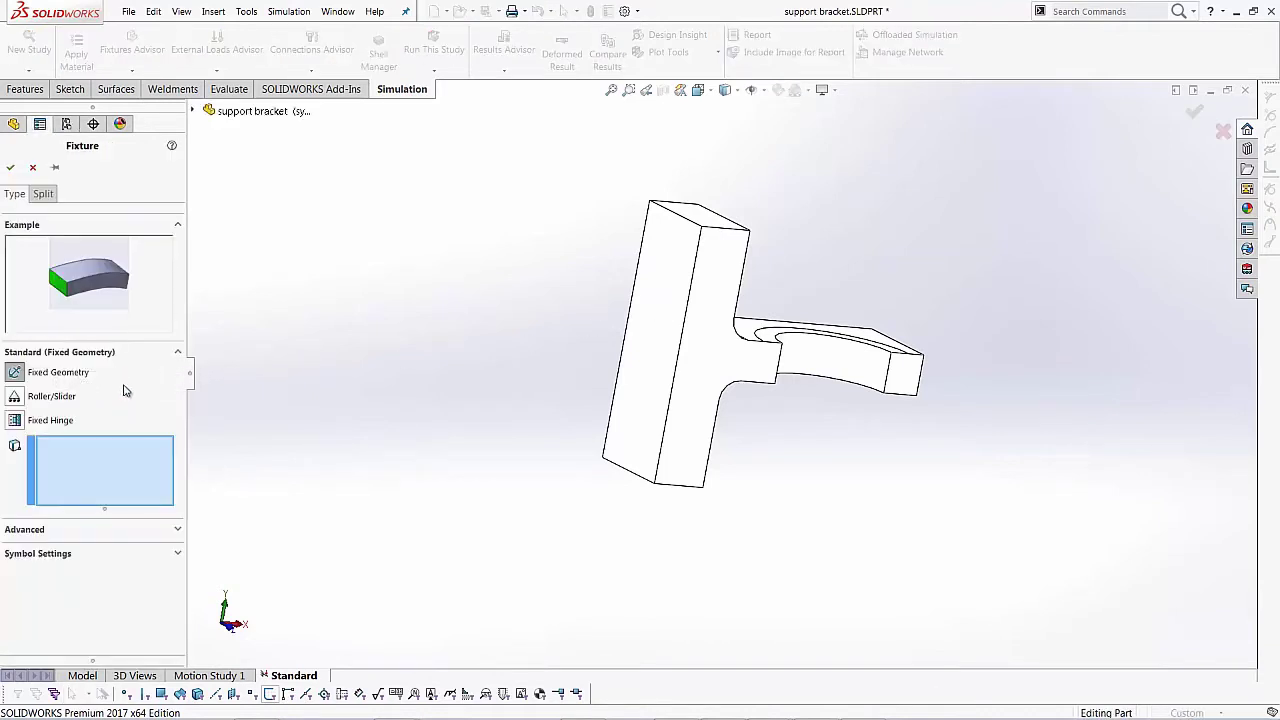
{"action": "left_click", "coordinate": [668, 355]}
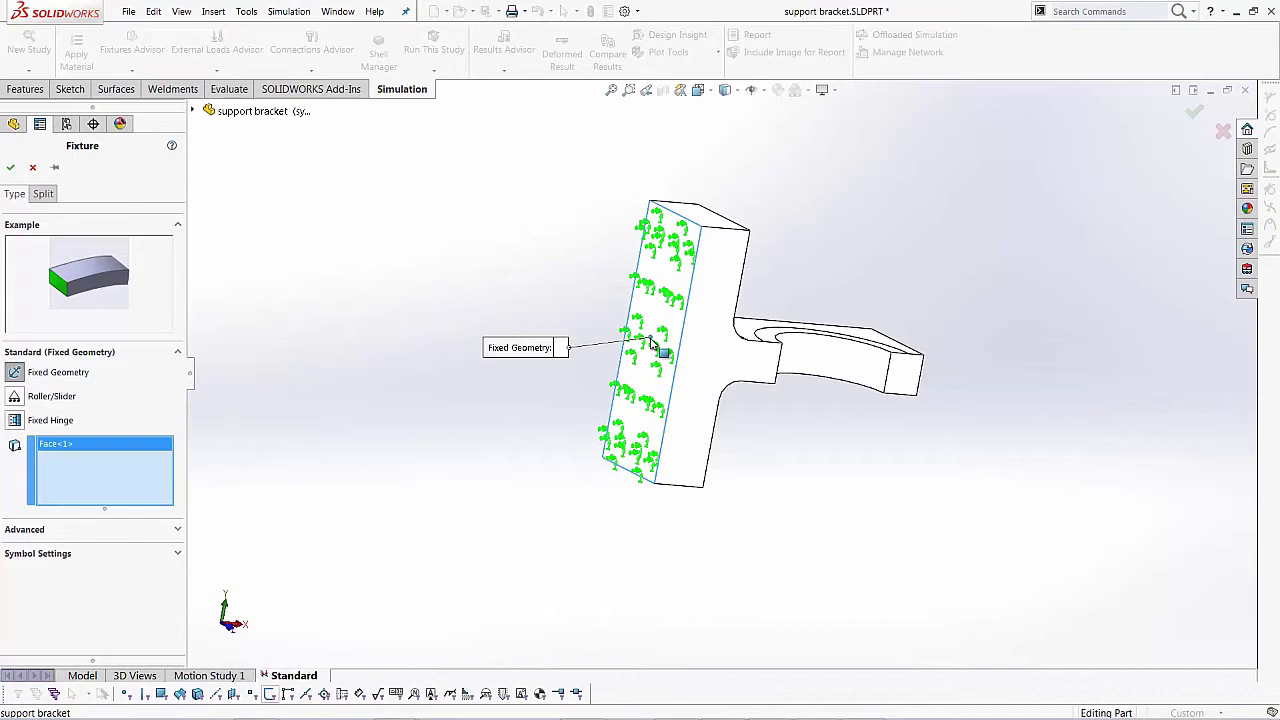
{"action": "left_click", "coordinate": [10, 167]}
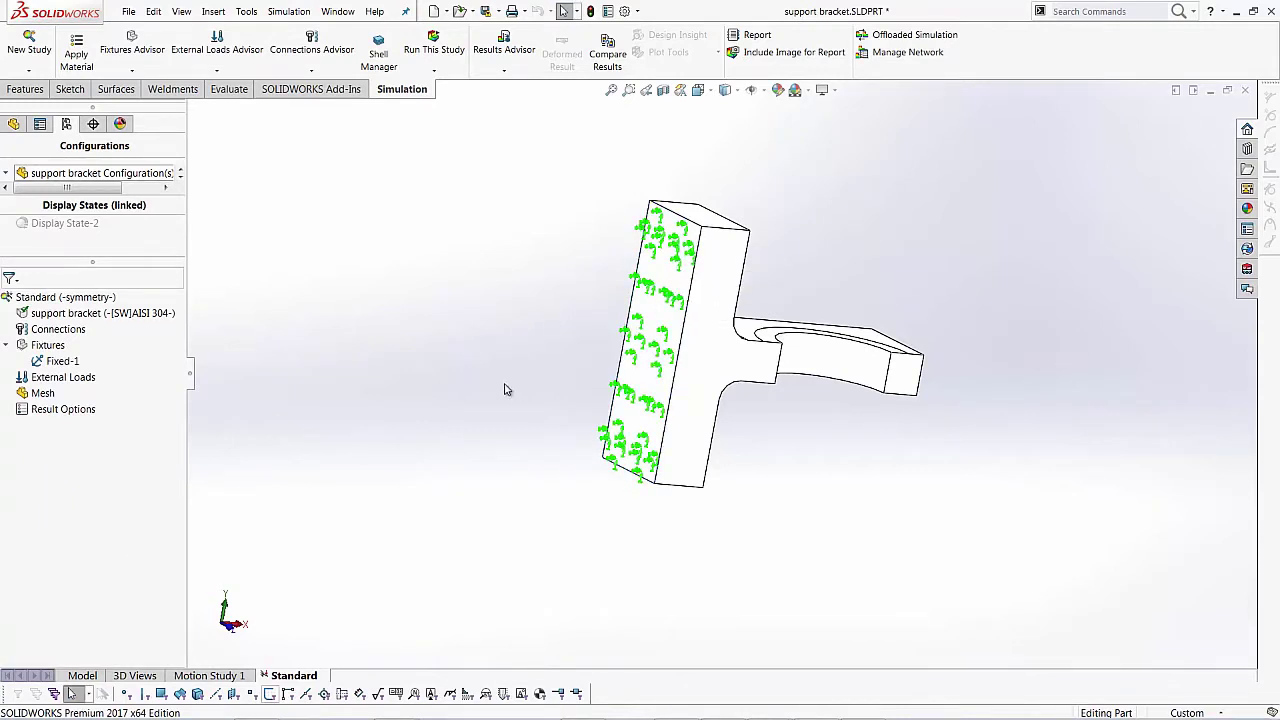
{"action": "middle_click_drag", "start_coordinate": [529, 477], "coordinate": [455, 466]}
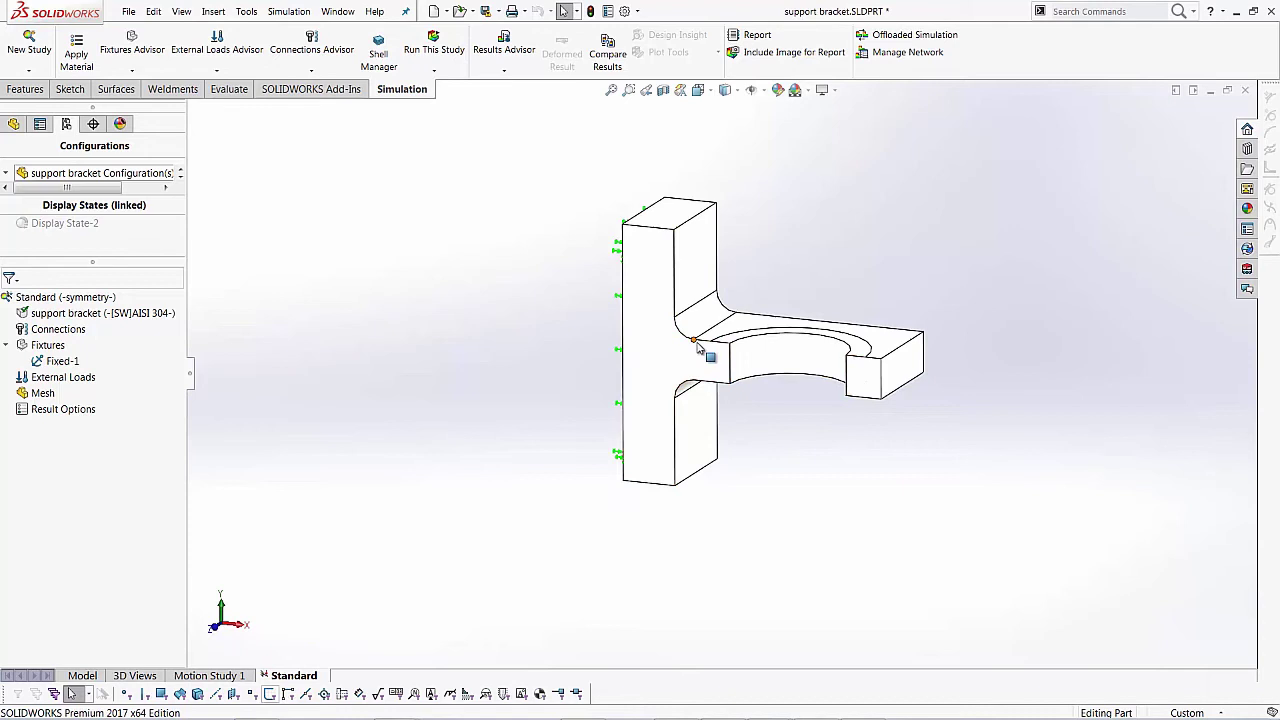
Choose a Symmetry fixture and select the large cut face and the small end cut face
{"action": "right_click", "coordinate": [45, 347]}
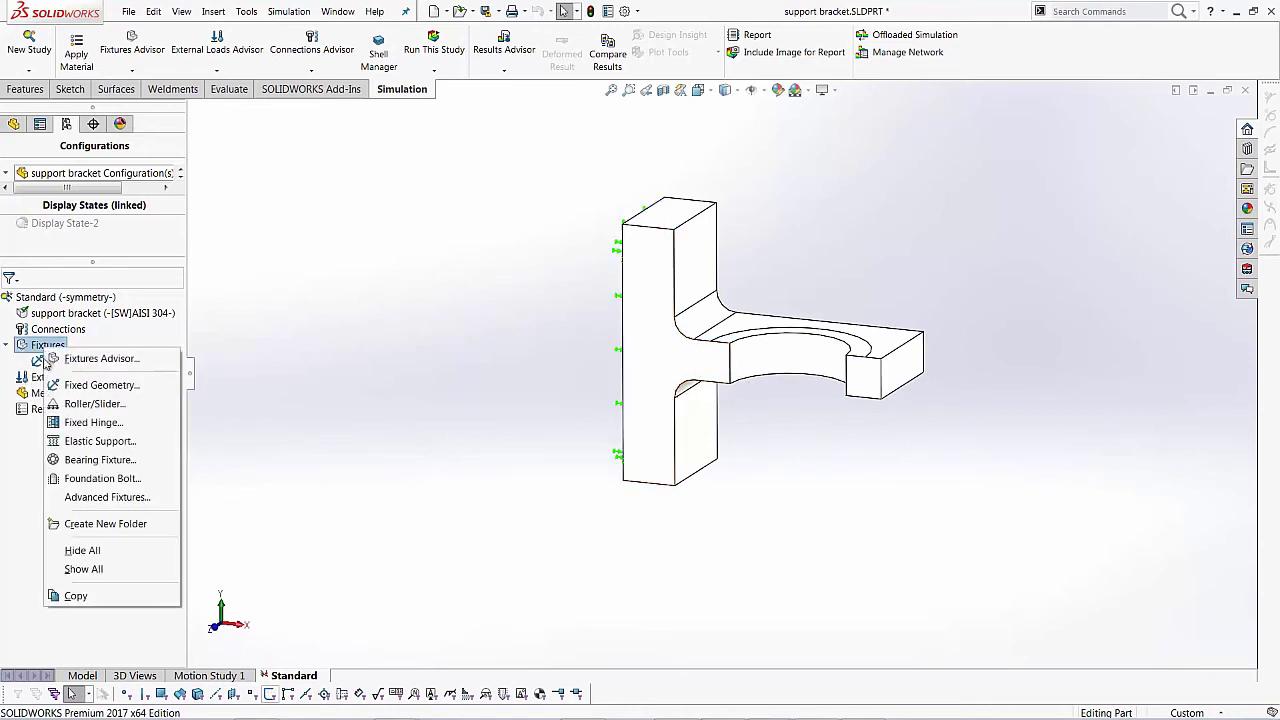
{"action": "left_click", "coordinate": [101, 499]}
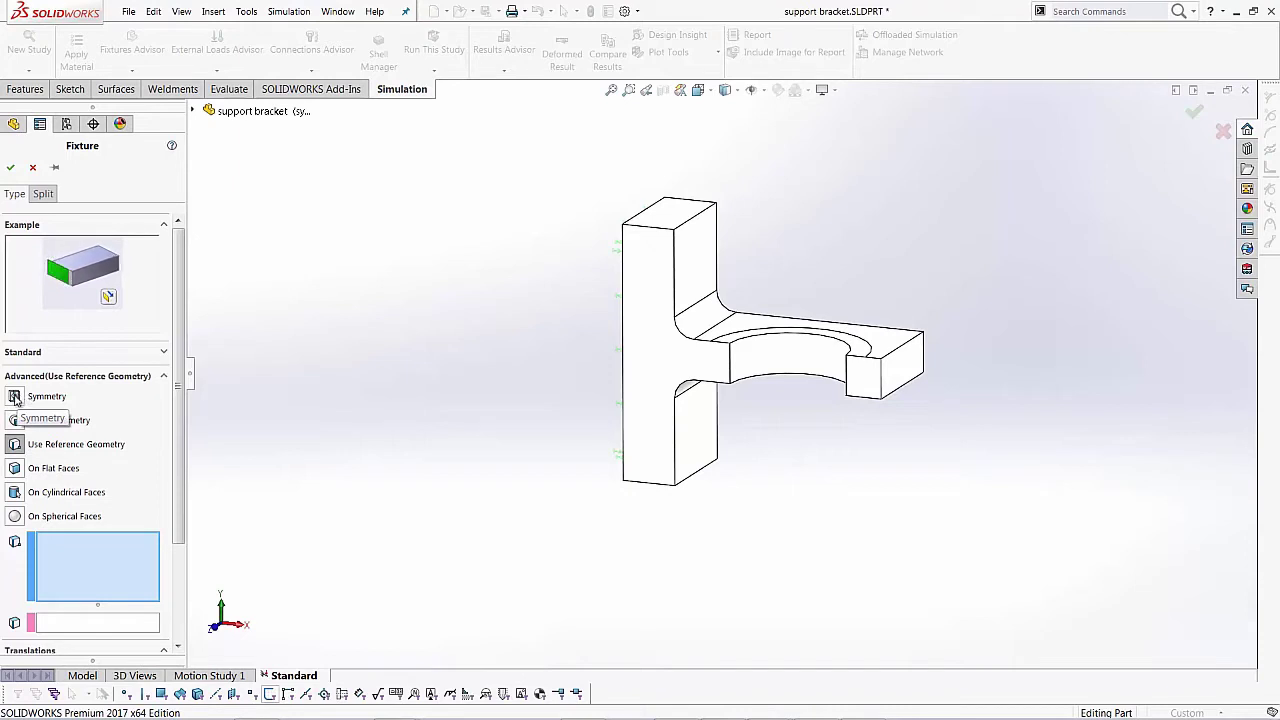
{"action": "left_click", "coordinate": [15, 396]}
{"action": "left_click", "coordinate": [663, 381]}
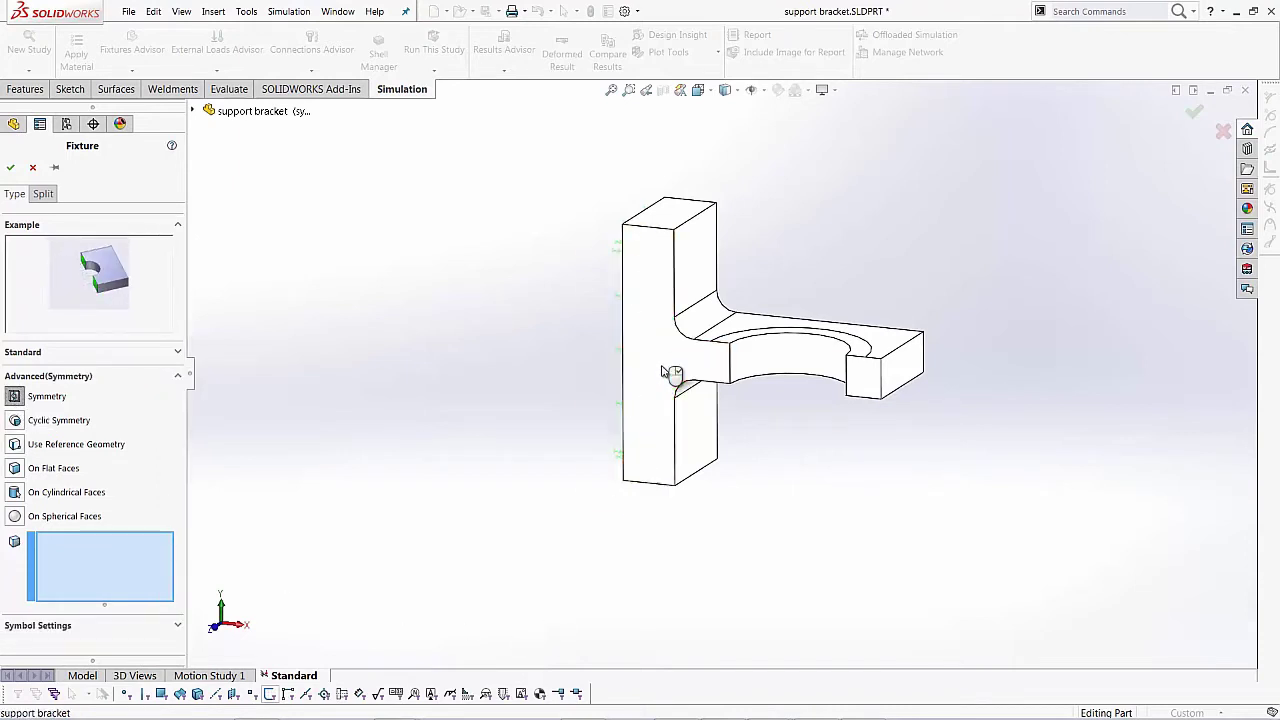
{"action": "left_click", "coordinate": [669, 372]}
{"action": "left_click", "coordinate": [876, 396]}
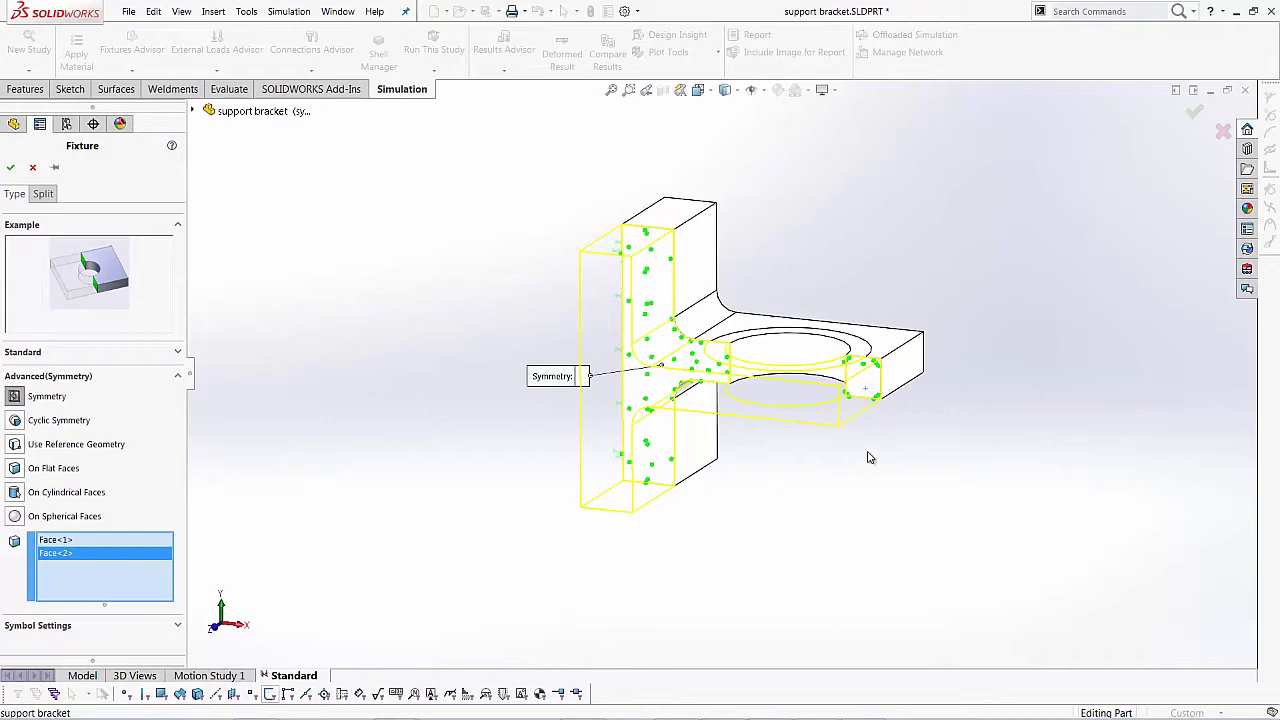
Orbit around to verify both cut faces, confirm Symmetry-1, and fit the bracket in view
{"action": "middle_click_drag", "start_coordinate": [869, 457], "coordinate": [691, 403]}
{"action": "middle_click_drag", "start_coordinate": [515, 314], "coordinate": [672, 332]}
{"action": "middle_click_drag", "start_coordinate": [726, 551], "coordinate": [669, 420]}
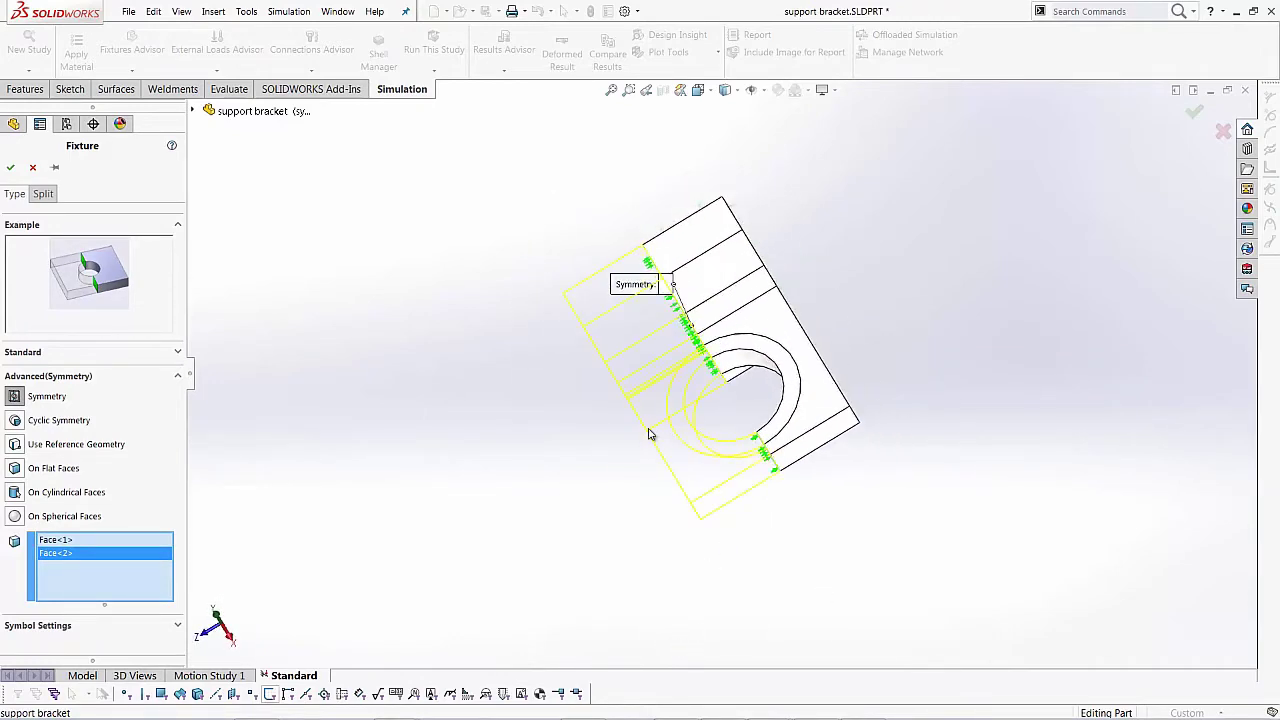
{"action": "middle_click_drag", "start_coordinate": [634, 529], "coordinate": [714, 507]}
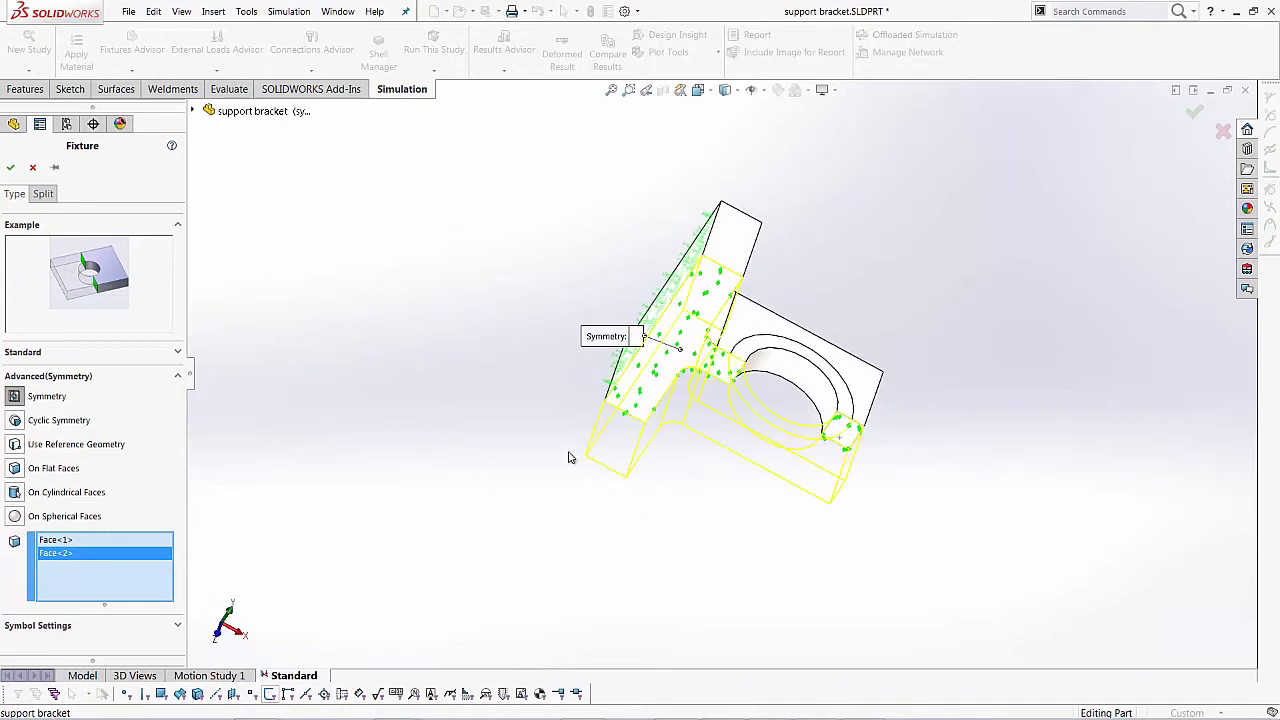
{"action": "mouse_move", "coordinate": [586, 480]}
{"action": "middle_mouse_down"}
{"action": "mouse_move", "coordinate": [640, 466]}
{"action": "mouse_move", "coordinate": [657, 272]}
{"action": "mouse_move", "coordinate": [591, 433]}
{"action": "mouse_move", "coordinate": [614, 443]}
{"action": "middle_mouse_up"}
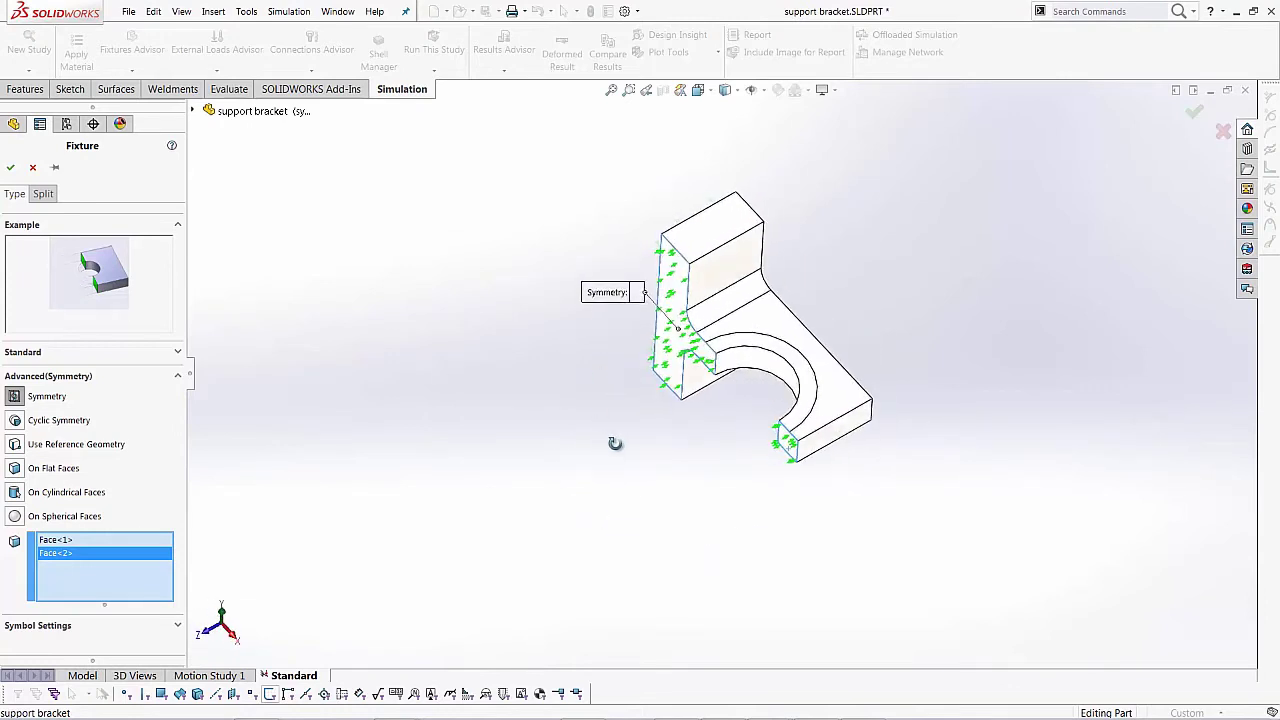
{"action": "left_click", "coordinate": [10, 169]}
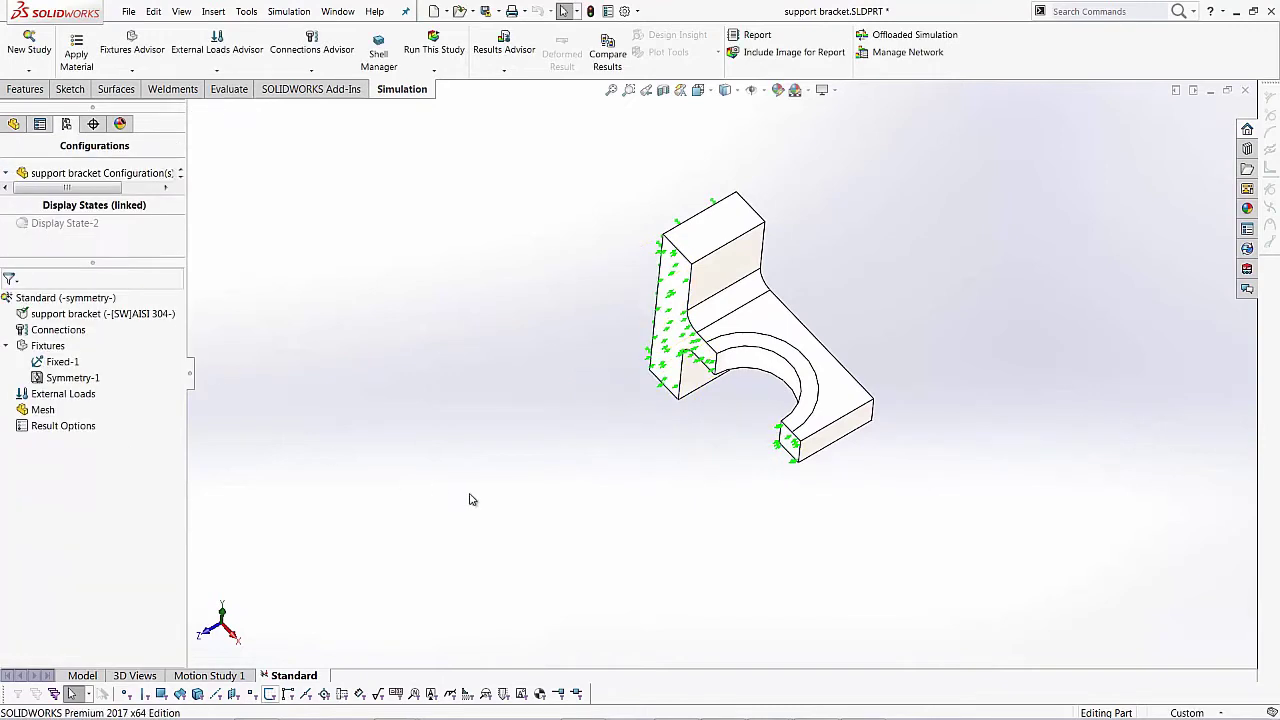
{"action": "key", "text": "ctrl+7"}
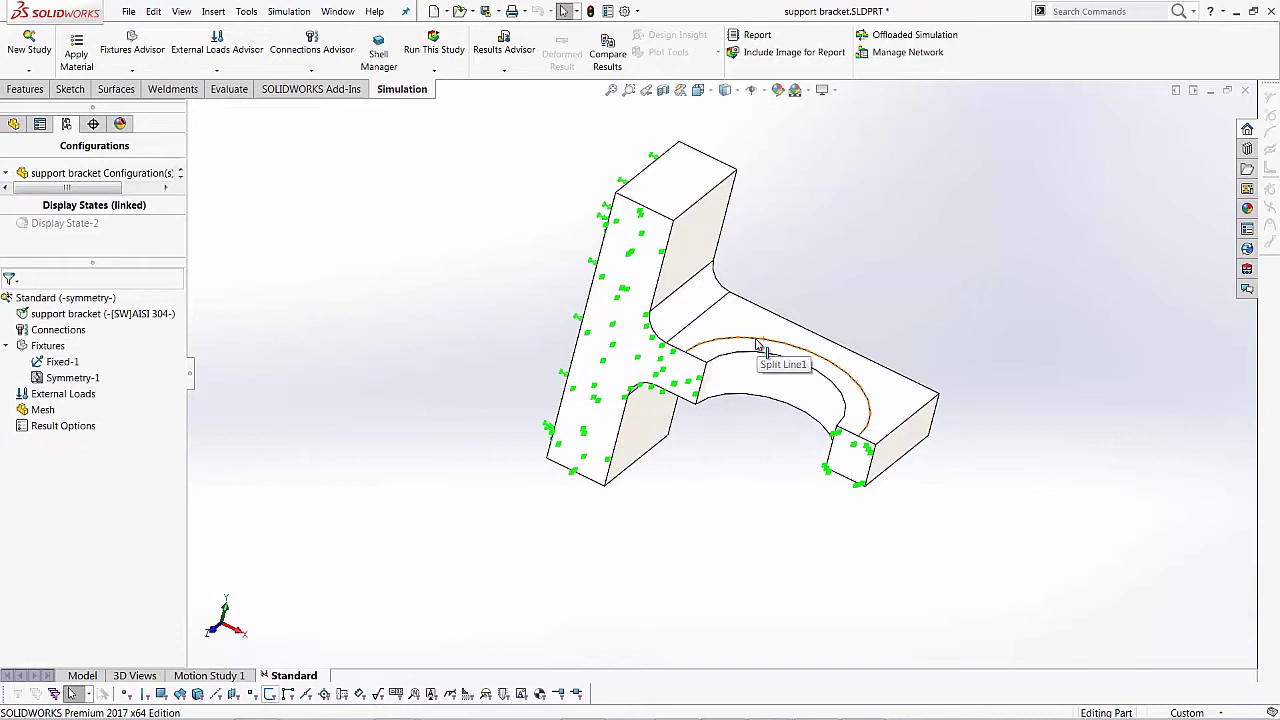
Apply a 110000 N force normal to the arch face inside the split line
{"action": "middle_click_drag", "start_coordinate": [757, 345], "coordinate": [740, 350]}
{"action": "left_click", "coordinate": [731, 349]}
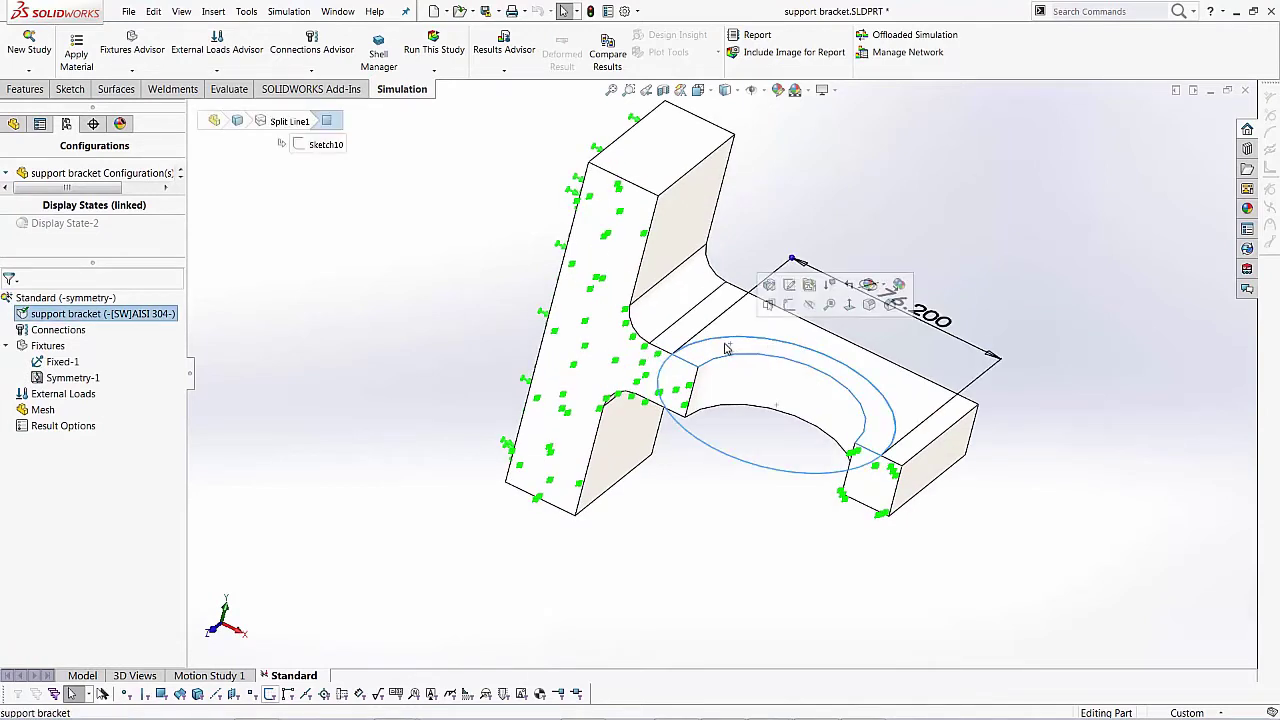
{"action": "left_click", "coordinate": [690, 532]}
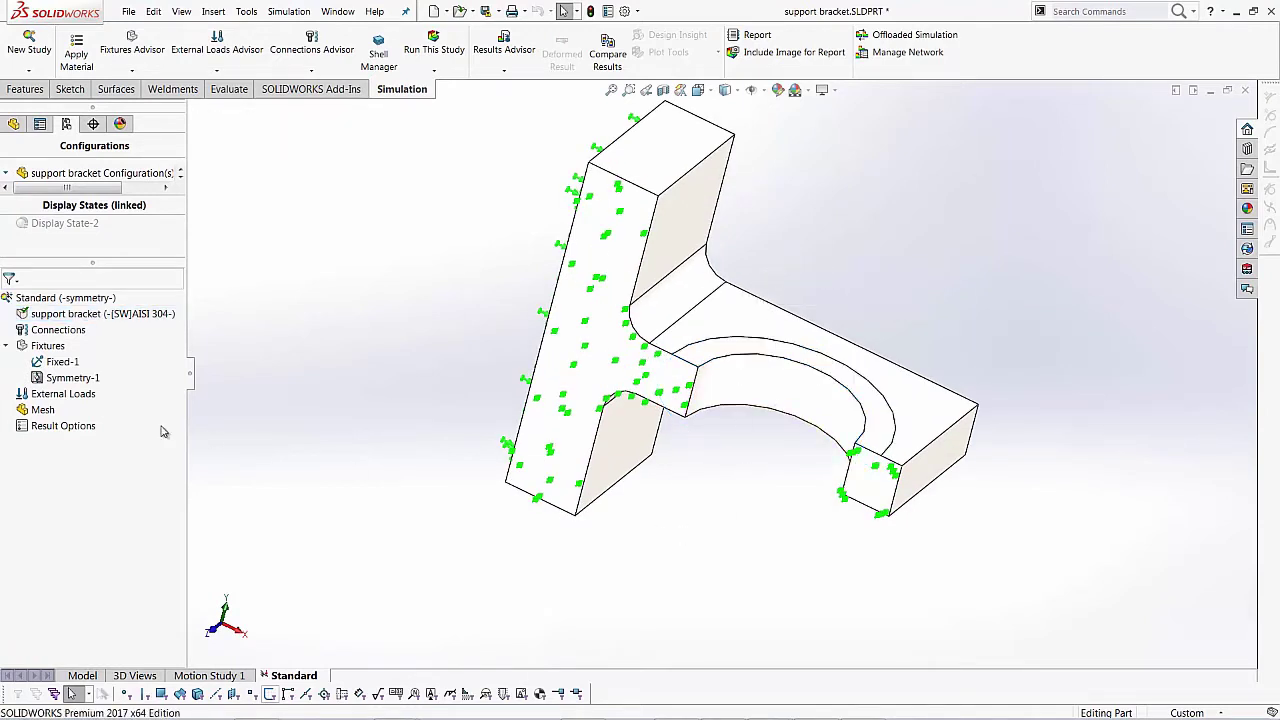
{"action": "right_click", "coordinate": [49, 397]}
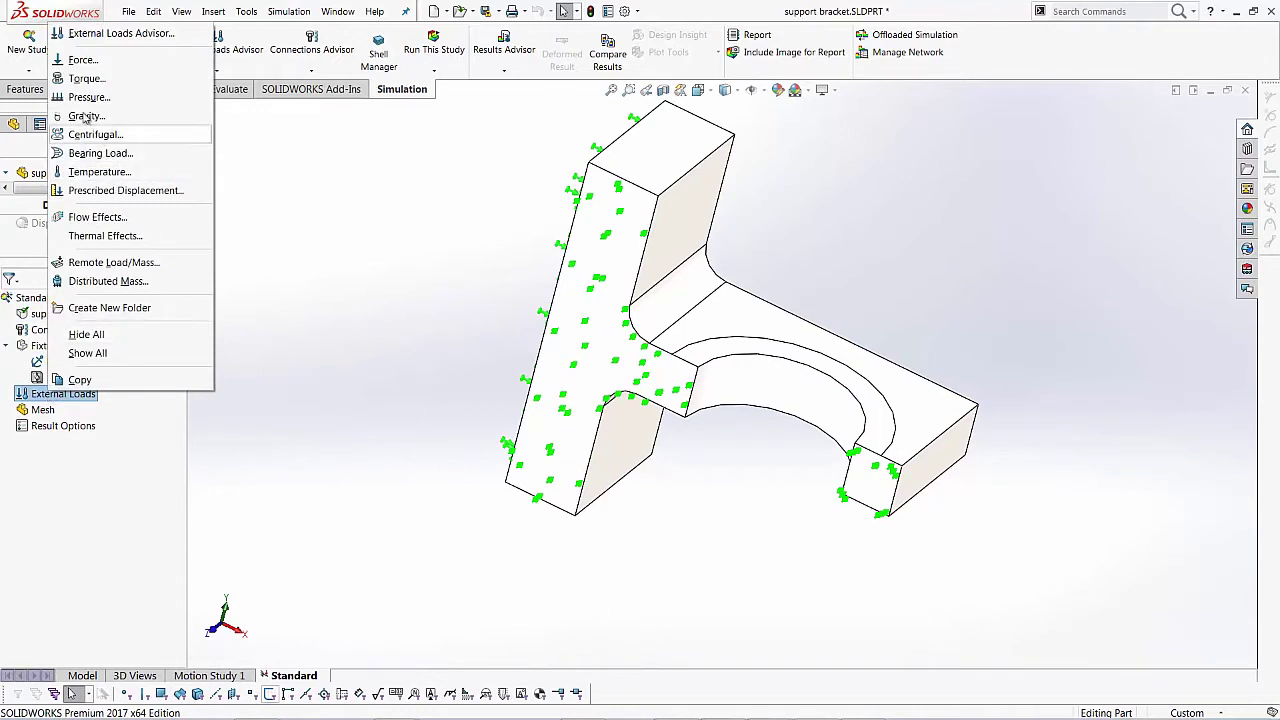
{"action": "left_click", "coordinate": [82, 61]}
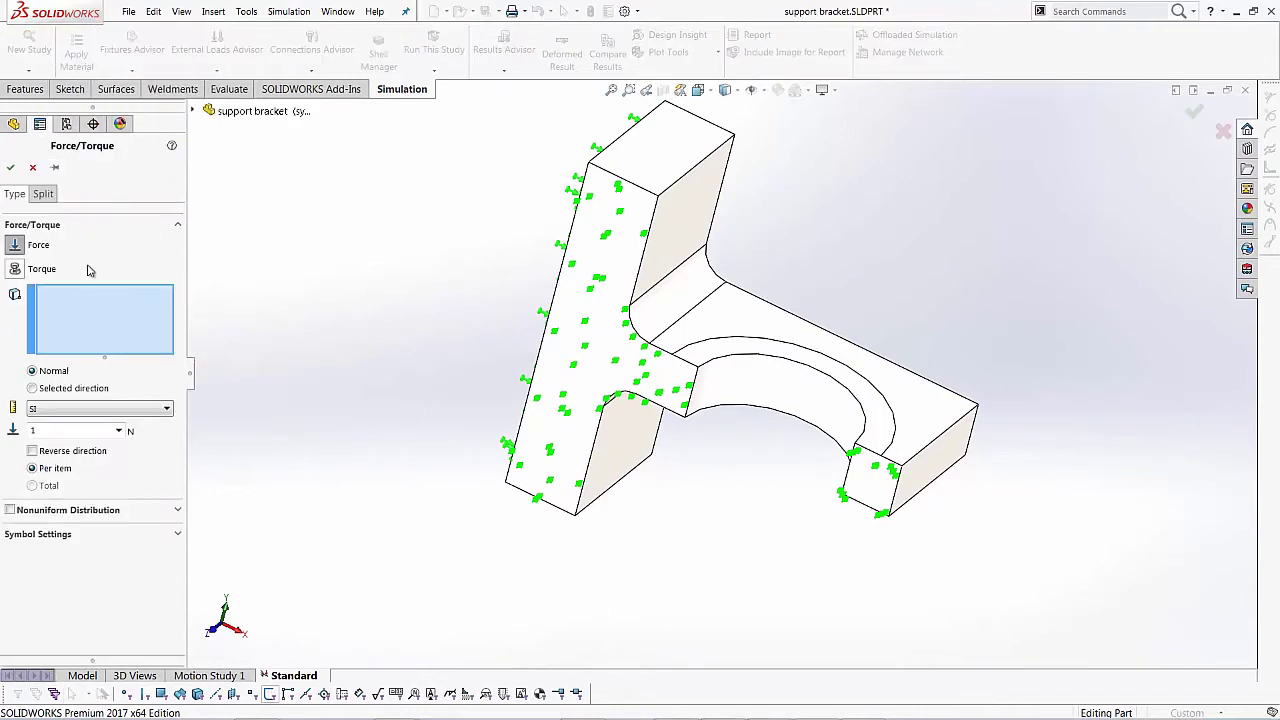
{"action": "left_click", "coordinate": [718, 355]}
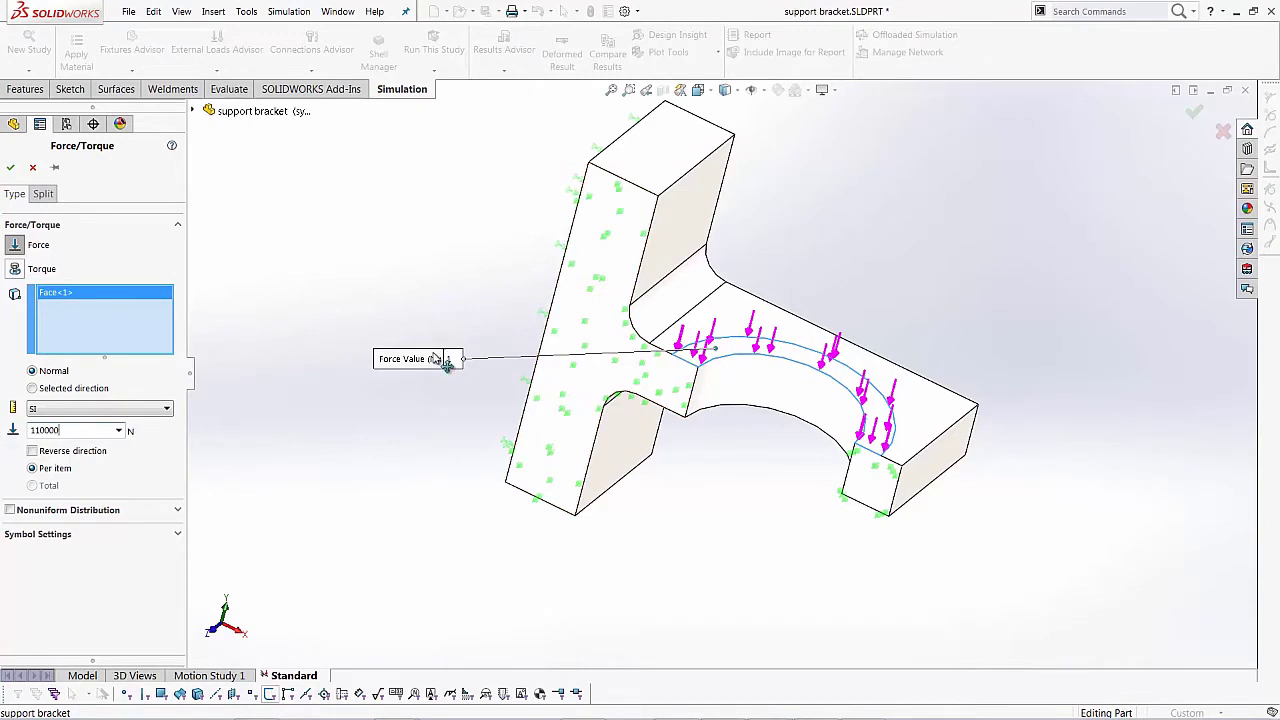
{"action": "left_click", "coordinate": [10, 167]}
{"action": "middle_click_drag", "start_coordinate": [600, 528], "coordinate": [571, 517]}
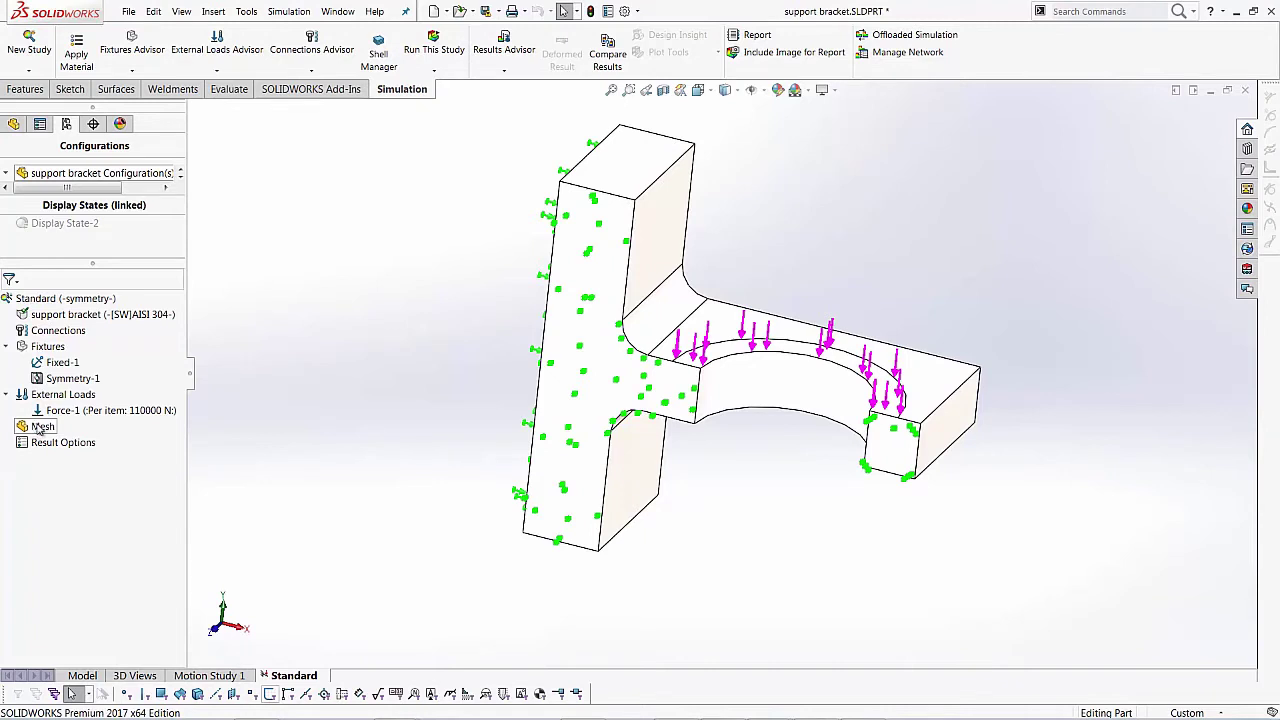
Generate a curvature-based solid mesh on the half bracket
{"action": "right_click", "coordinate": [40, 428]}
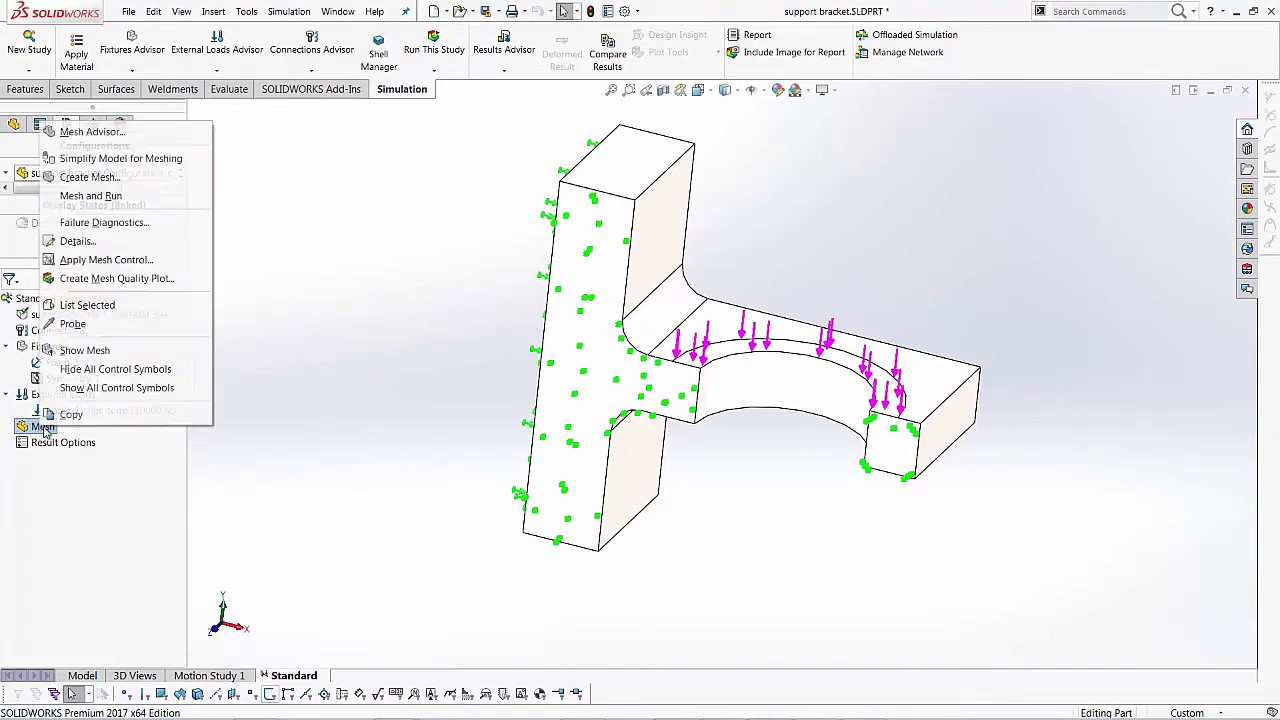
{"action": "left_click", "coordinate": [80, 174]}
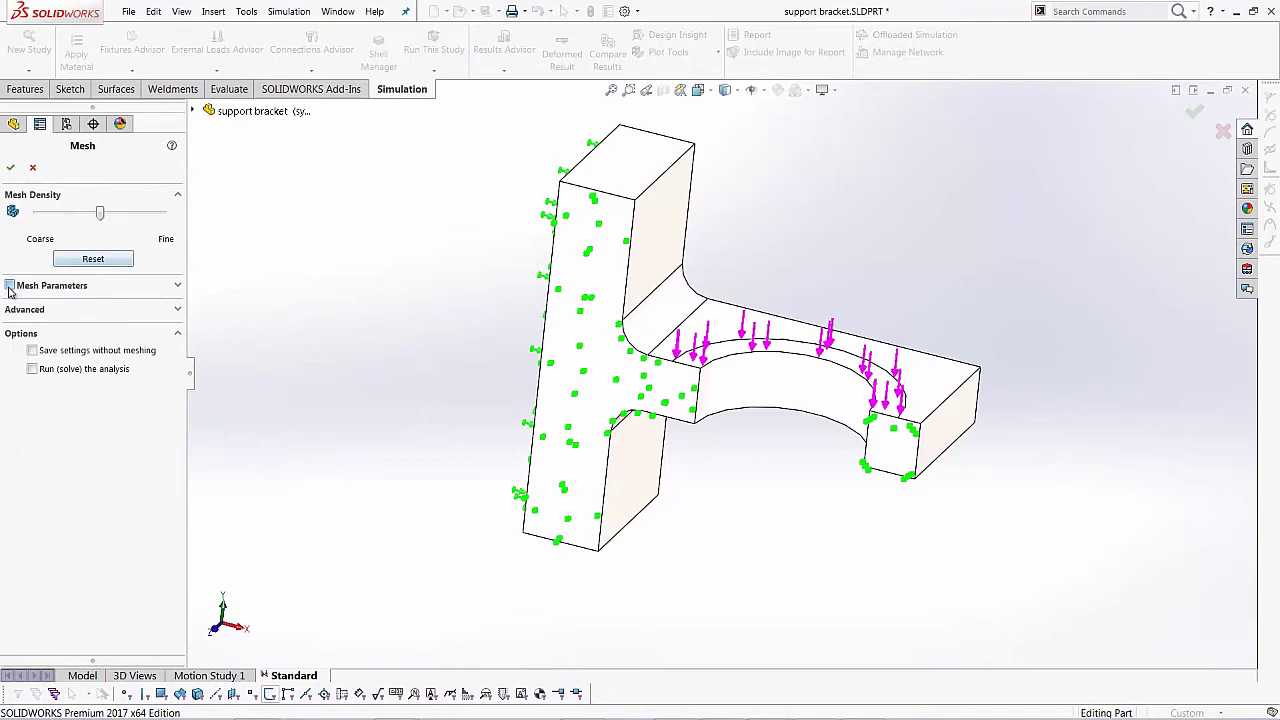
{"action": "left_click", "coordinate": [10, 285]}
{"action": "left_click", "coordinate": [33, 320]}
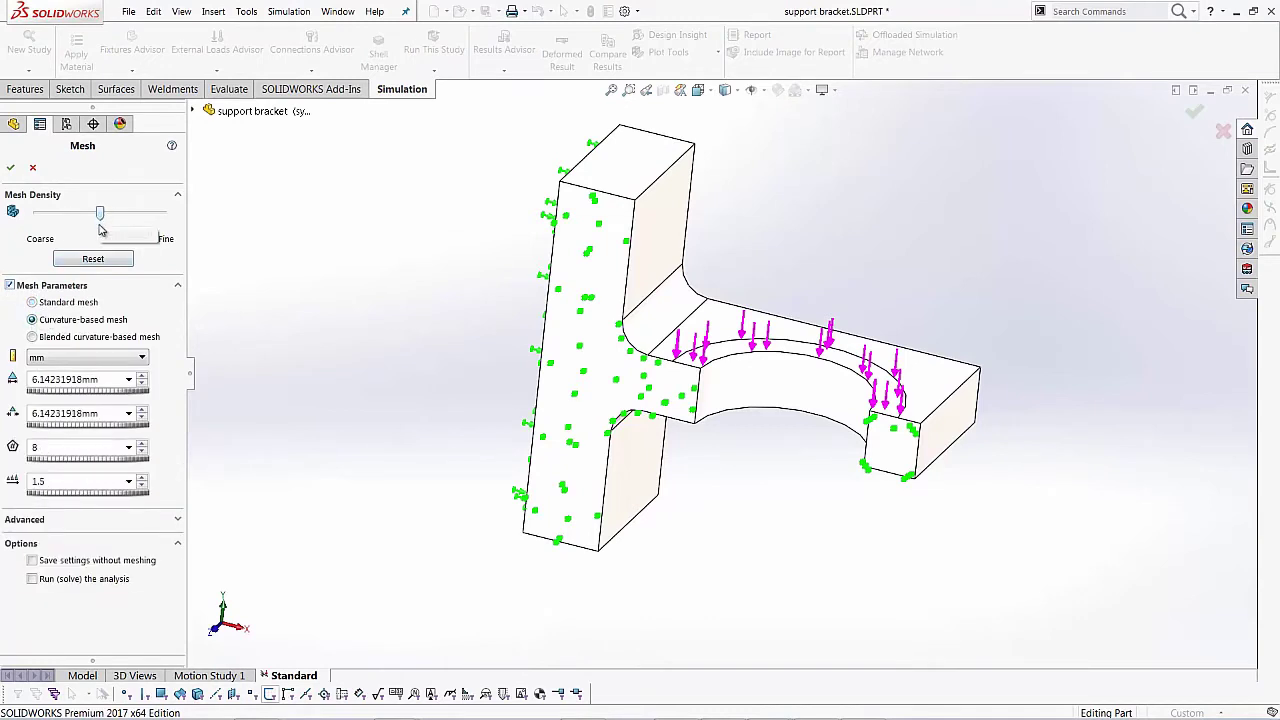
{"action": "left_click", "coordinate": [10, 167]}
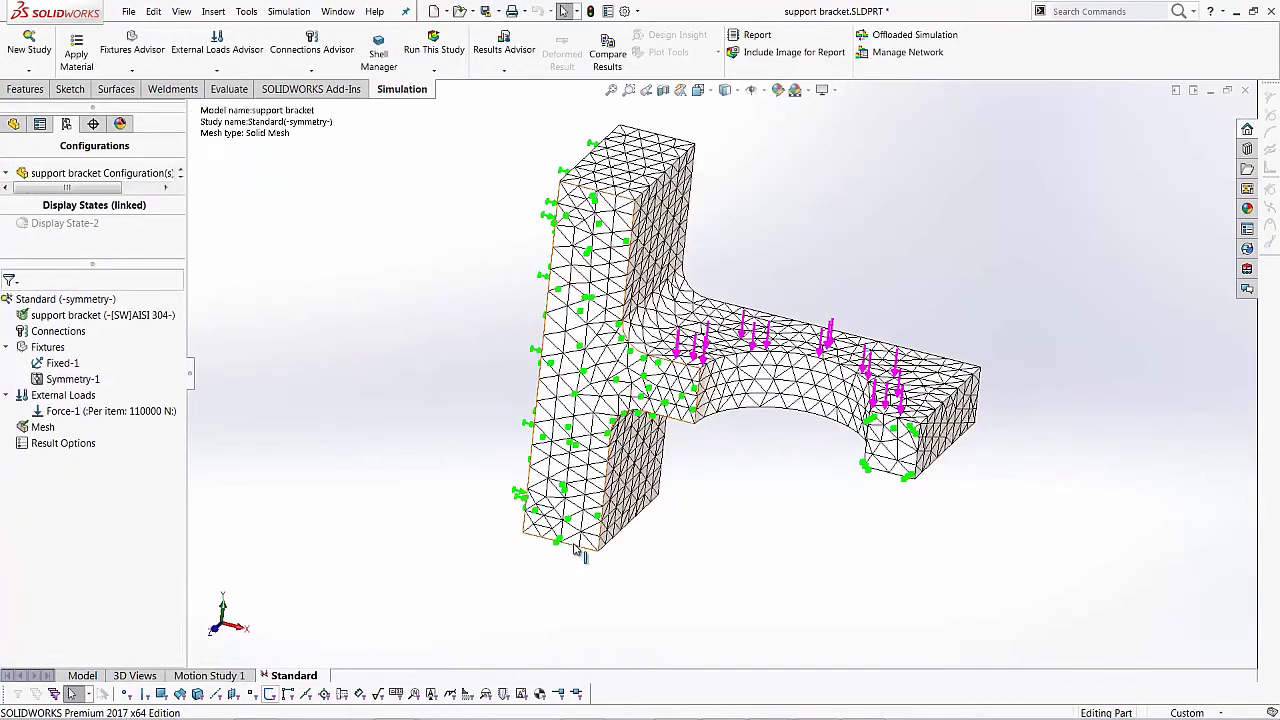
Zoom and orbit to inspect the mesh elements around the arch
{"action": "scroll", "coordinate": [660, 206], "scroll_direction": "down", "scroll_amount": 3}
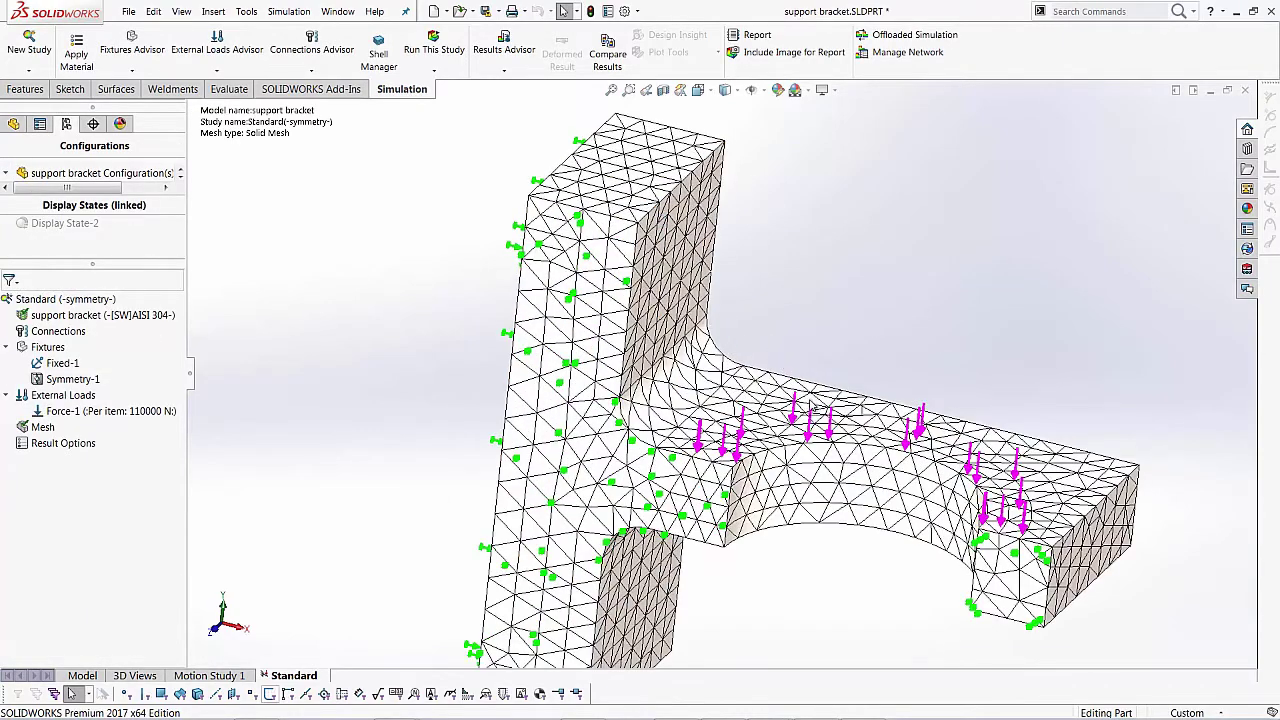
{"action": "middle_click_drag", "start_coordinate": [812, 408], "coordinate": [853, 464]}
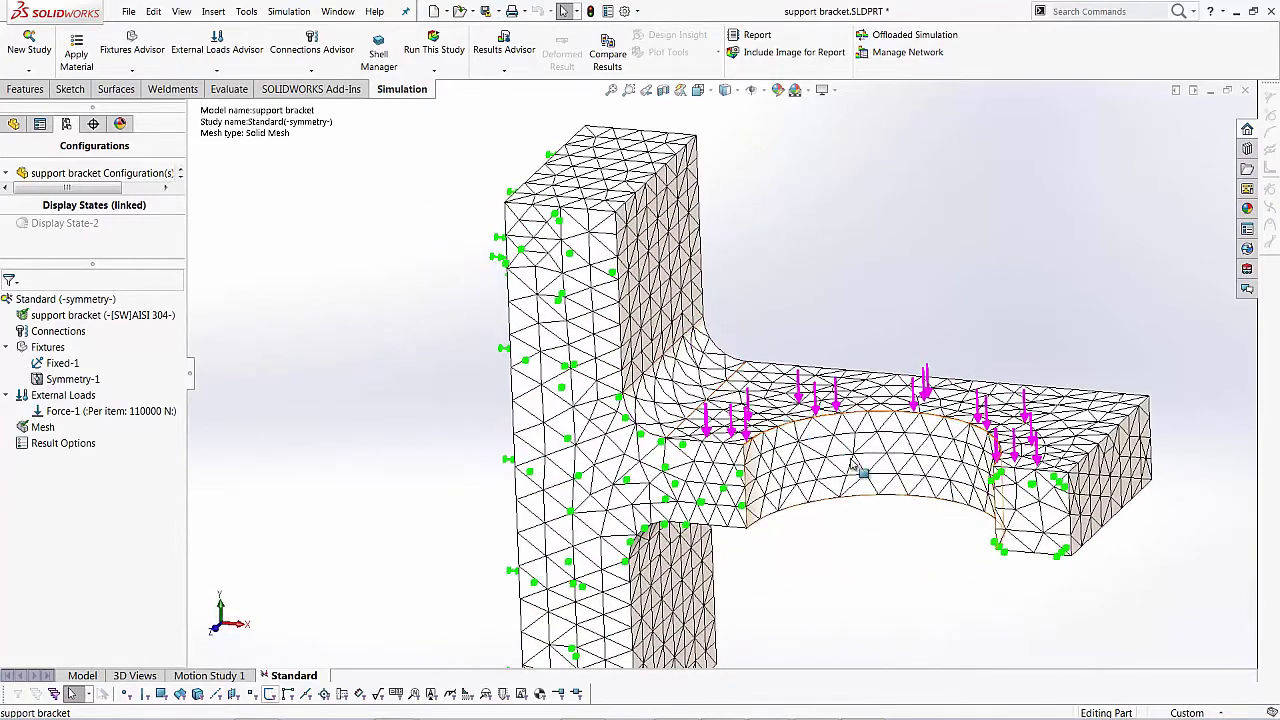
{"action": "scroll", "coordinate": [880, 455], "scroll_direction": "down", "scroll_amount": 2}
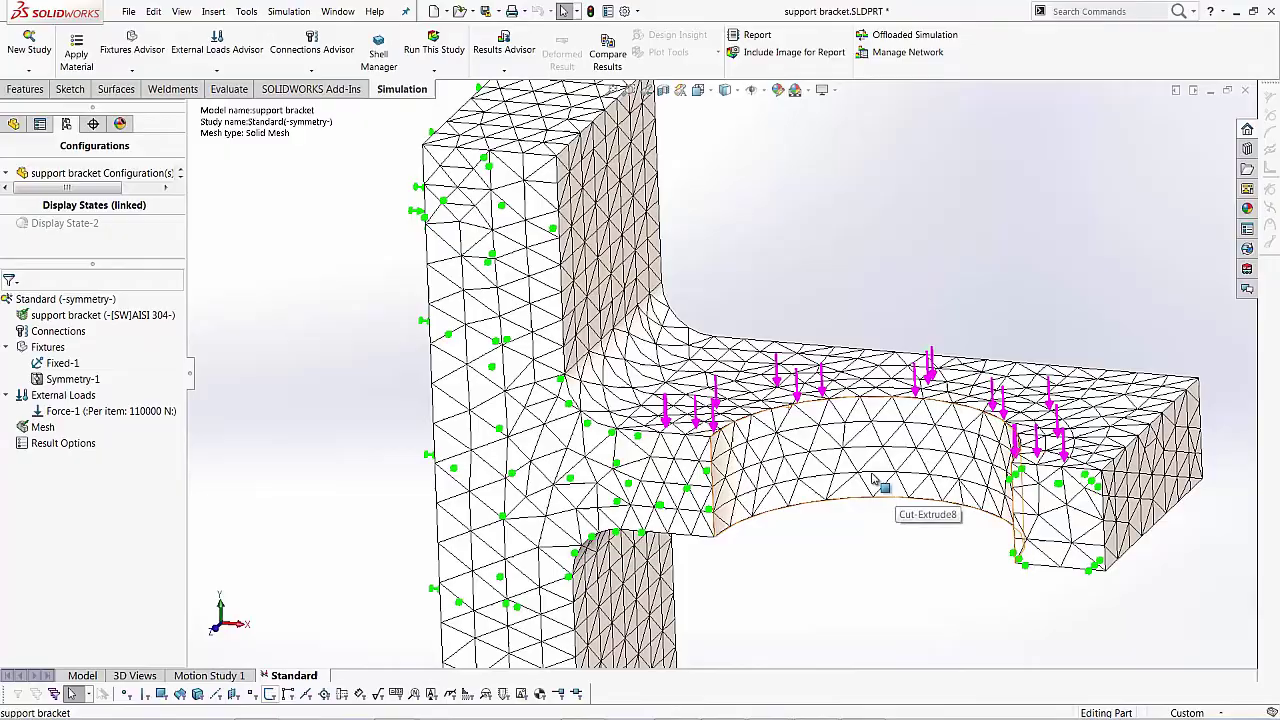
{"action": "scroll", "coordinate": [873, 480], "scroll_direction": "up", "scroll_amount": 3}
{"action": "middle_click_drag", "start_coordinate": [873, 480], "coordinate": [749, 477]}
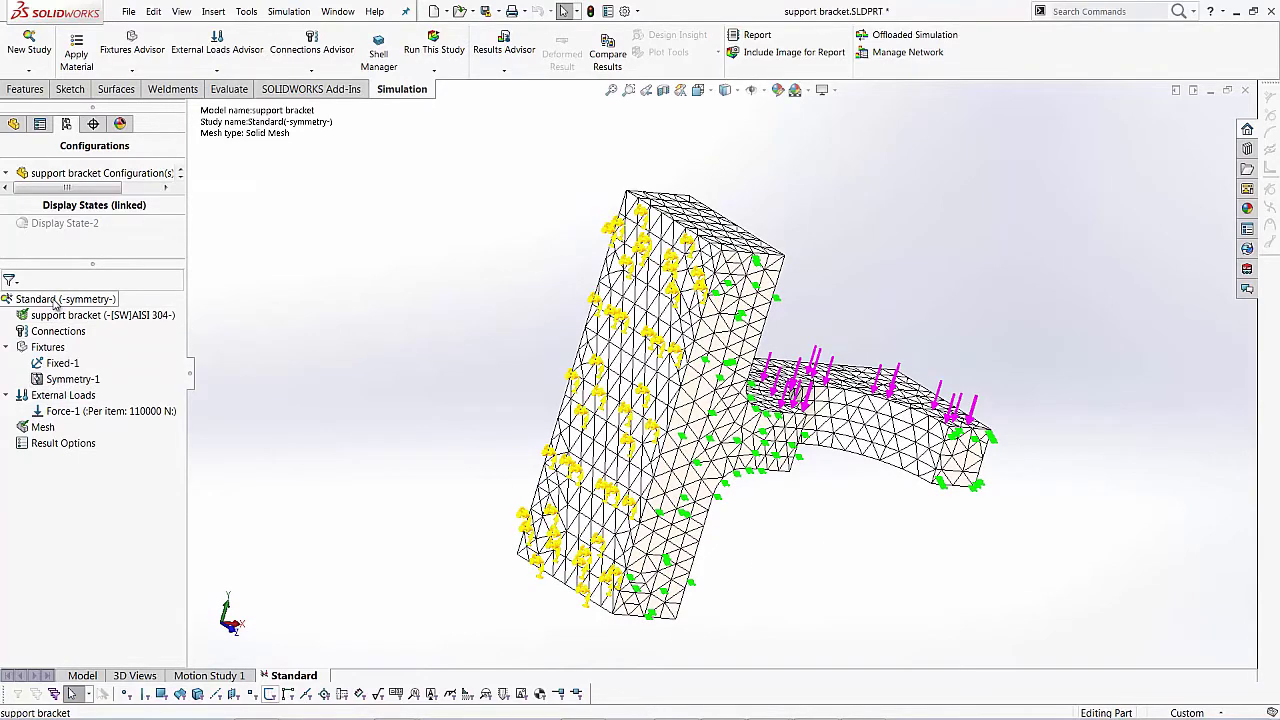
Run the Standard study to produce its von Mises plot peaking at 213.998 MPa
{"action": "right_click", "coordinate": [55, 300]}
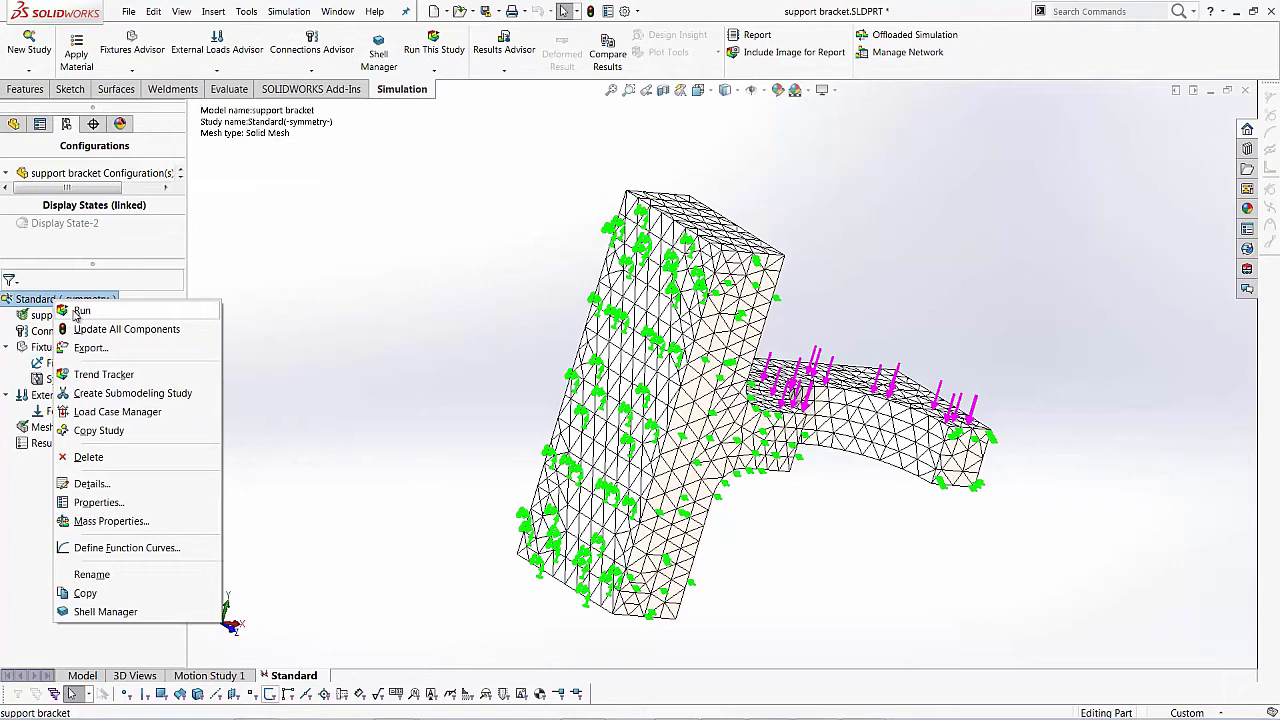
{"action": "left_click", "coordinate": [80, 311]}
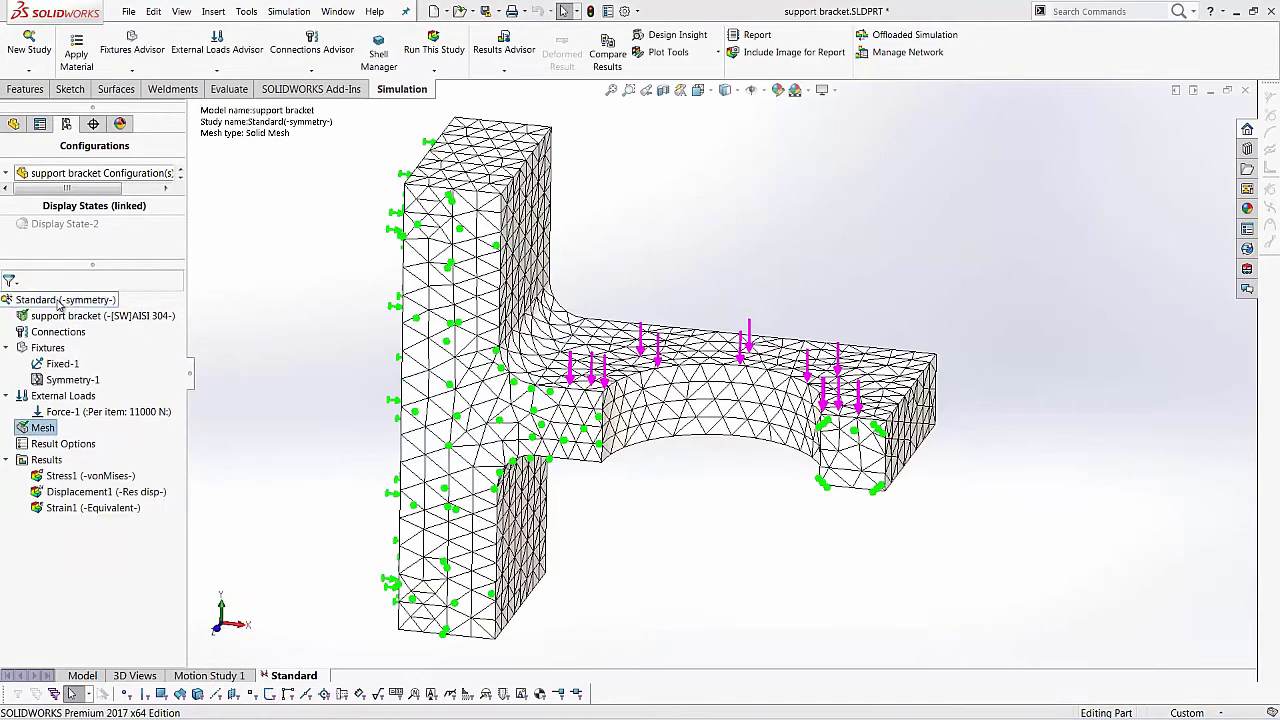
{"action": "right_click", "coordinate": [55, 300]}
{"action": "left_click", "coordinate": [84, 312]}
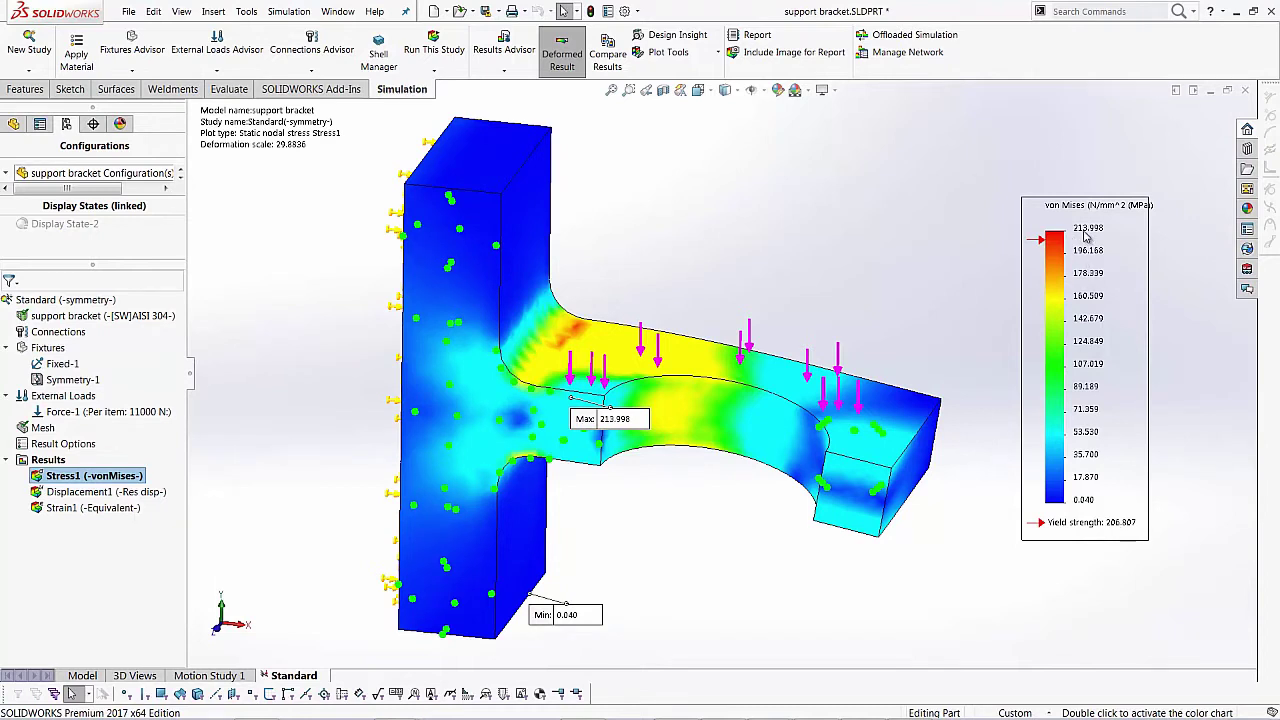
{"action": "left_click_drag", "start_coordinate": [612, 420], "coordinate": [660, 300]}
{"action": "mouse_move", "coordinate": [660, 300]}
{"action": "middle_mouse_down"}
{"action": "mouse_move", "coordinate": [594, 368]}
{"action": "mouse_move", "coordinate": [630, 525]}
{"action": "mouse_move", "coordinate": [622, 502]}
{"action": "middle_mouse_up"}
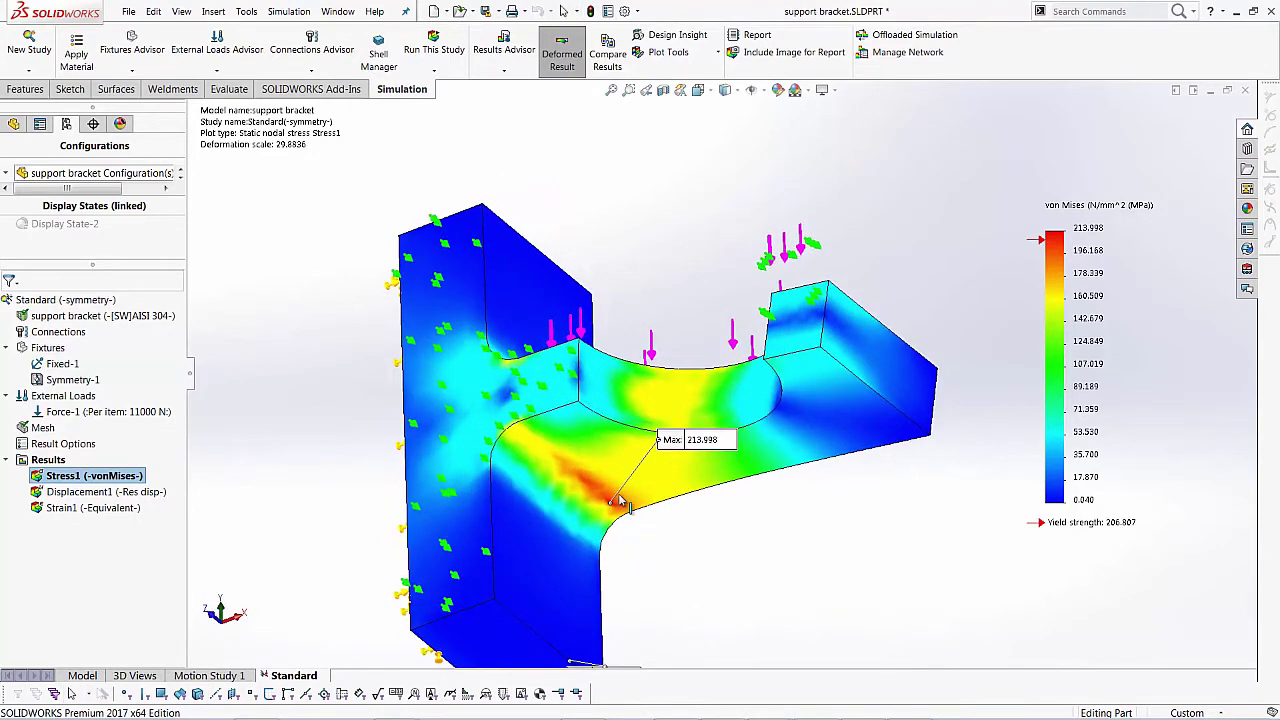
{"action": "middle_click_drag", "start_coordinate": [778, 560], "coordinate": [836, 605]}
{"action": "left_click_drag", "start_coordinate": [703, 494], "coordinate": [700, 262]}
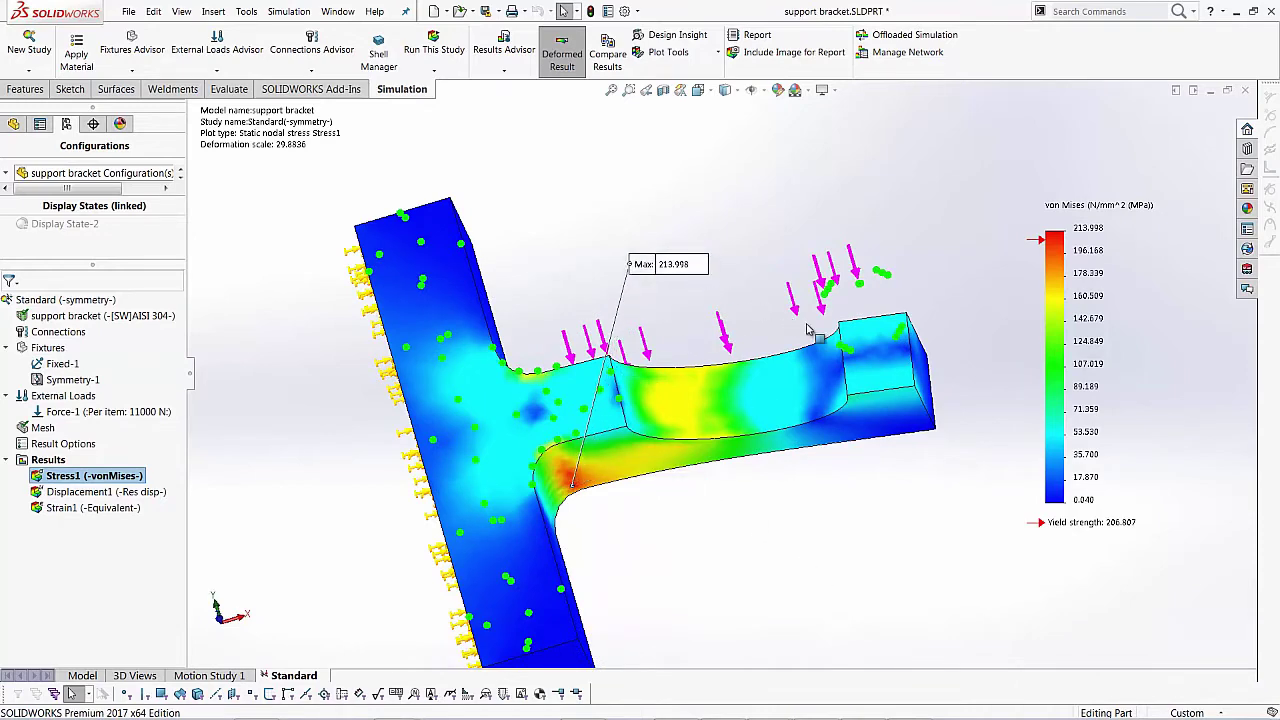
{"action": "middle_click_drag", "start_coordinate": [825, 335], "coordinate": [836, 436]}
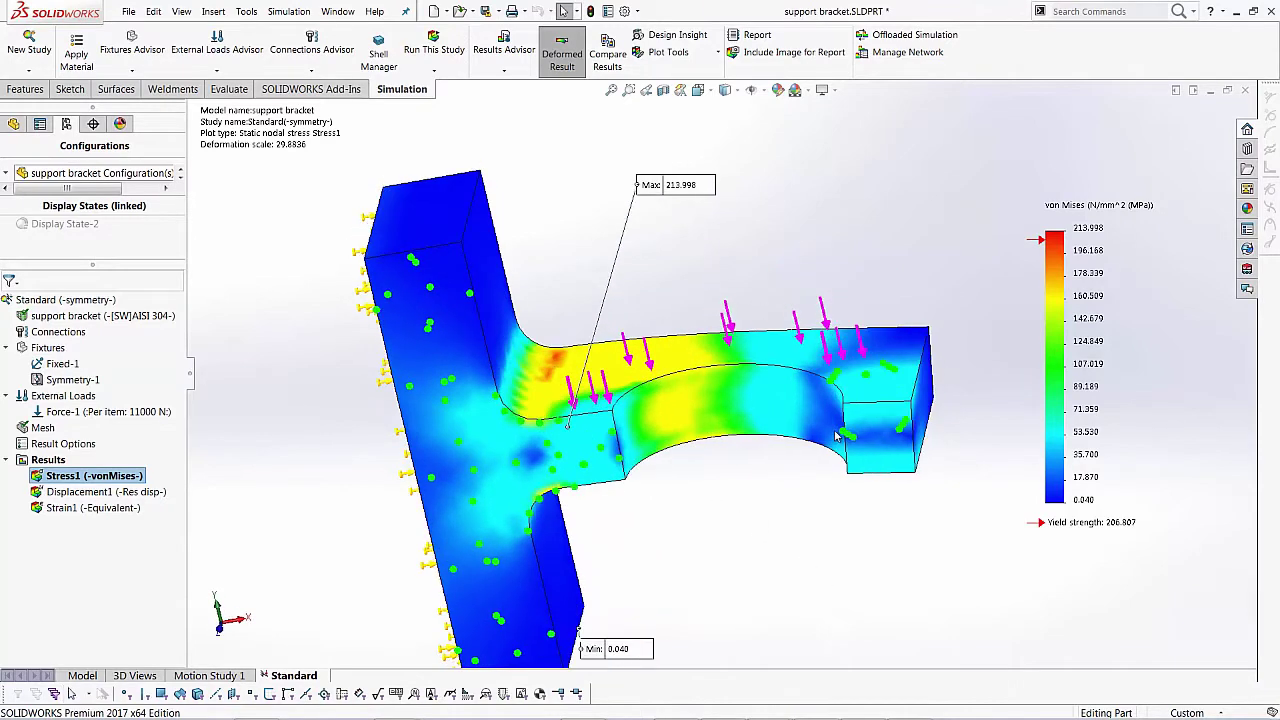
{"action": "scroll", "coordinate": [836, 436], "scroll_direction": "up", "scroll_amount": 3}
{"action": "left_click_drag", "start_coordinate": [724, 274], "coordinate": [755, 490]}
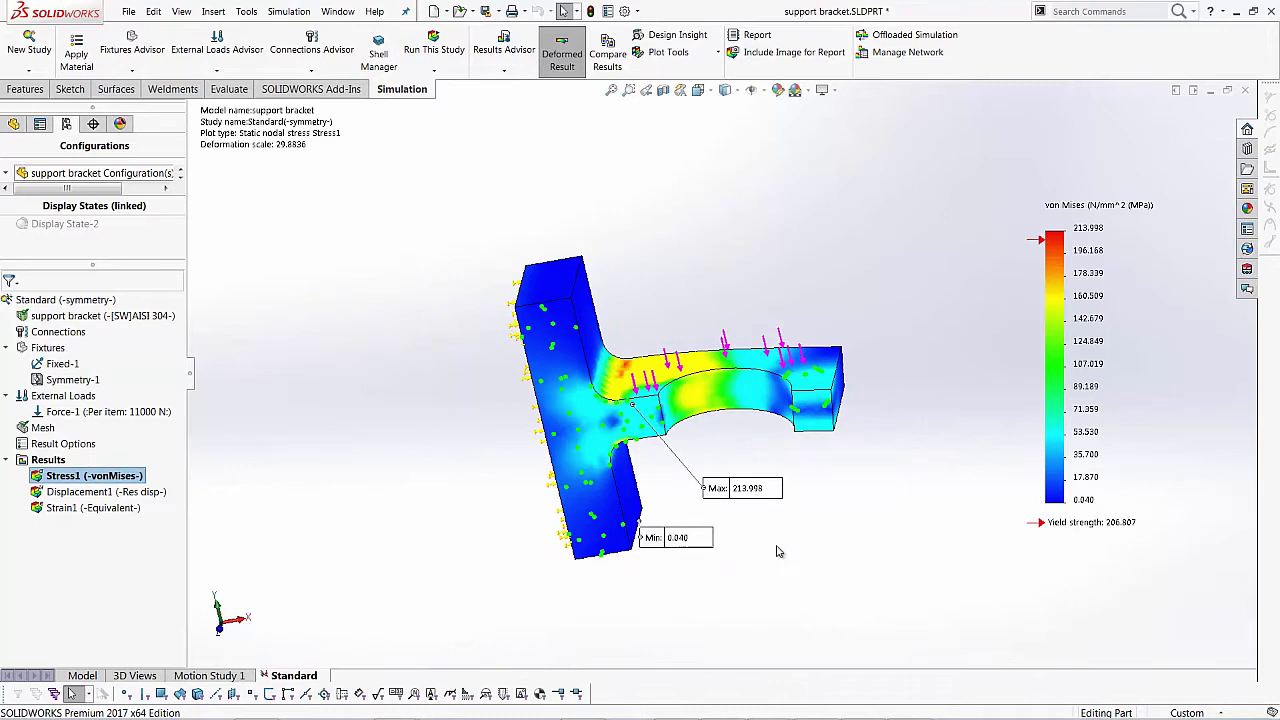
{"action": "middle_click_drag", "start_coordinate": [779, 551], "coordinate": [850, 525]}
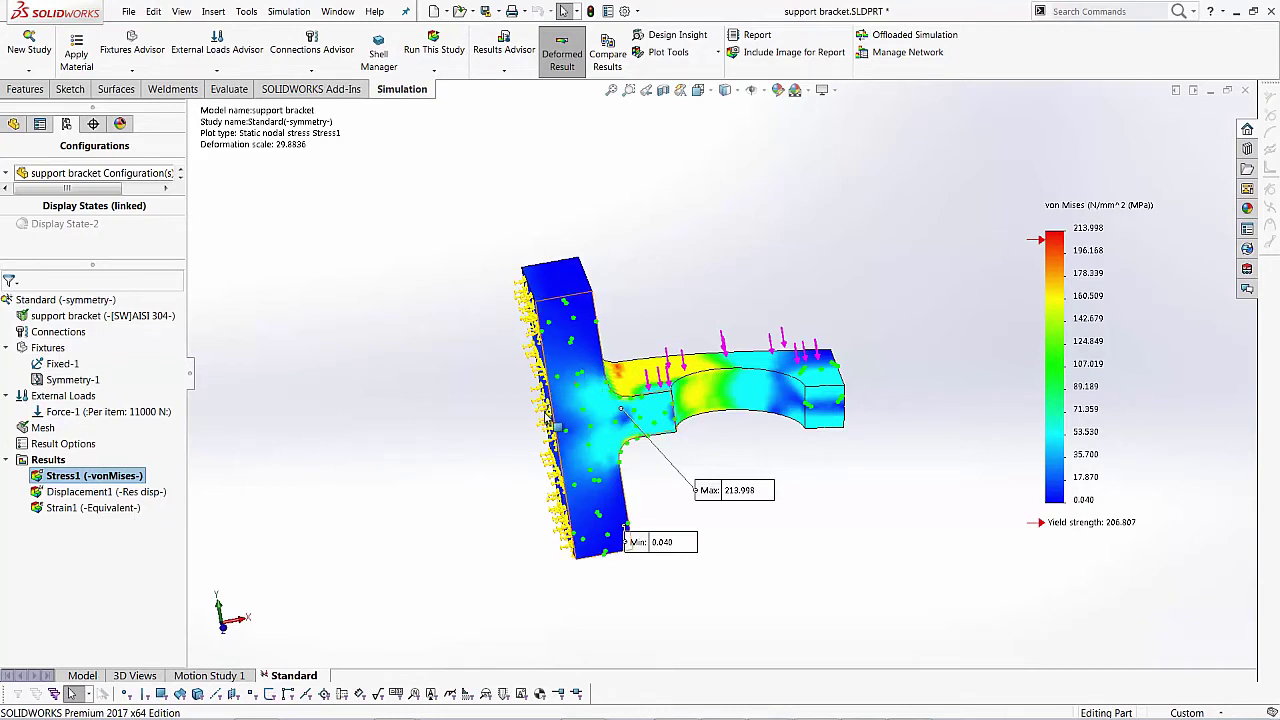
Copy the Standard study as a new study named 'h adaptive'
{"action": "right_click", "coordinate": [285, 677]}
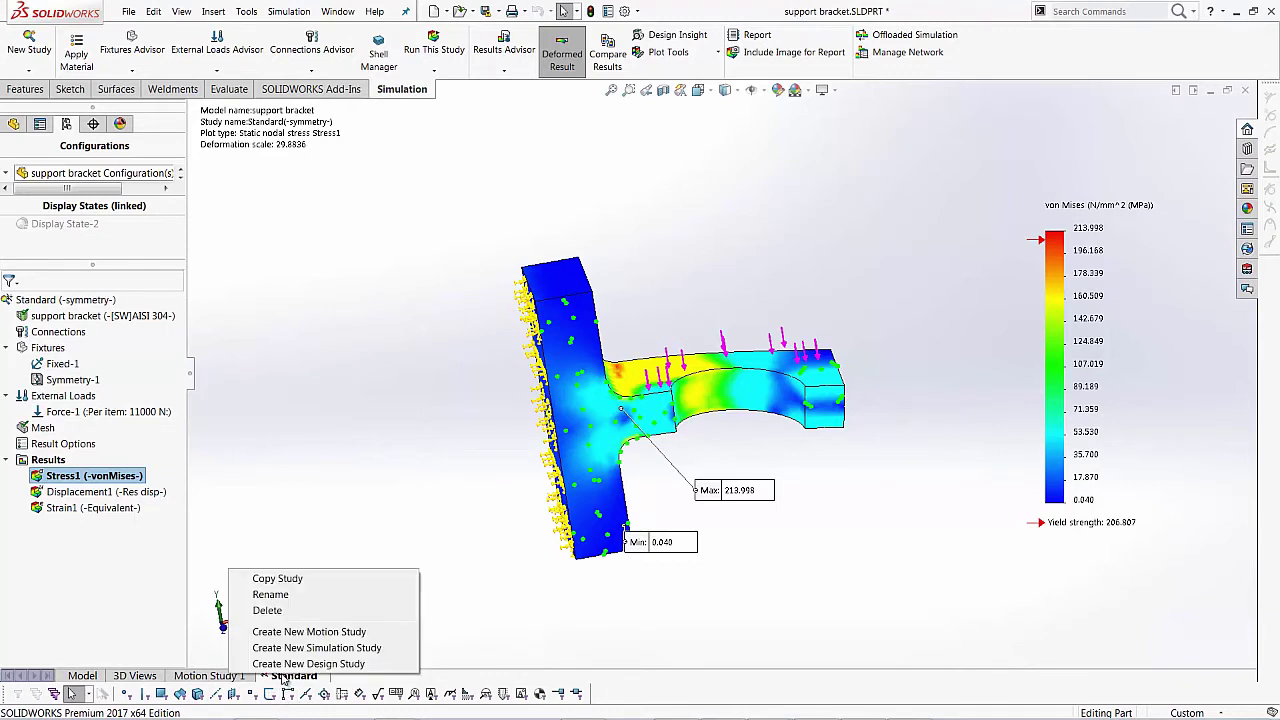
{"action": "left_click", "coordinate": [278, 579]}
{"action": "left_click_drag", "start_coordinate": [129, 352], "coordinate": [3, 346]}
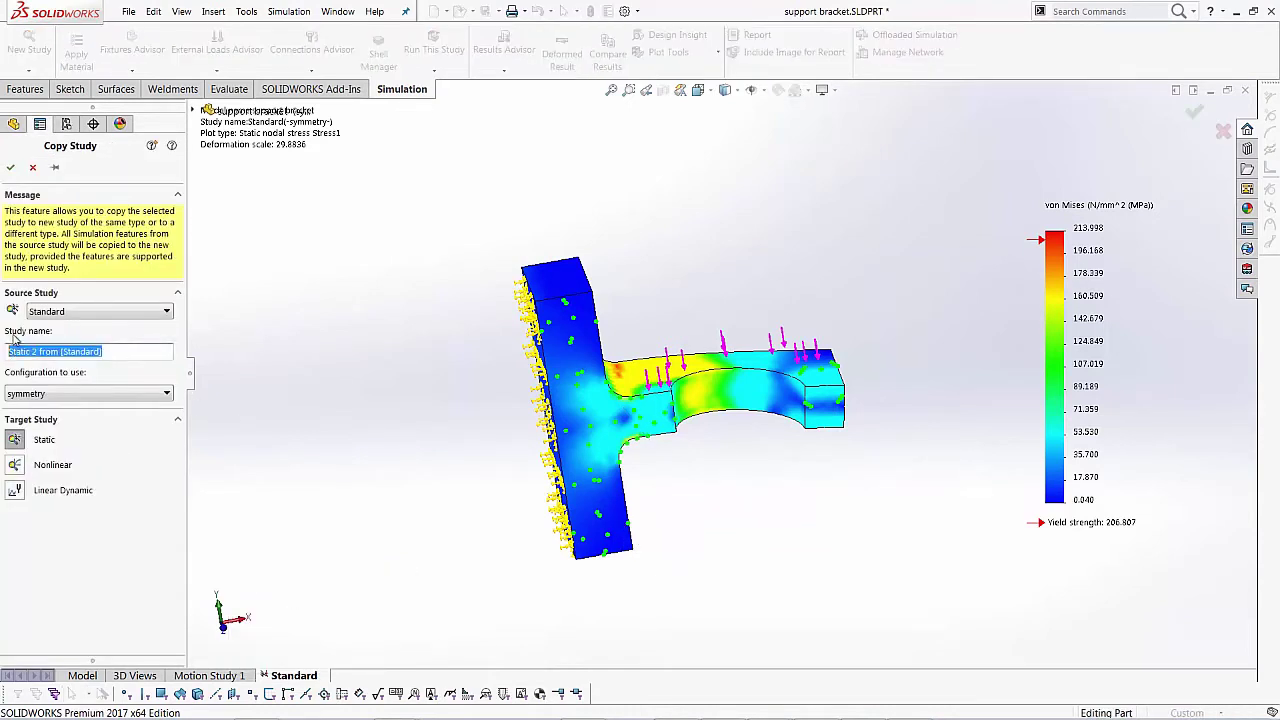
{"action": "type", "text": "h adaptive"}
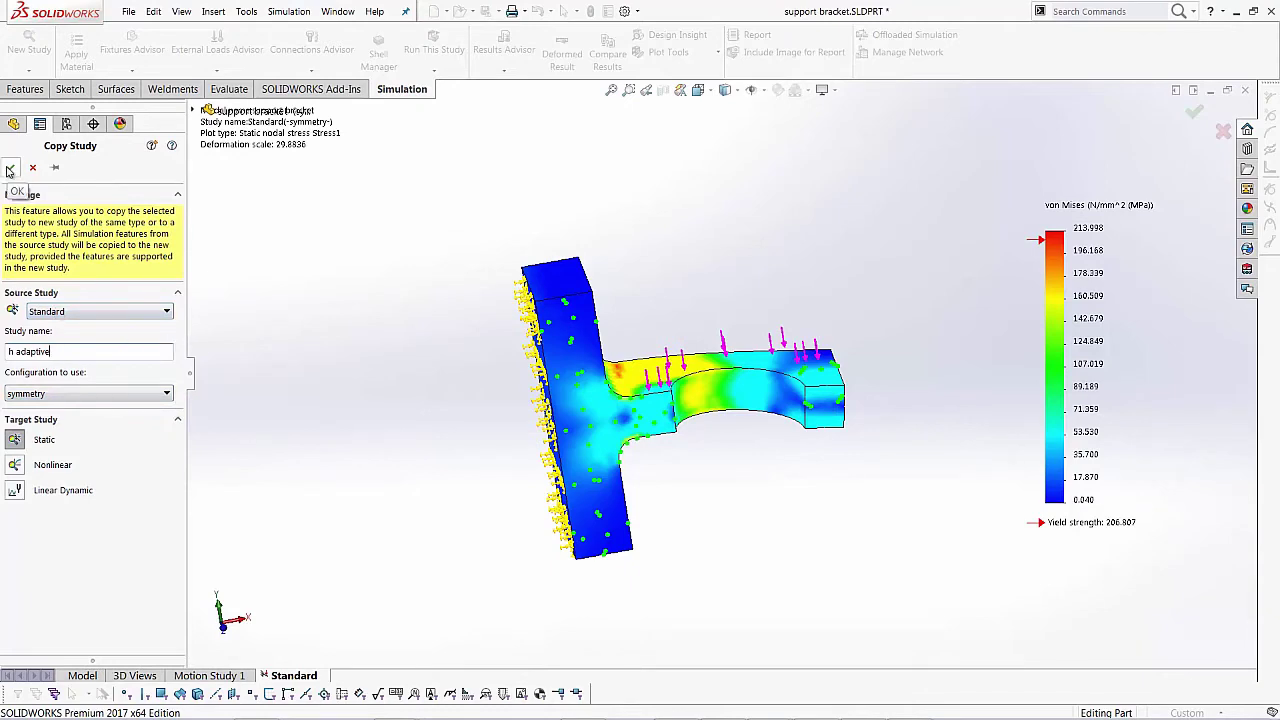
{"action": "left_click", "coordinate": [10, 170]}
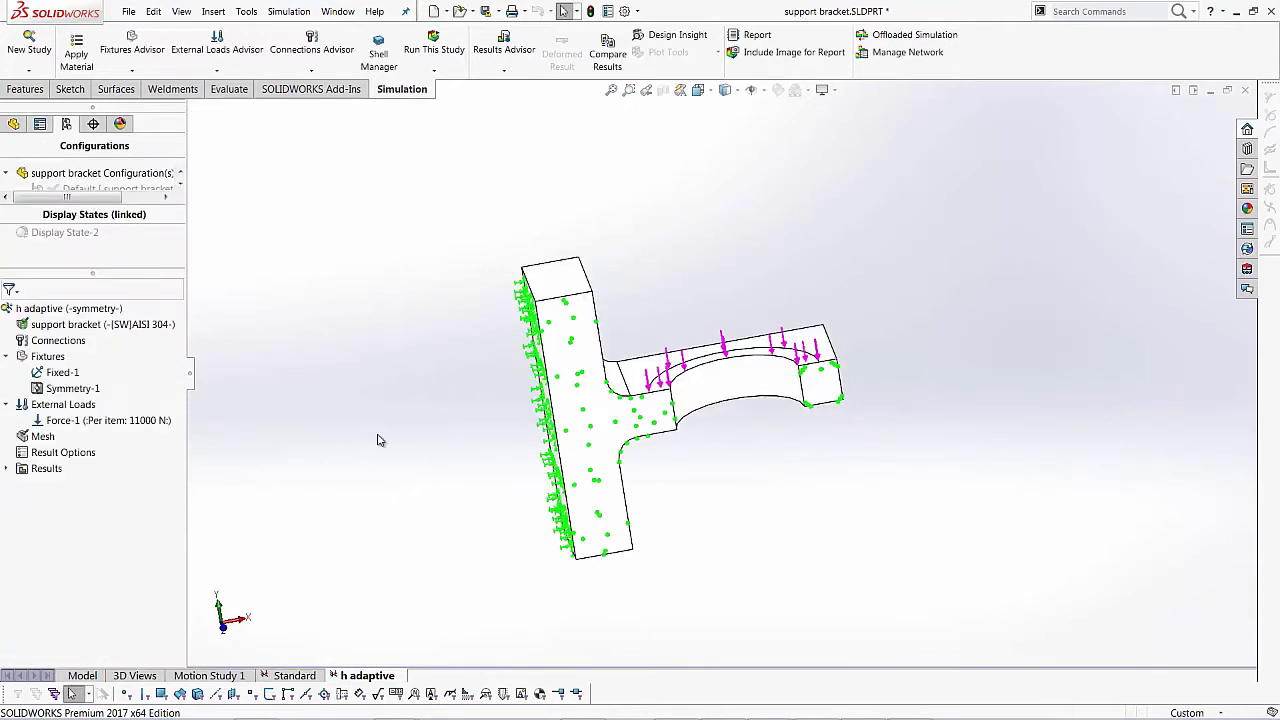
Check that Fixed-1, Symmetry-1, Force-1 and the mesh carried over to the copy
{"action": "middle_click_drag", "start_coordinate": [420, 368], "coordinate": [374, 423]}
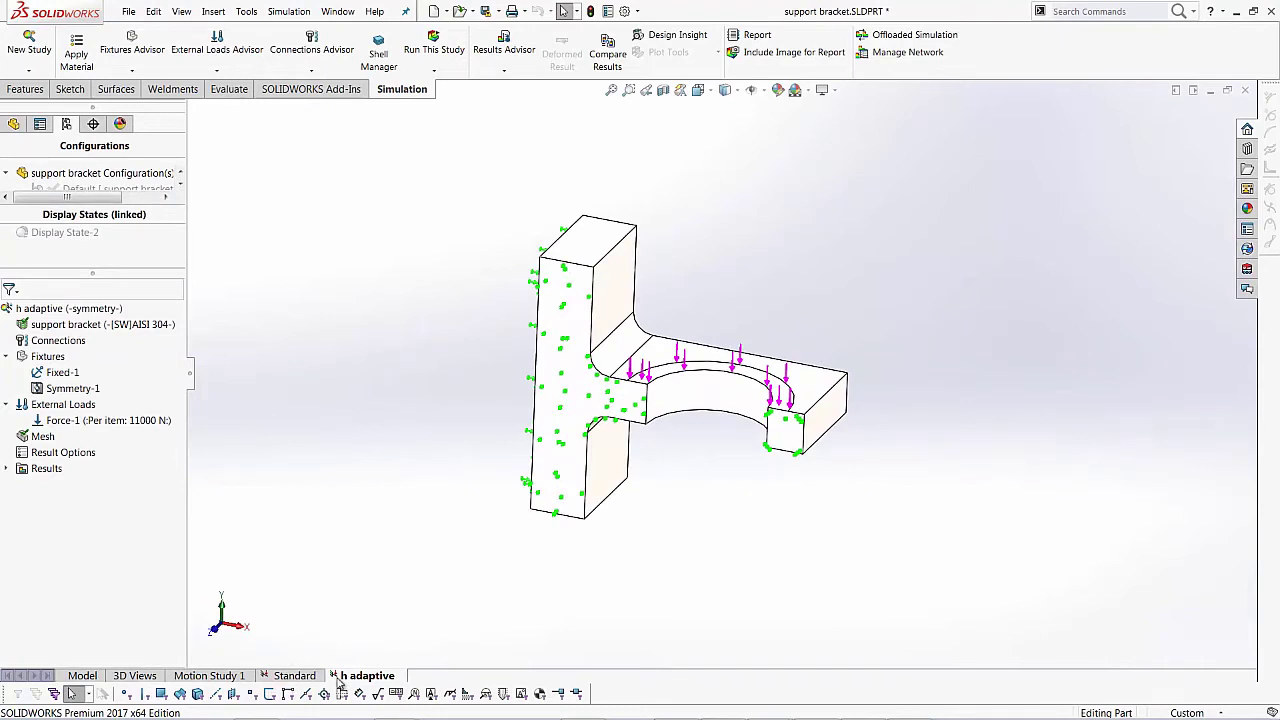
{"action": "left_click", "coordinate": [63, 373]}
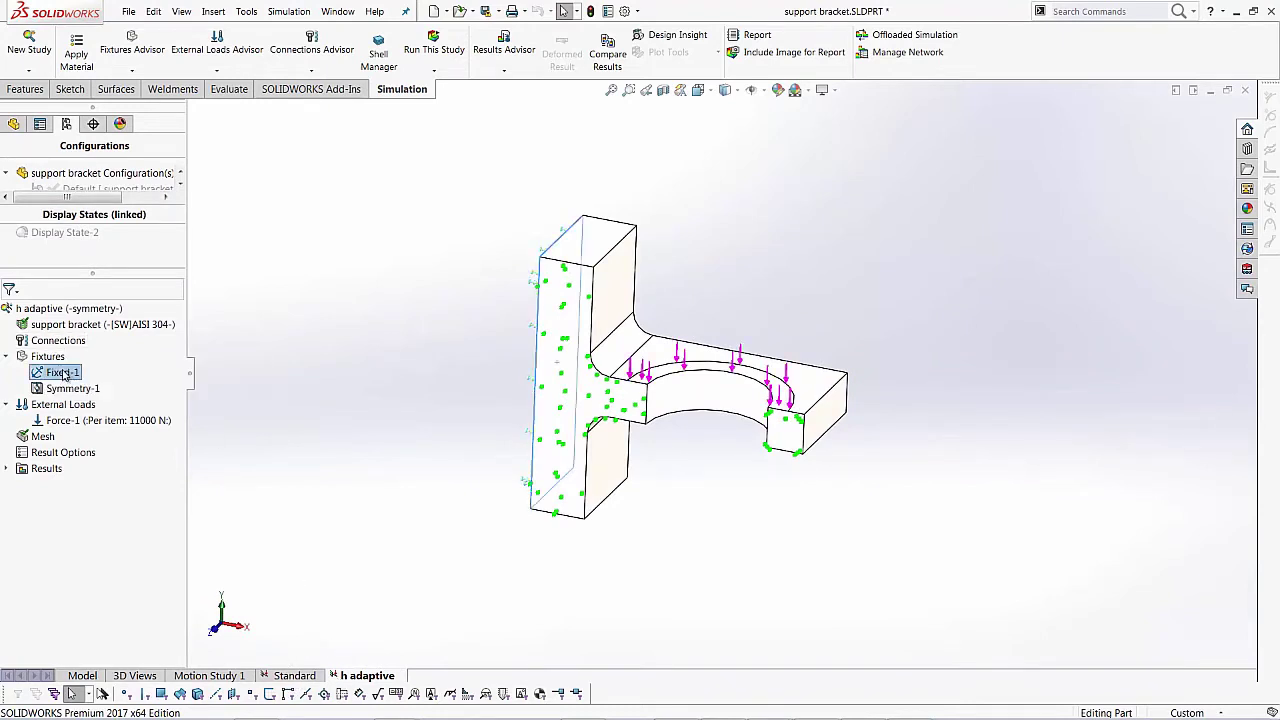
{"action": "left_click", "coordinate": [66, 389]}
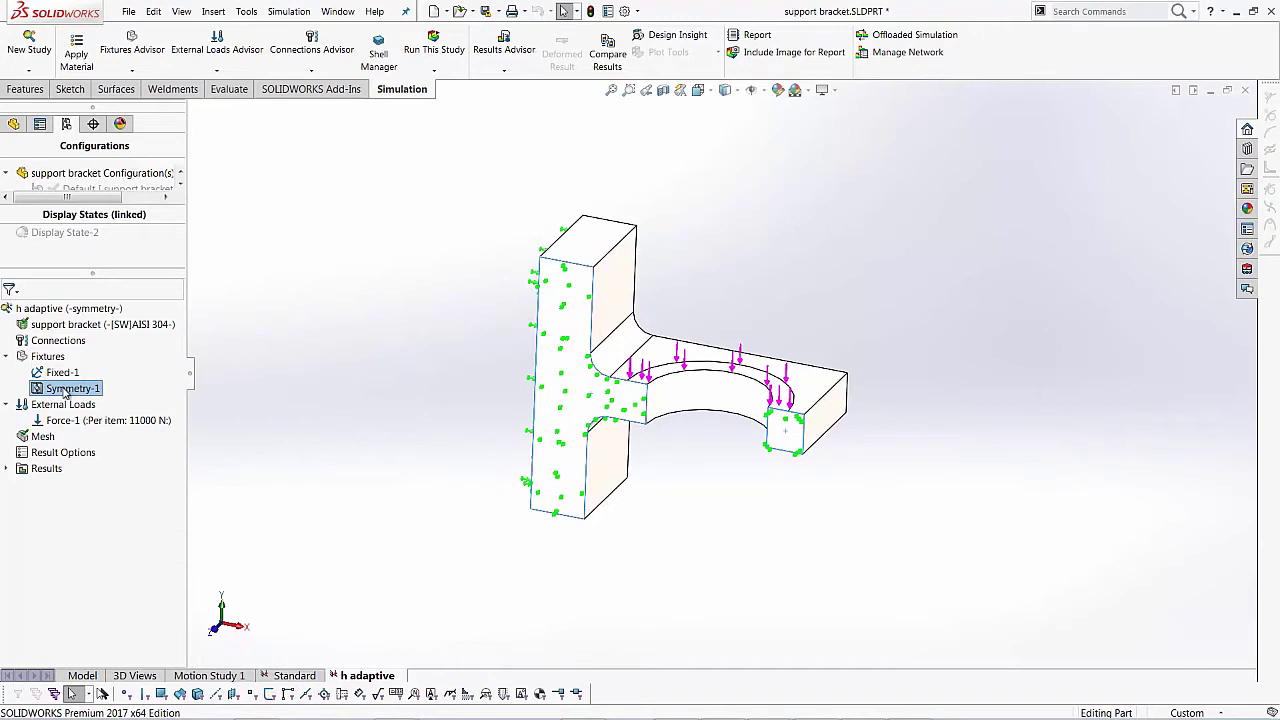
{"action": "left_click", "coordinate": [104, 421]}
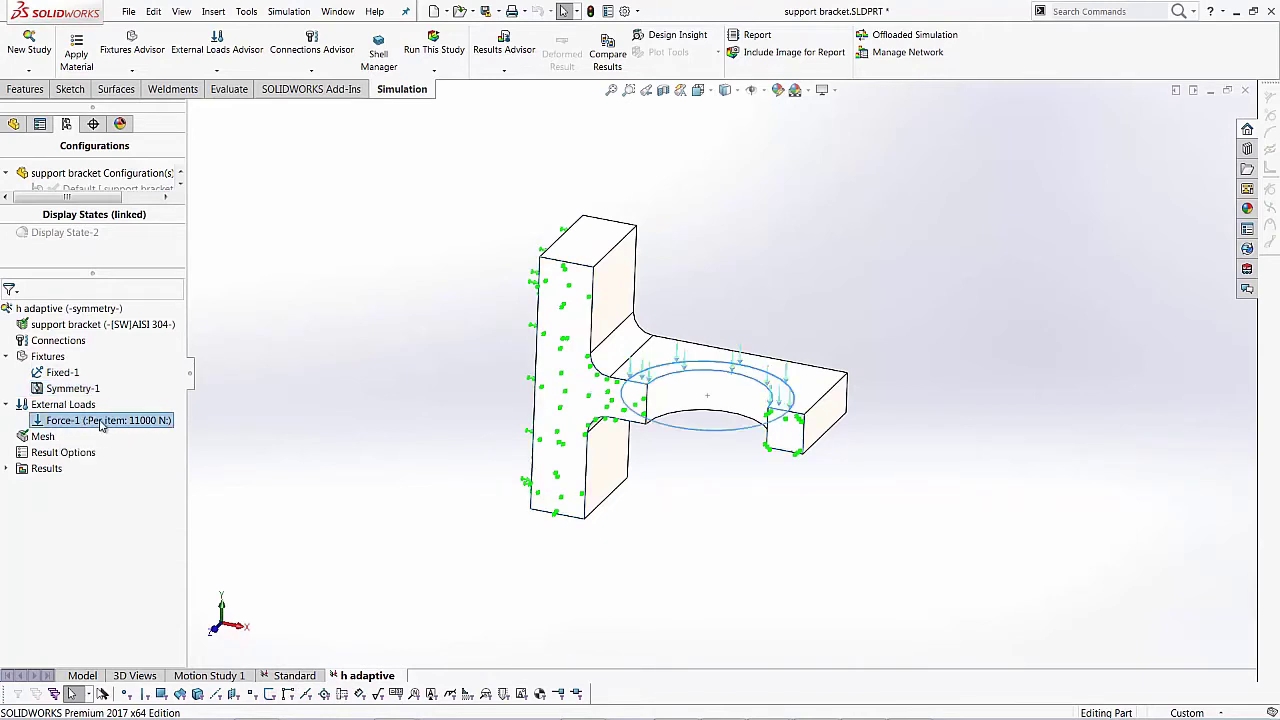
{"action": "left_click", "coordinate": [44, 437]}
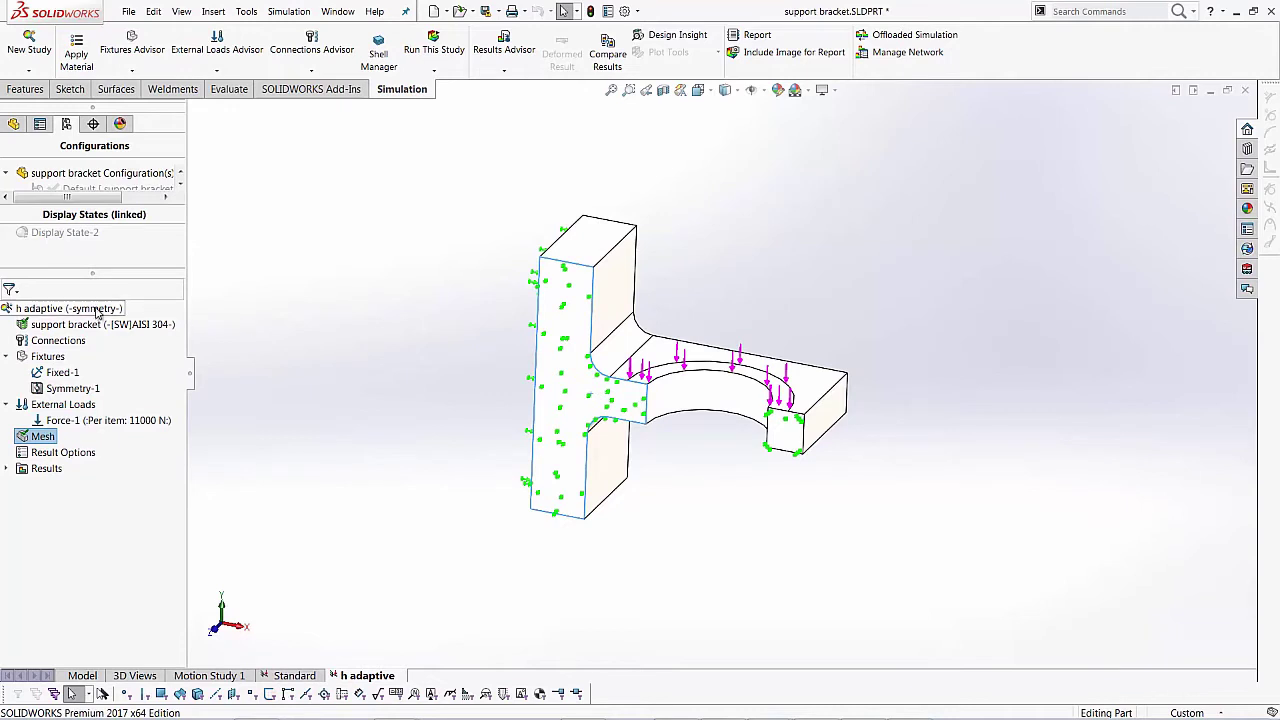
In study properties, set Adaptive to h-adaptive, 98% accuracy, 5 loops, with mesh coarsening
{"action": "right_click", "coordinate": [100, 313]}
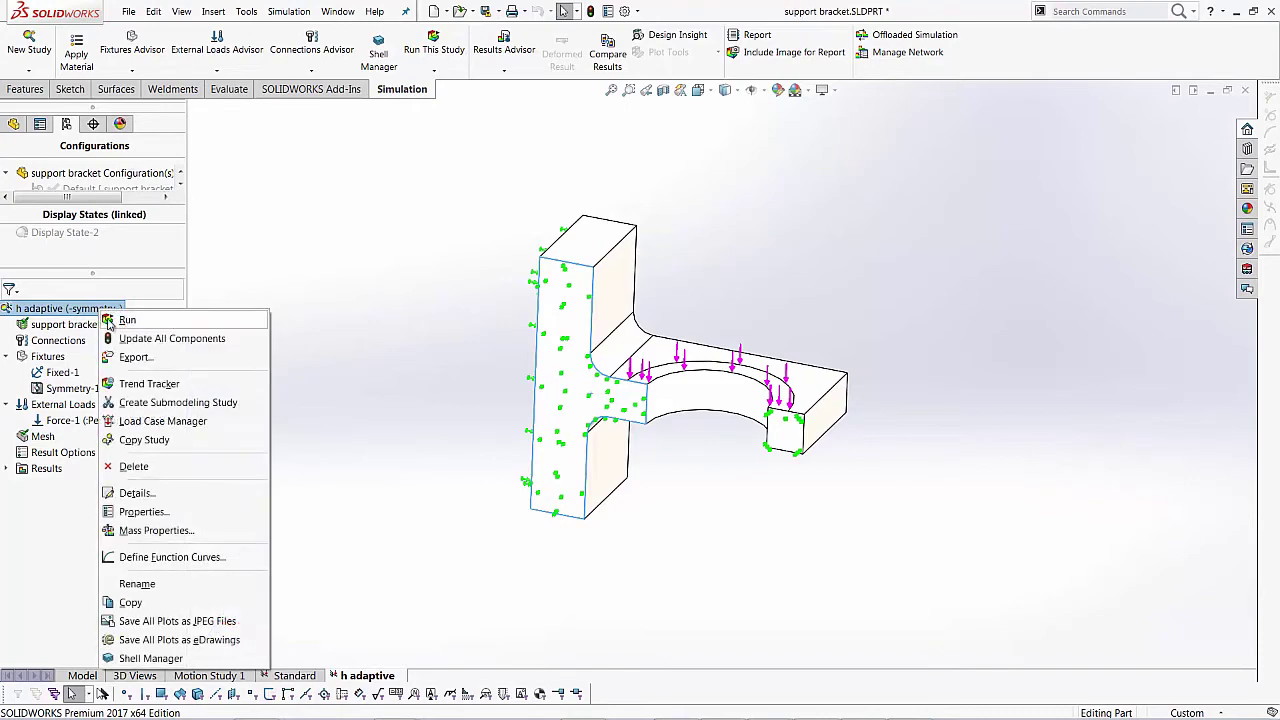
{"action": "left_click", "coordinate": [155, 513]}
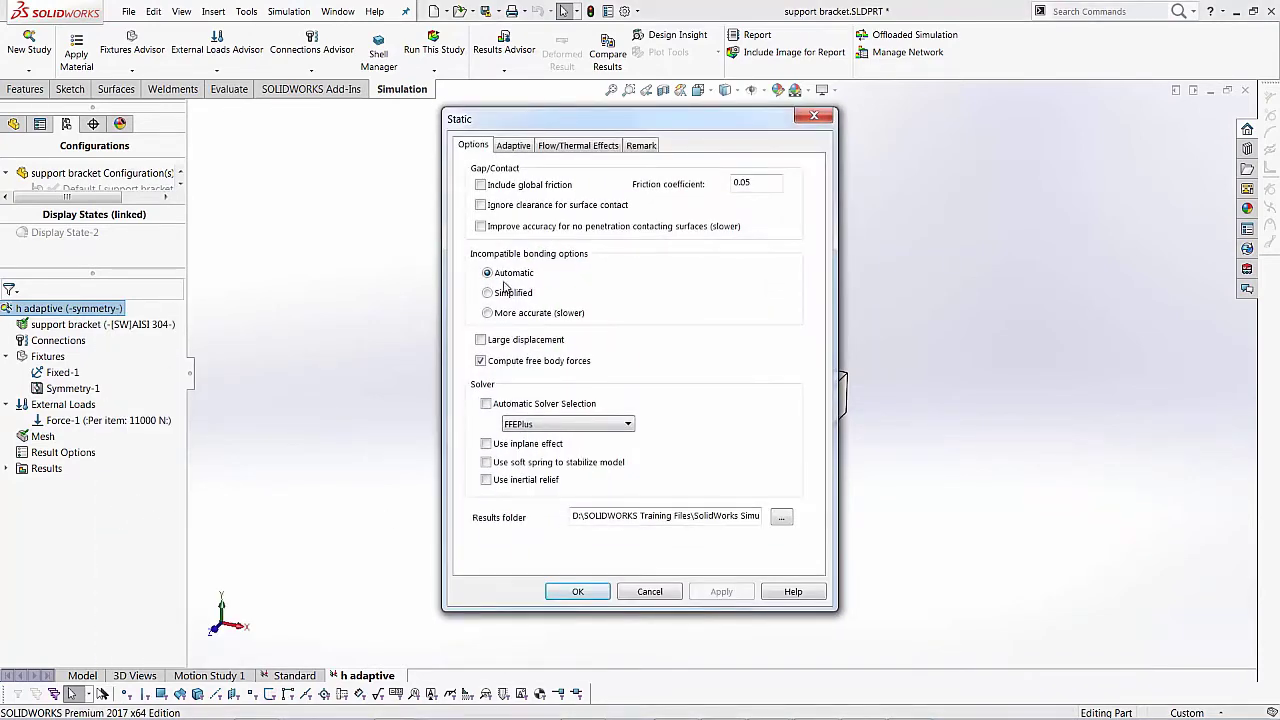
{"action": "left_click", "coordinate": [513, 146]}
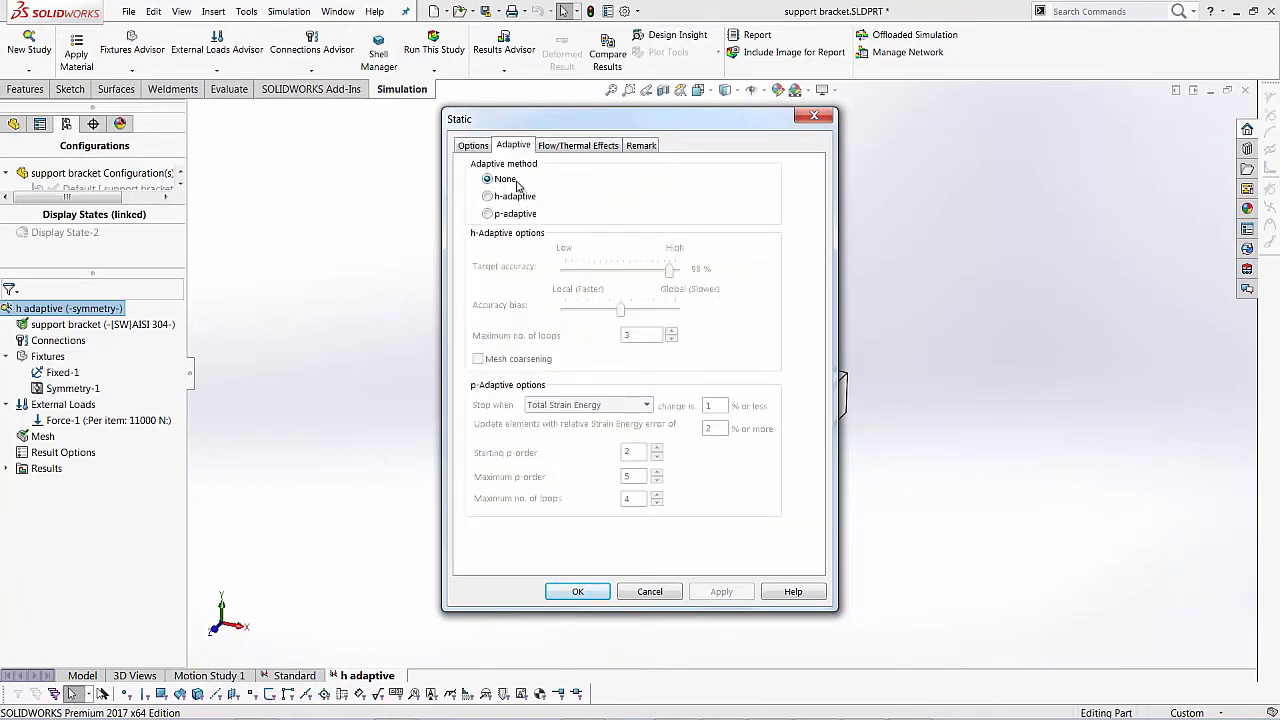
{"action": "left_click", "coordinate": [488, 196]}
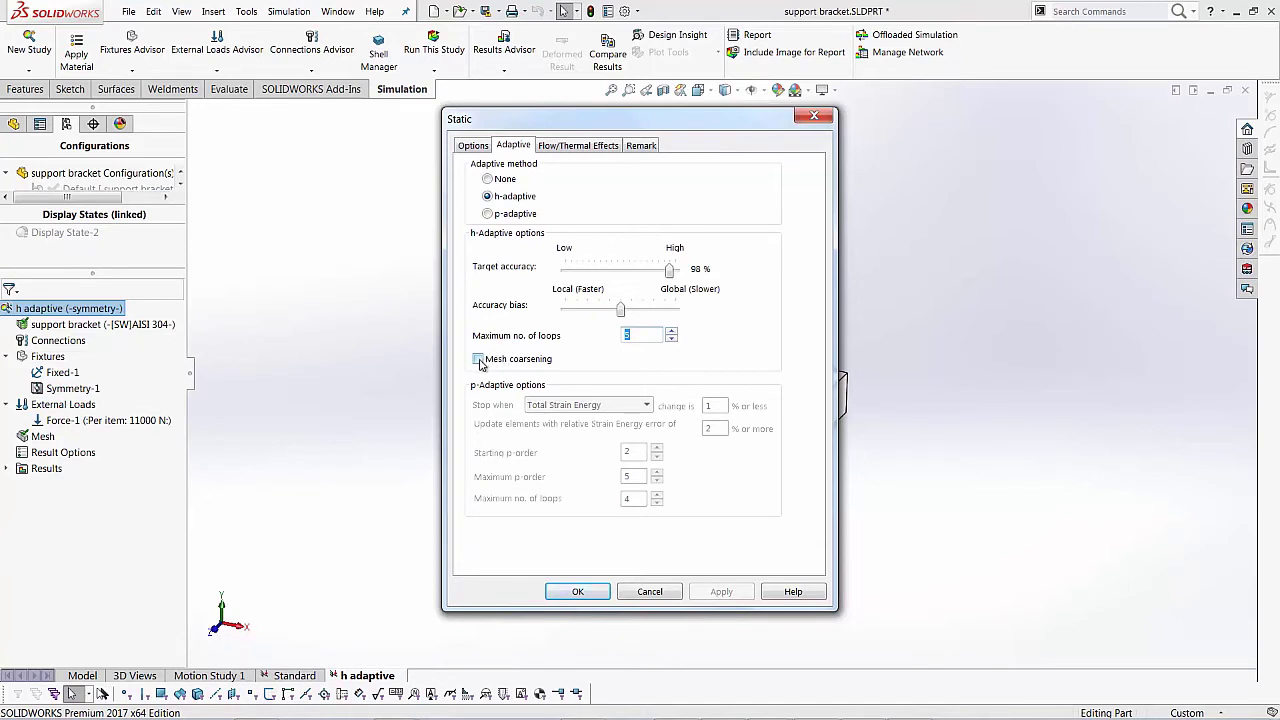
{"action": "left_click", "coordinate": [479, 360]}
{"action": "left_click", "coordinate": [577, 592]}
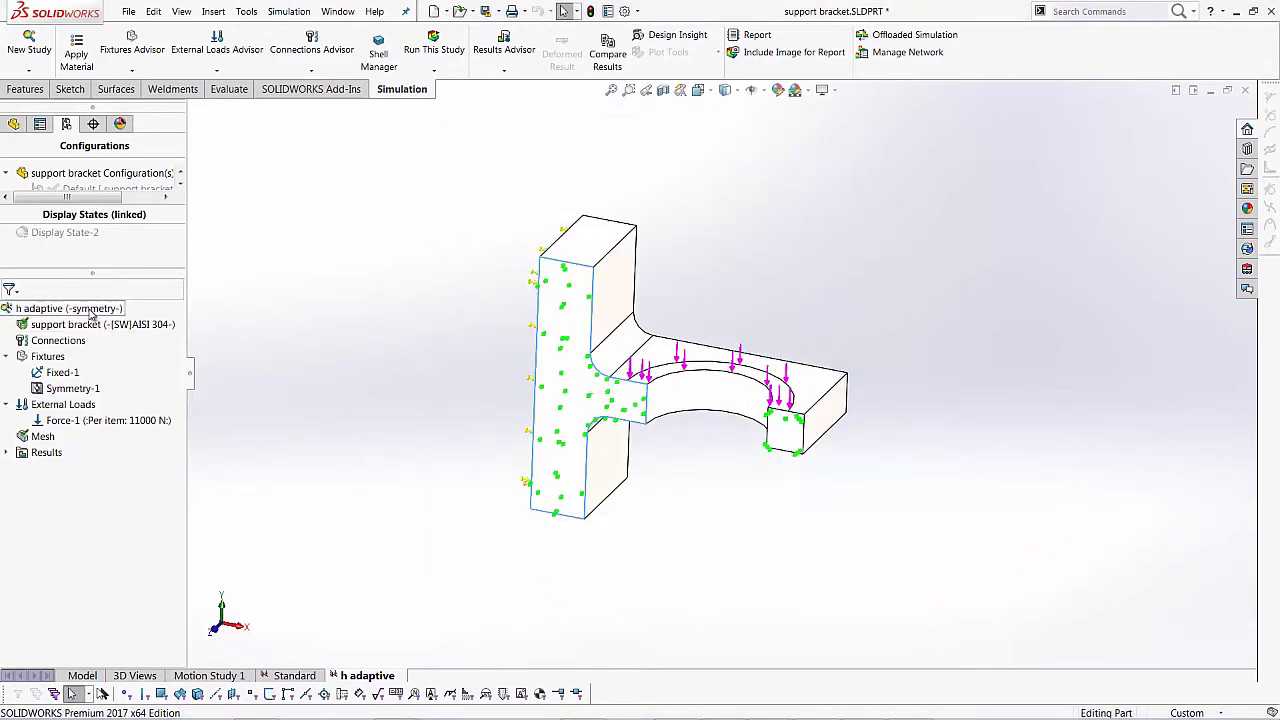
Run the h adaptive study to 98.0832% accuracy, then move the message box off the stress plot
{"action": "right_click", "coordinate": [73, 312]}
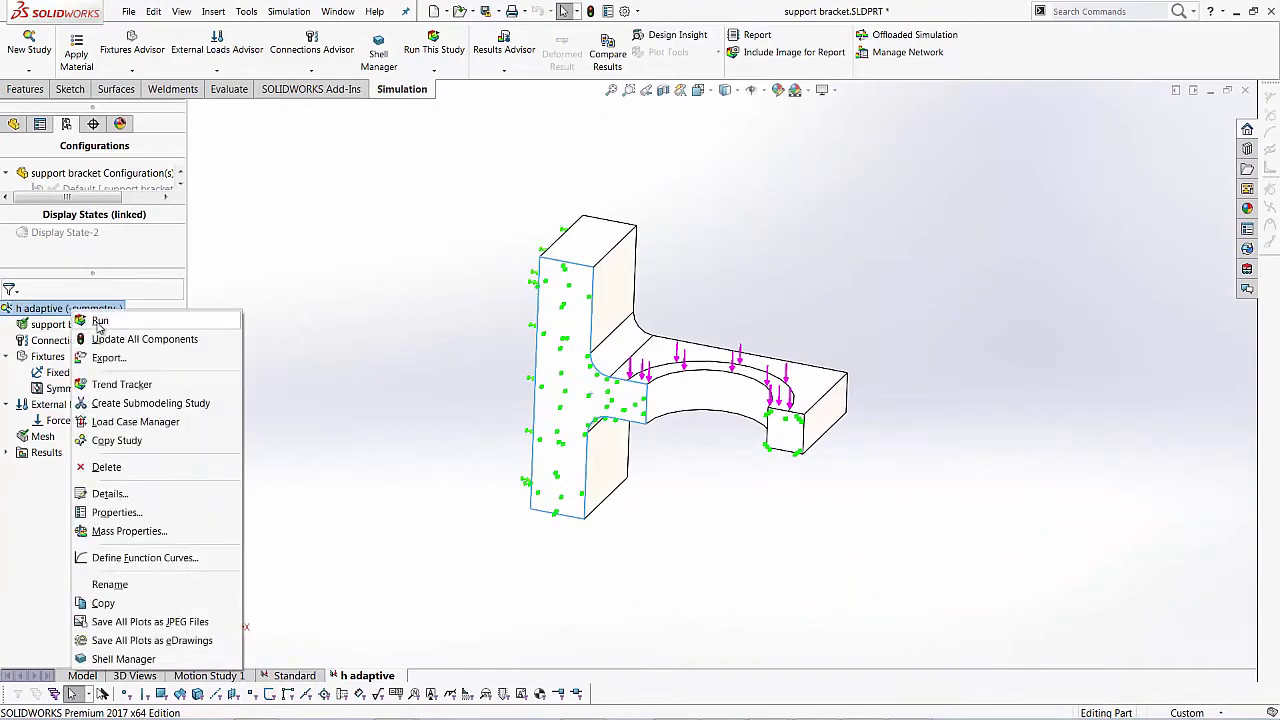
{"action": "left_click", "coordinate": [100, 322]}
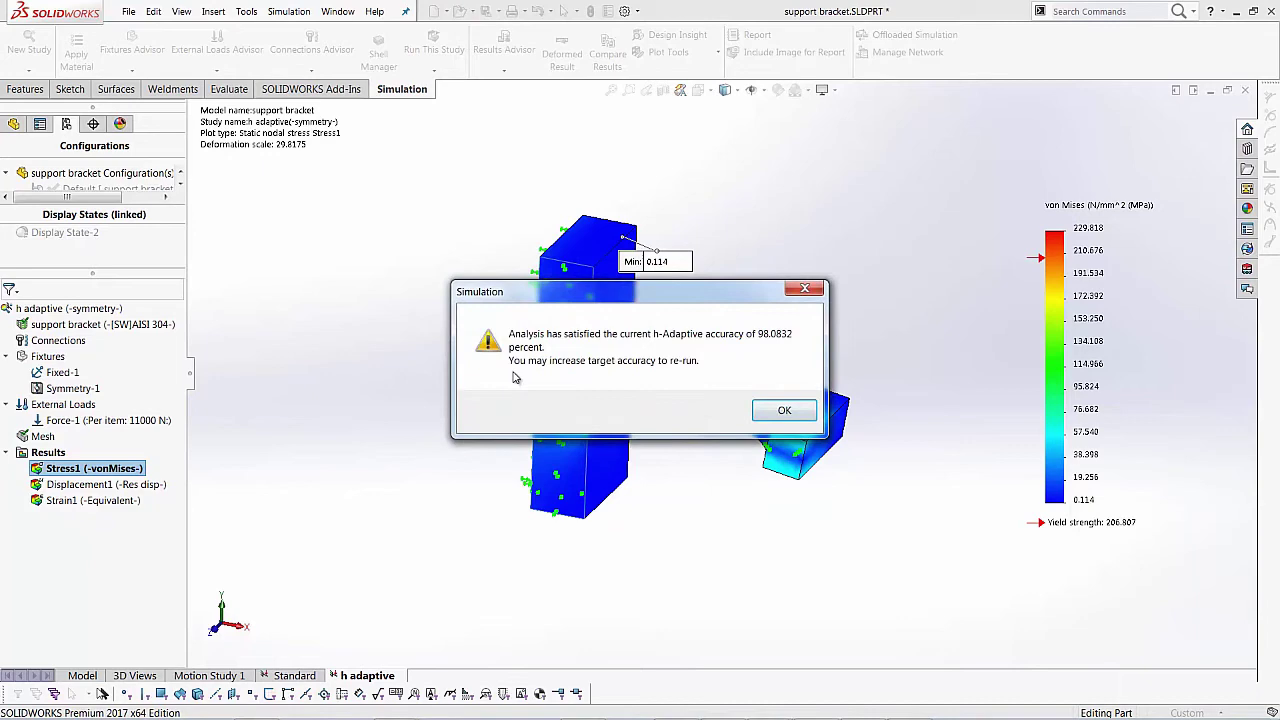
{"action": "left_click_drag", "start_coordinate": [642, 295], "coordinate": [390, 164]}
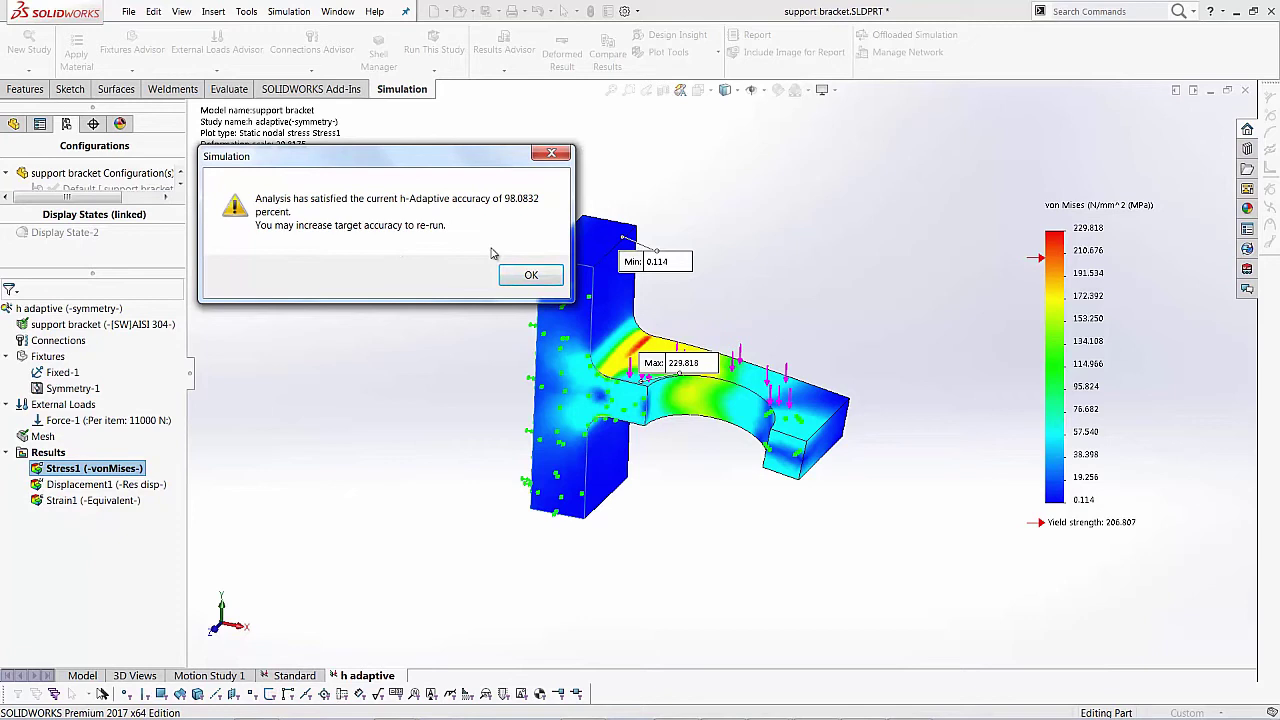
Close the accuracy message and move the Min 0.114 and Max 229.818 labels clear of the bracket
{"action": "left_click", "coordinate": [524, 276]}
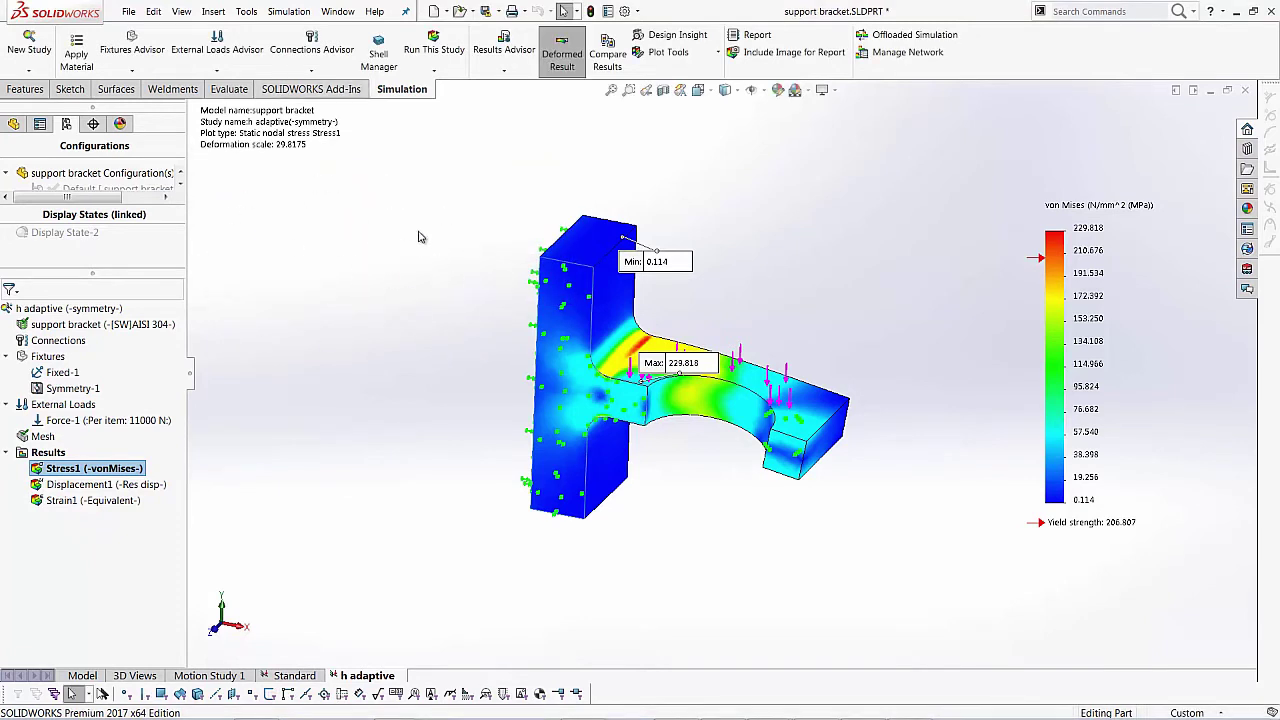
{"action": "mouse_move", "coordinate": [830, 328]}
{"action": "middle_mouse_down"}
{"action": "mouse_move", "coordinate": [851, 297]}
{"action": "mouse_move", "coordinate": [815, 310]}
{"action": "mouse_move", "coordinate": [849, 328]}
{"action": "middle_mouse_up"}
{"action": "left_click_drag", "start_coordinate": [688, 265], "coordinate": [738, 200]}
{"action": "scroll", "coordinate": [920, 268], "scroll_direction": "down", "scroll_amount": 3}
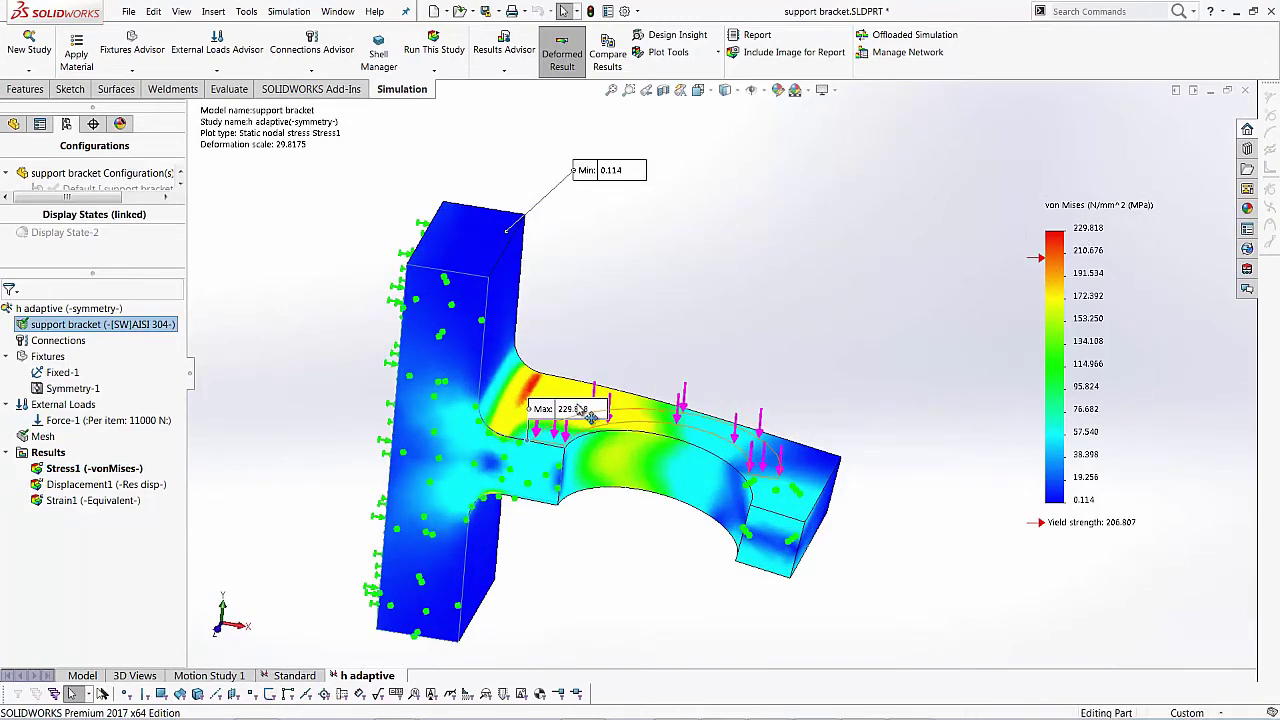
{"action": "left_click_drag", "start_coordinate": [588, 412], "coordinate": [627, 567]}
{"action": "middle_click_drag", "start_coordinate": [640, 565], "coordinate": [696, 632]}
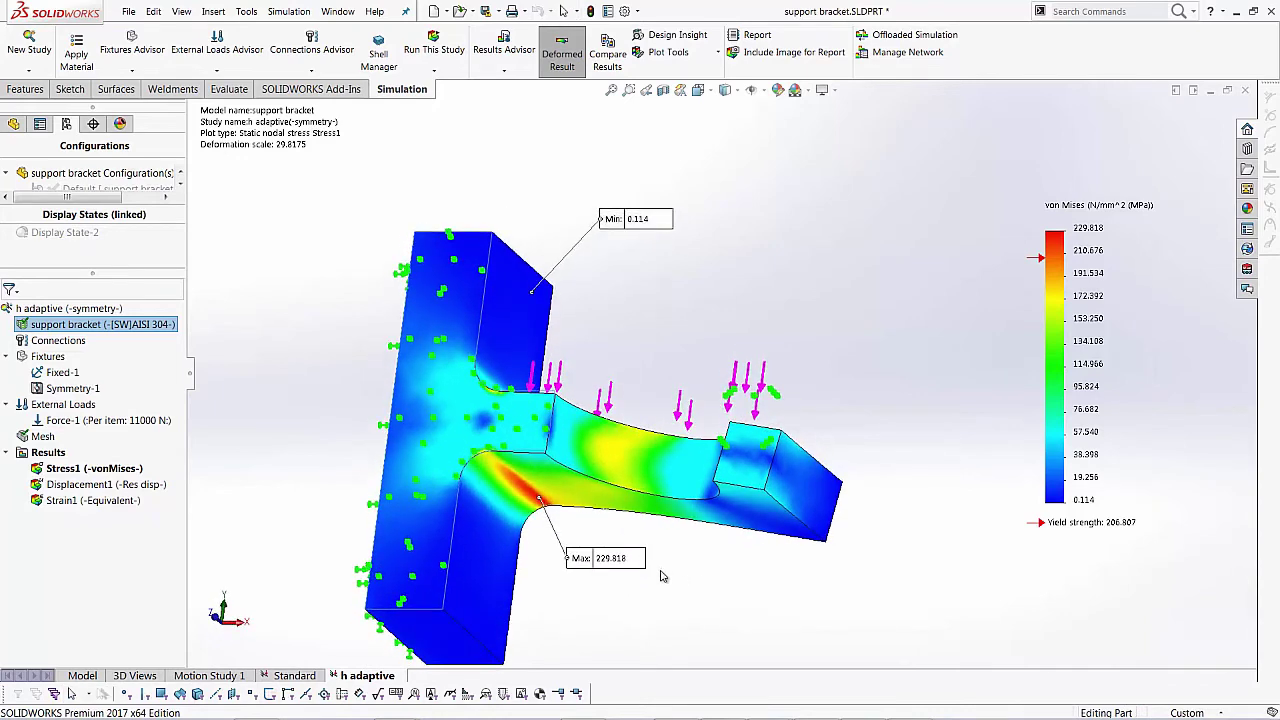
{"action": "key", "text": "z"}
{"action": "key", "text": "z"}
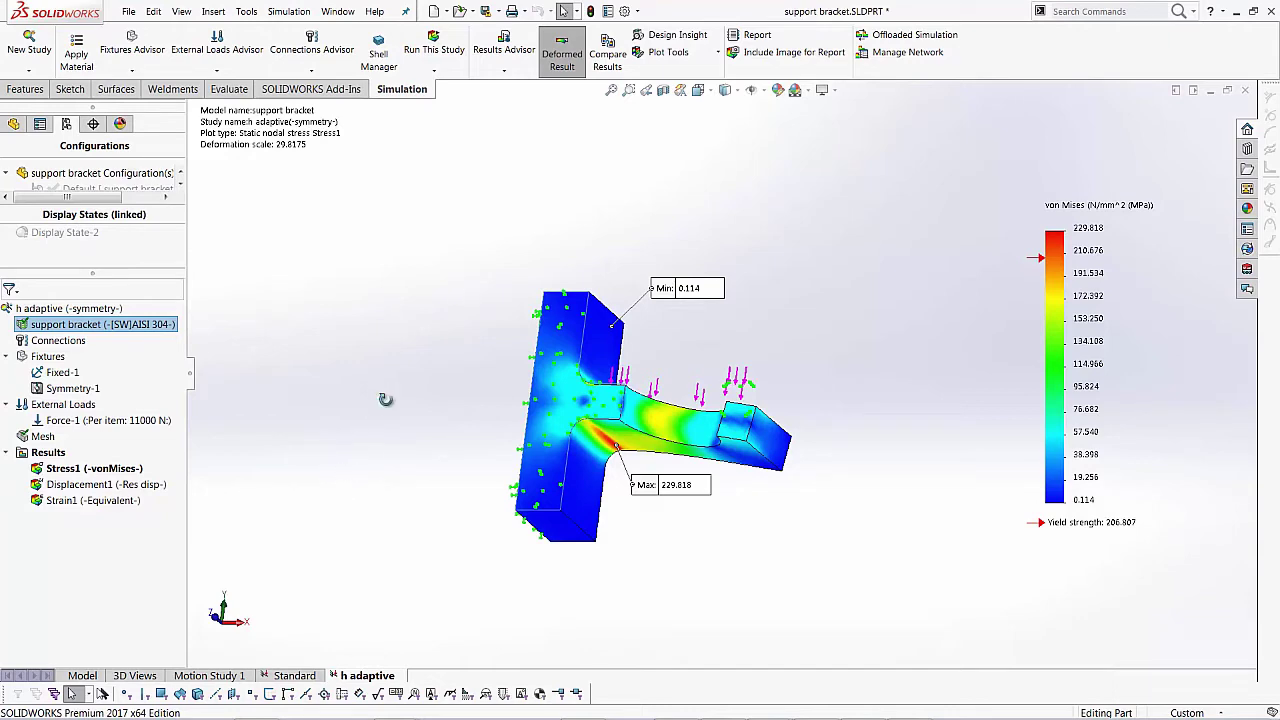
{"action": "middle_click_drag", "start_coordinate": [382, 397], "coordinate": [403, 491]}
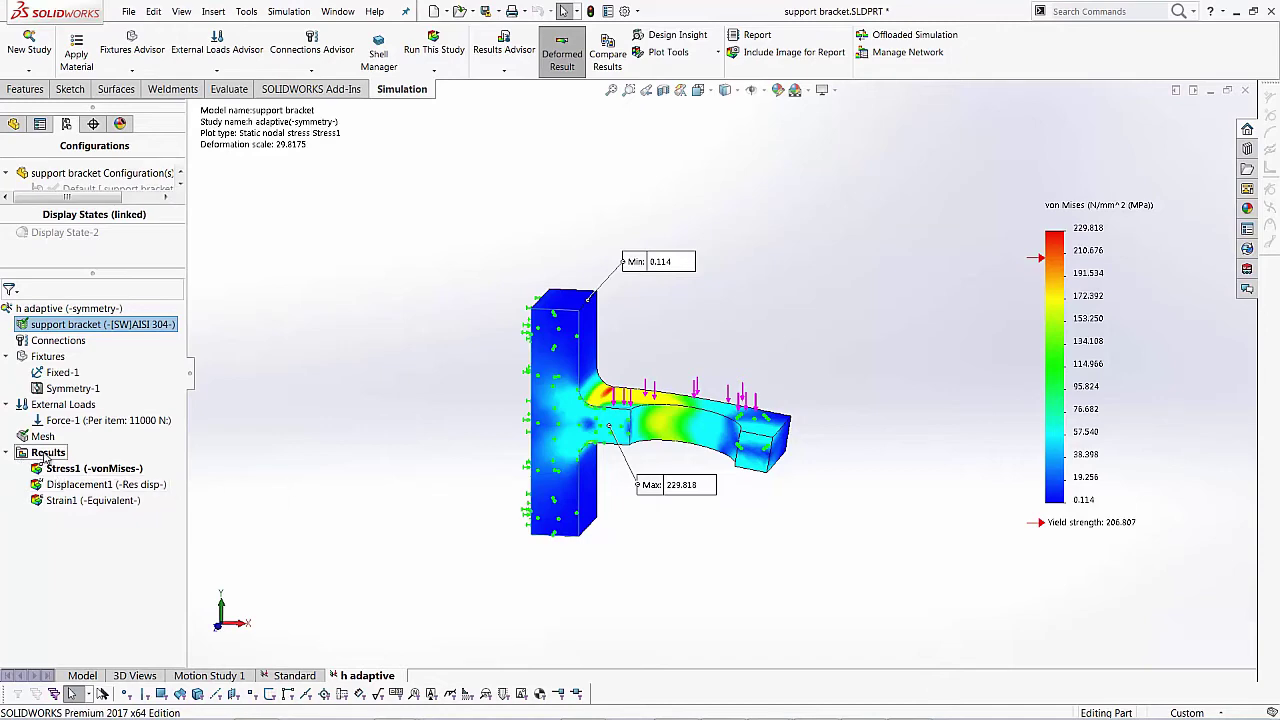
Create Graph1, an h-Adaptive convergence graph of maximum von Mises stress, and review it enlarged
{"action": "right_click", "coordinate": [45, 457]}
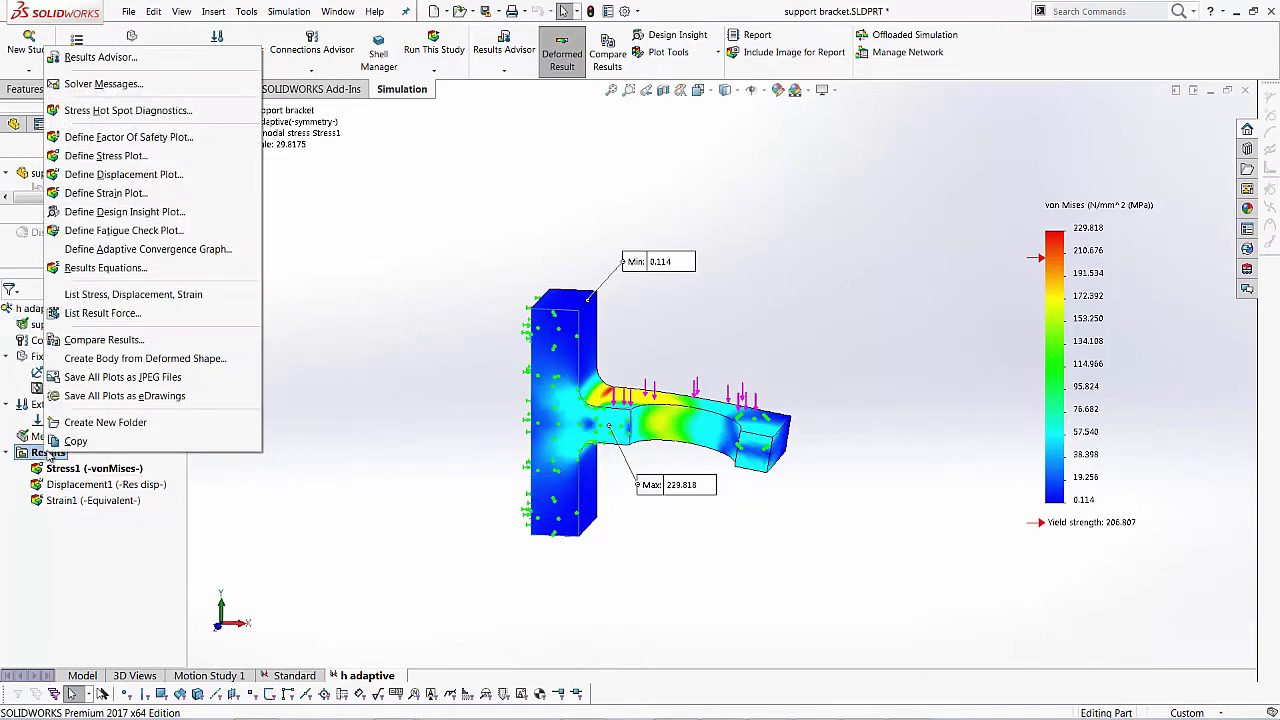
{"action": "left_click", "coordinate": [129, 250]}
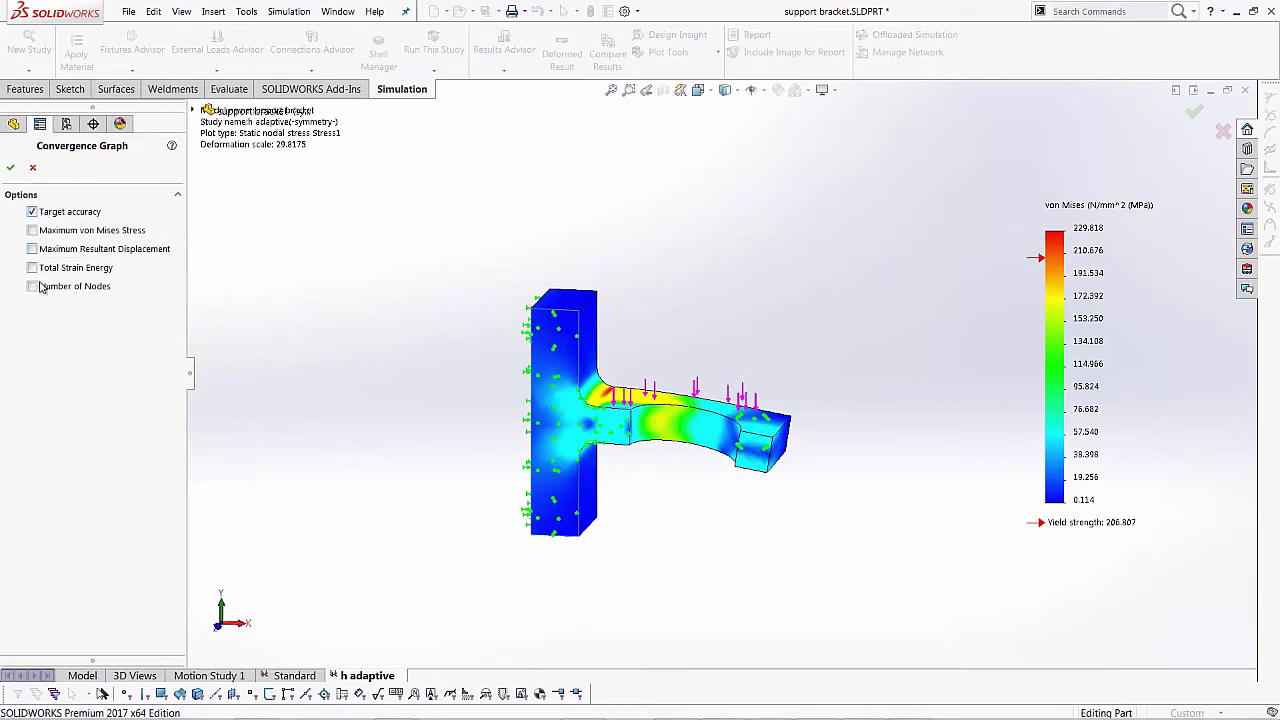
{"action": "left_click", "coordinate": [33, 231]}
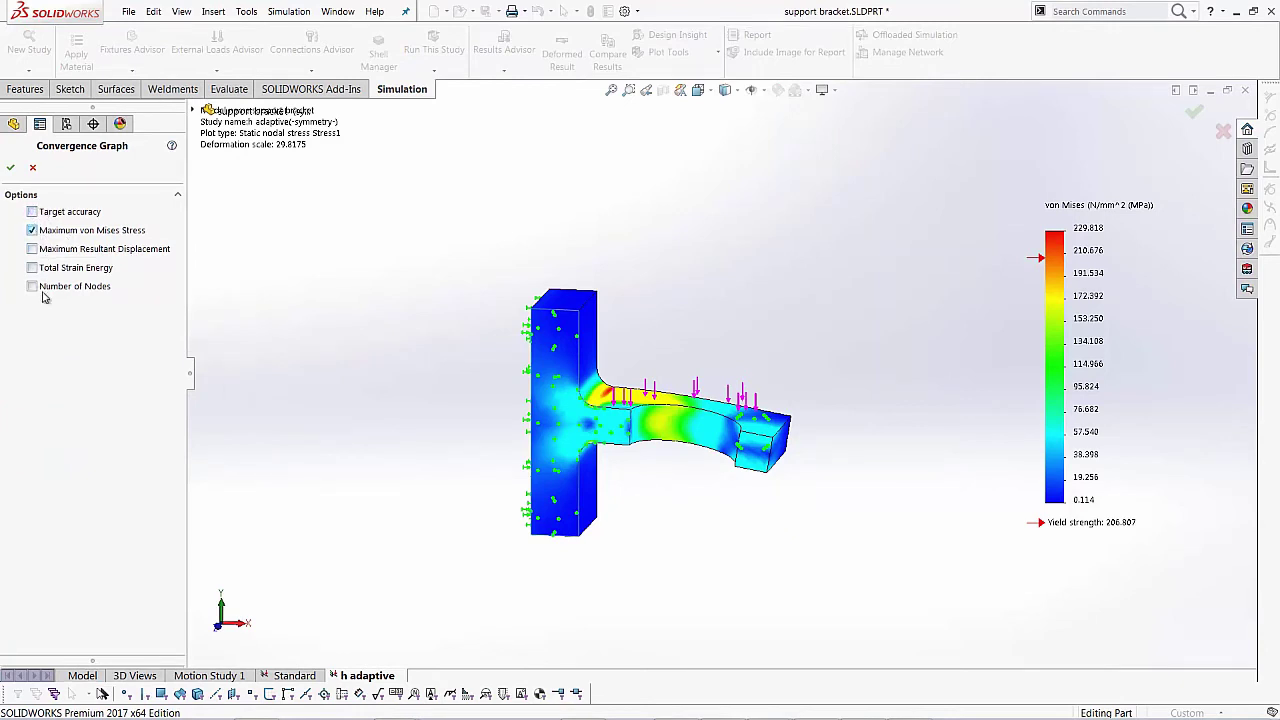
{"action": "left_click", "coordinate": [11, 169]}
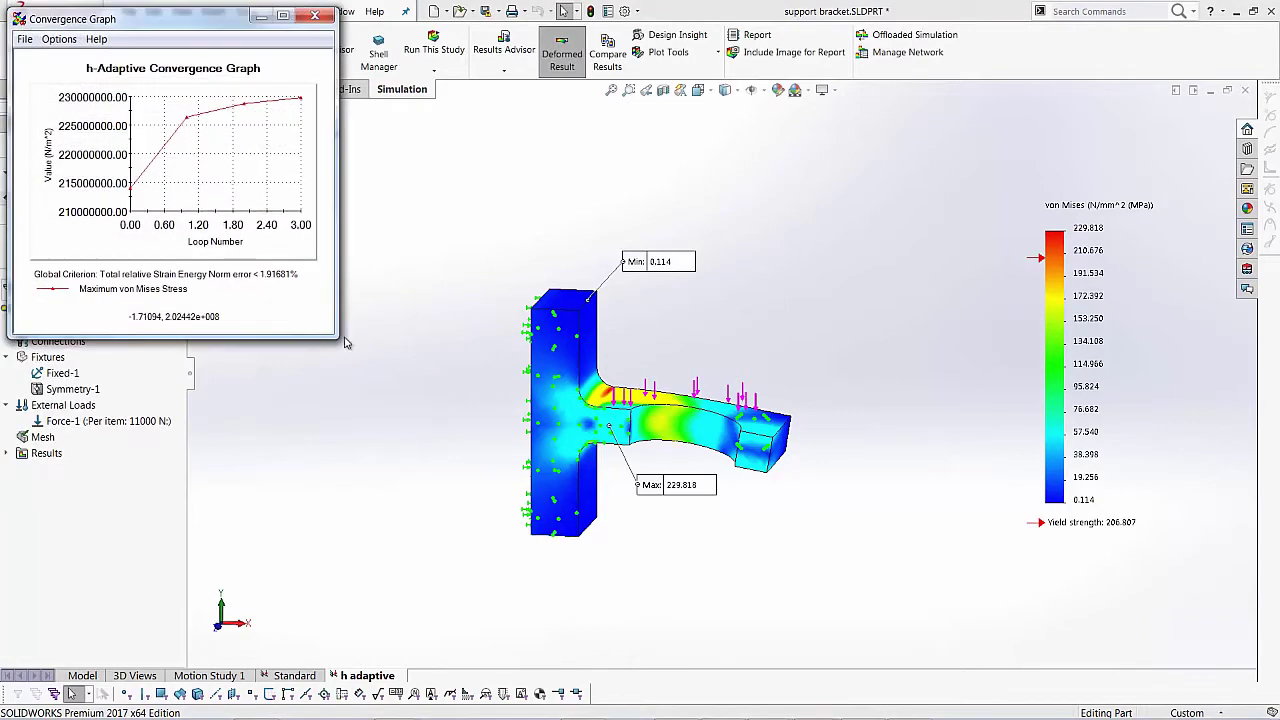
{"action": "left_click_drag", "start_coordinate": [338, 340], "coordinate": [918, 603]}
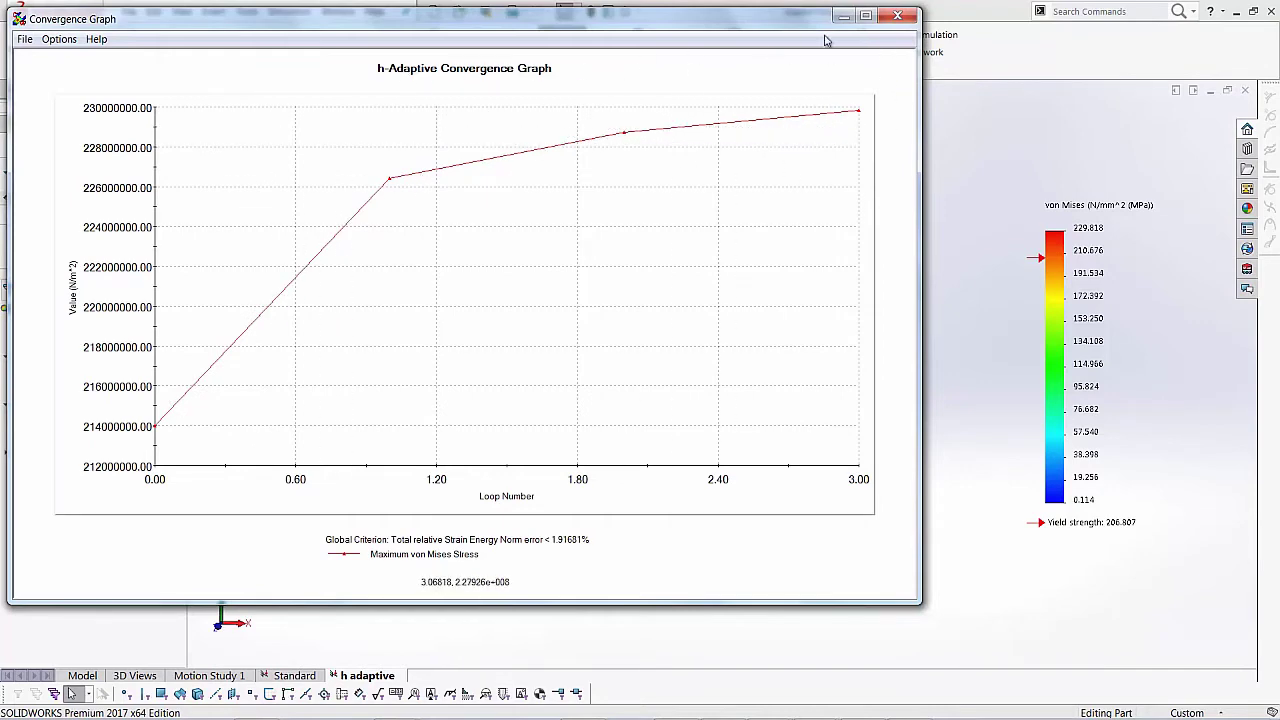
{"action": "left_click", "coordinate": [897, 15]}
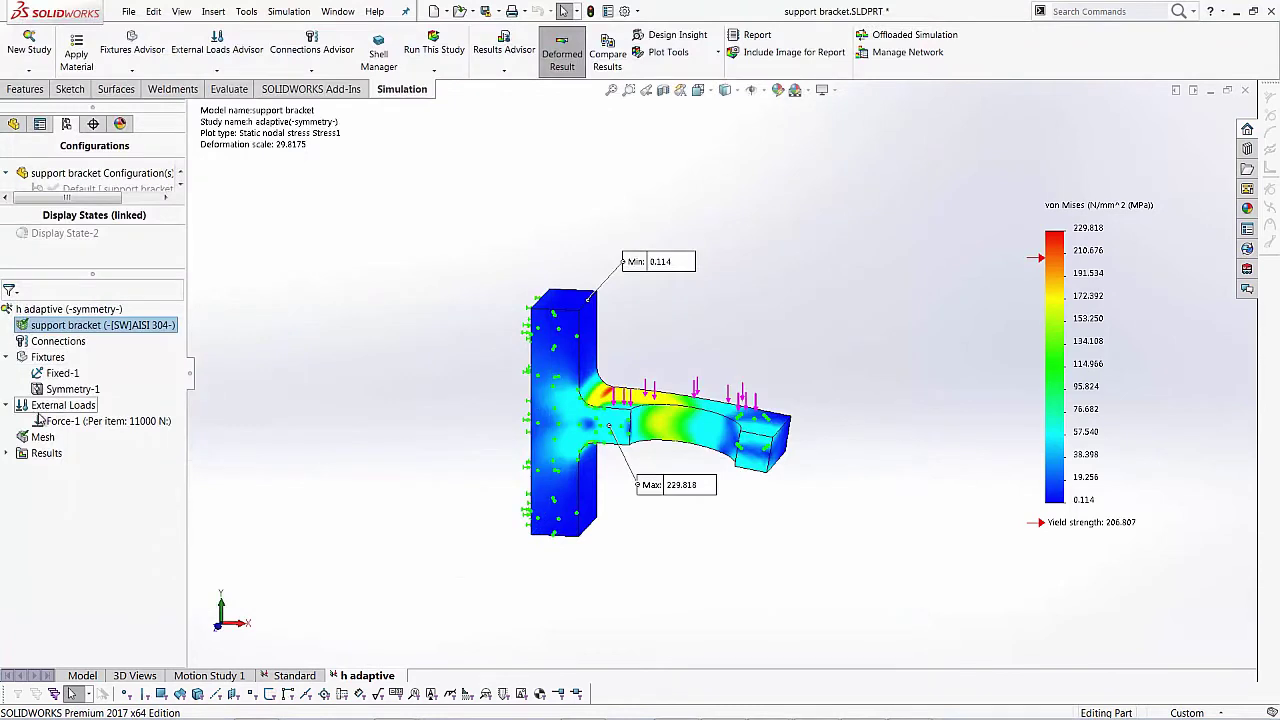
{"action": "right_click", "coordinate": [42, 453]}
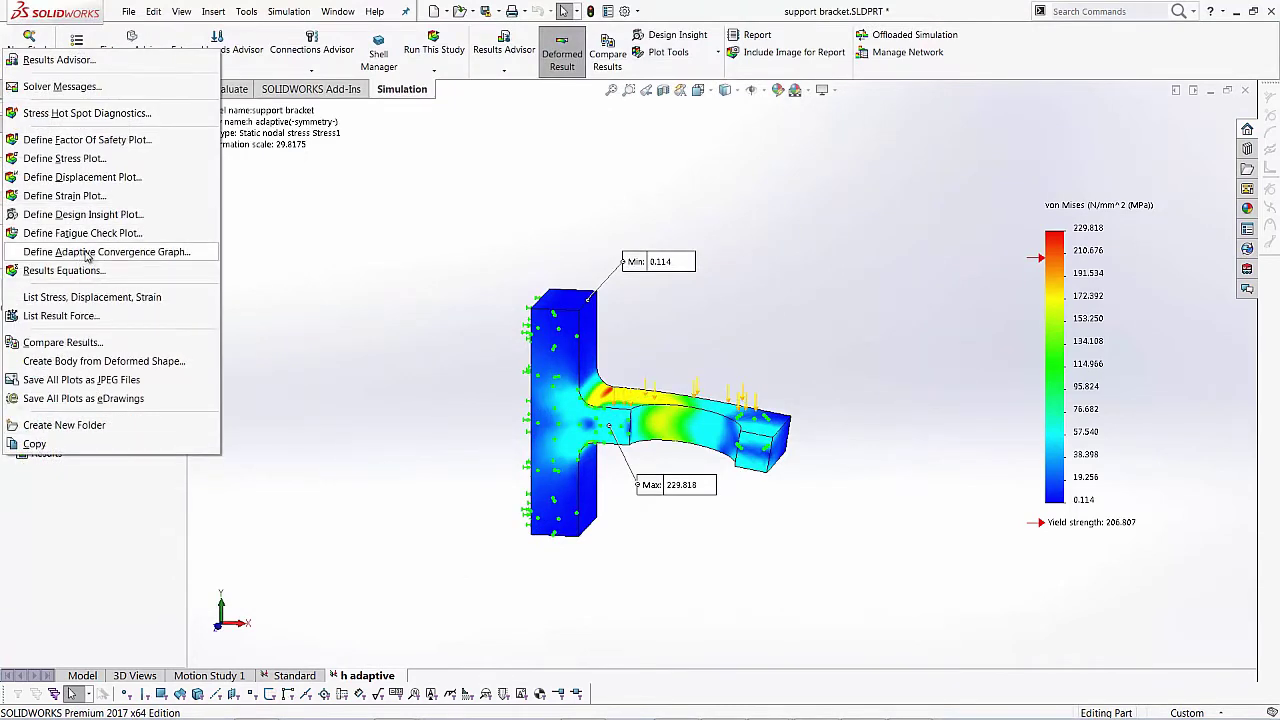
{"action": "left_click", "coordinate": [284, 458]}
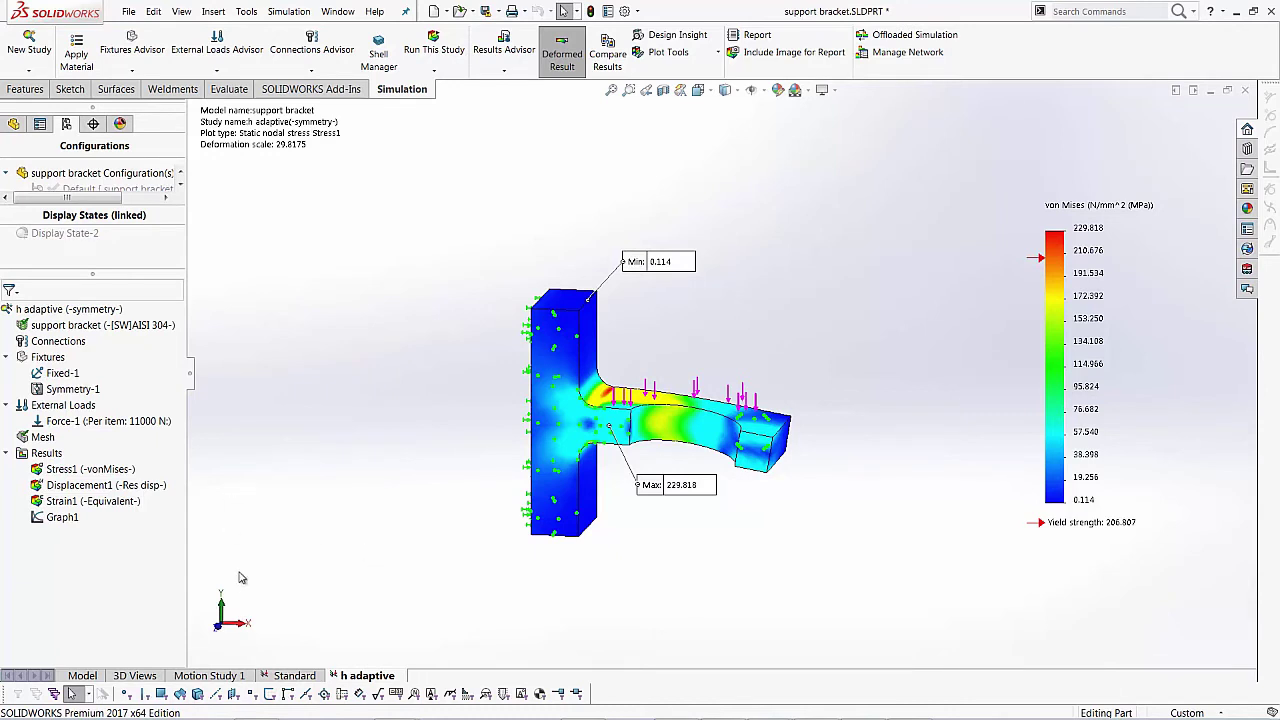
Copy the Standard study into a new study named 'P adaptive'
{"action": "left_click", "coordinate": [295, 676]}
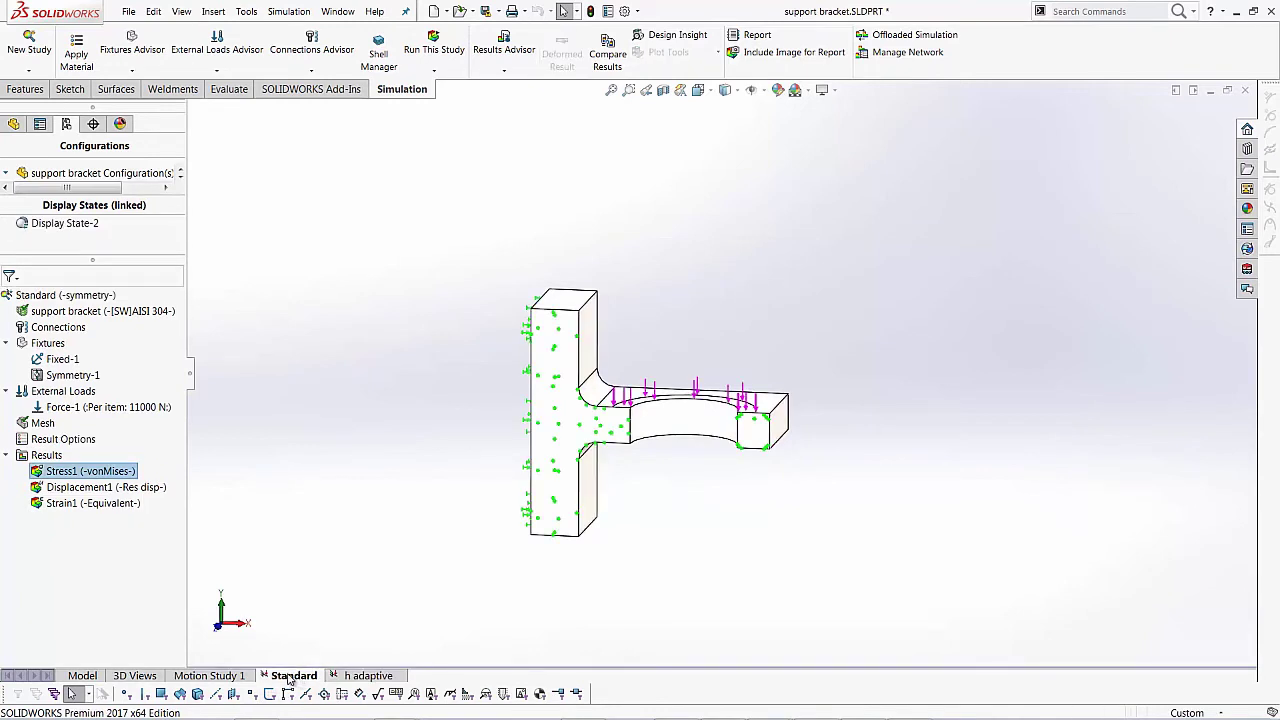
{"action": "right_click", "coordinate": [288, 677]}
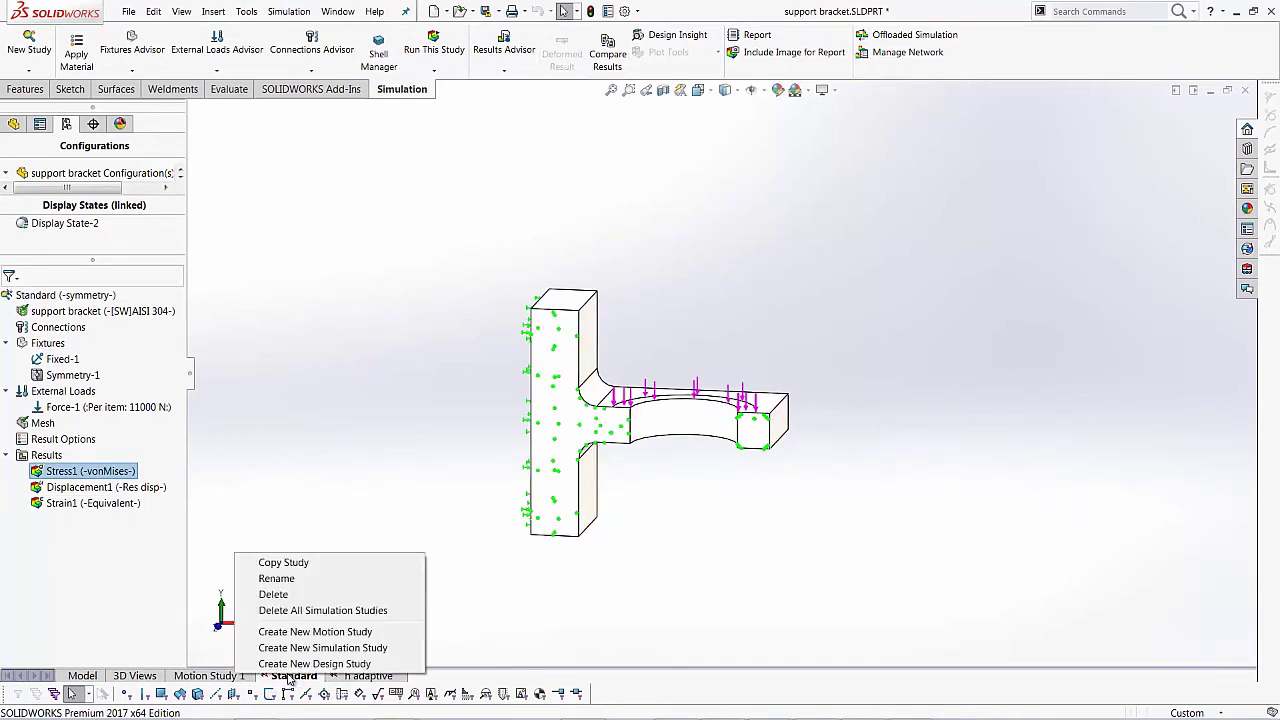
{"action": "left_click", "coordinate": [282, 565]}
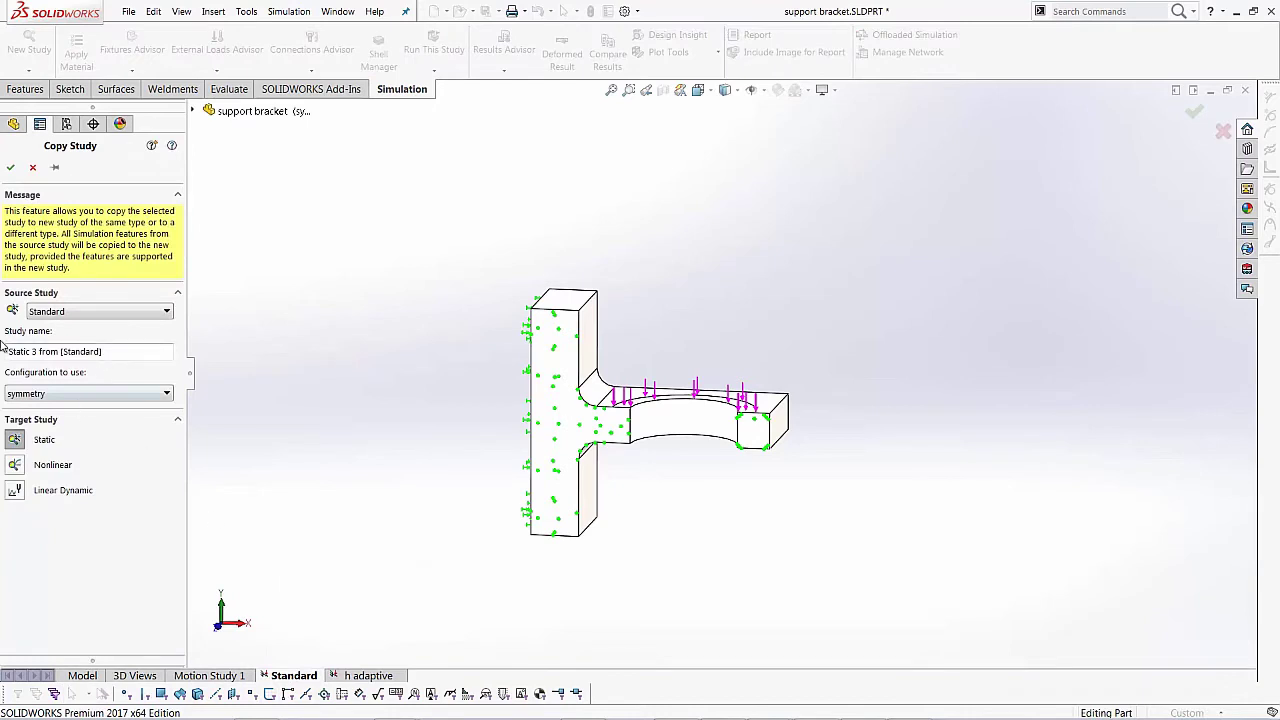
{"action": "left_click_drag", "start_coordinate": [156, 355], "coordinate": [3, 364]}
{"action": "type", "text": "P adaptive"}
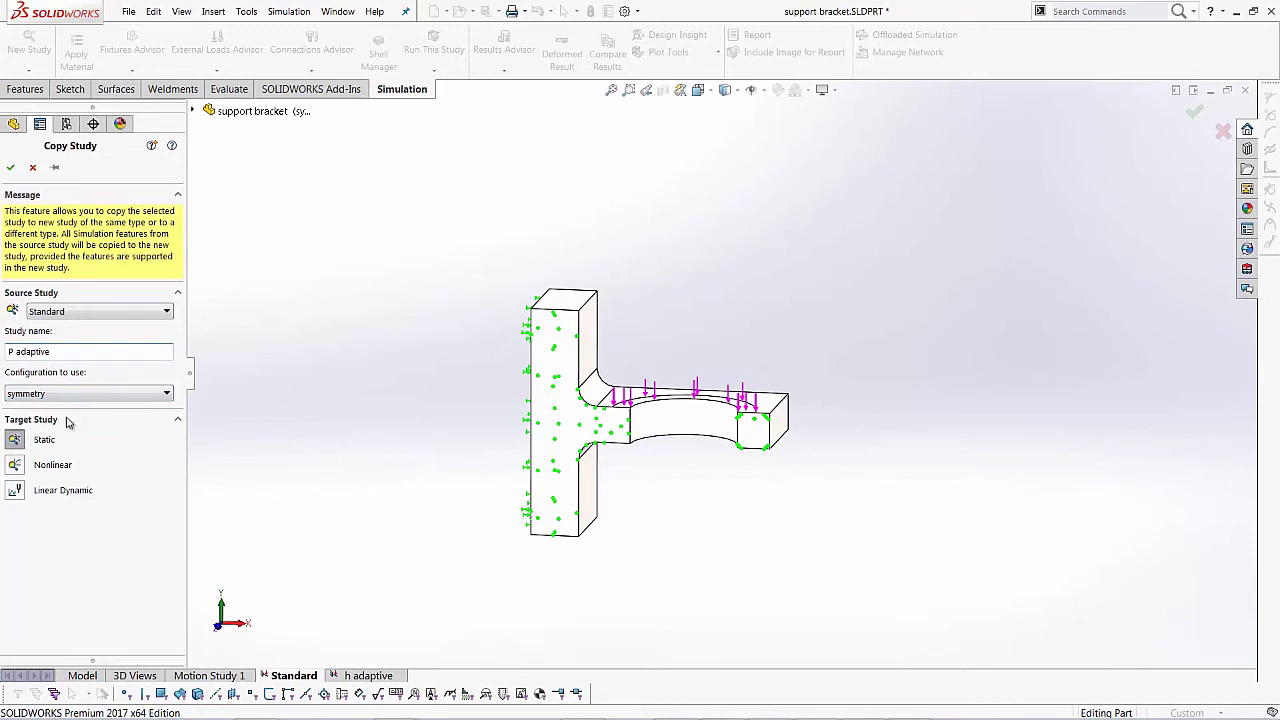
{"action": "left_click", "coordinate": [11, 169]}
{"action": "middle_click_drag", "start_coordinate": [729, 323], "coordinate": [672, 373]}
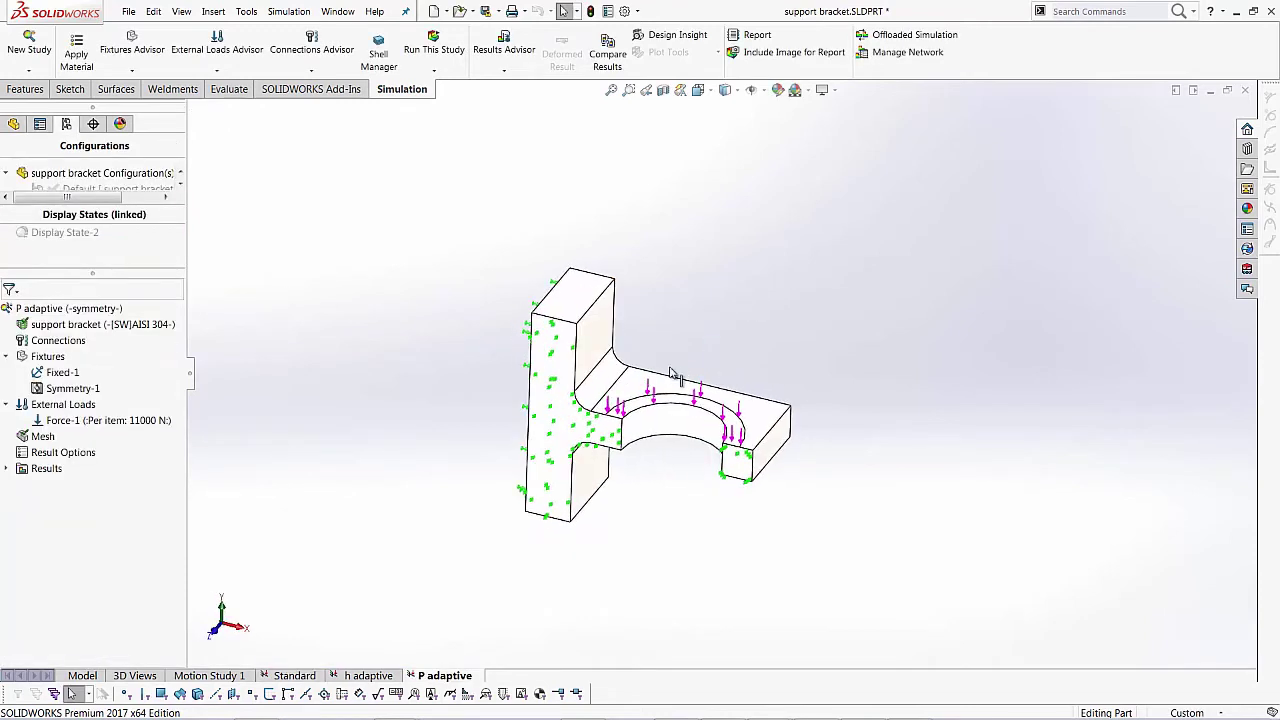
{"action": "scroll", "coordinate": [571, 403], "scroll_direction": "down", "scroll_amount": 3}
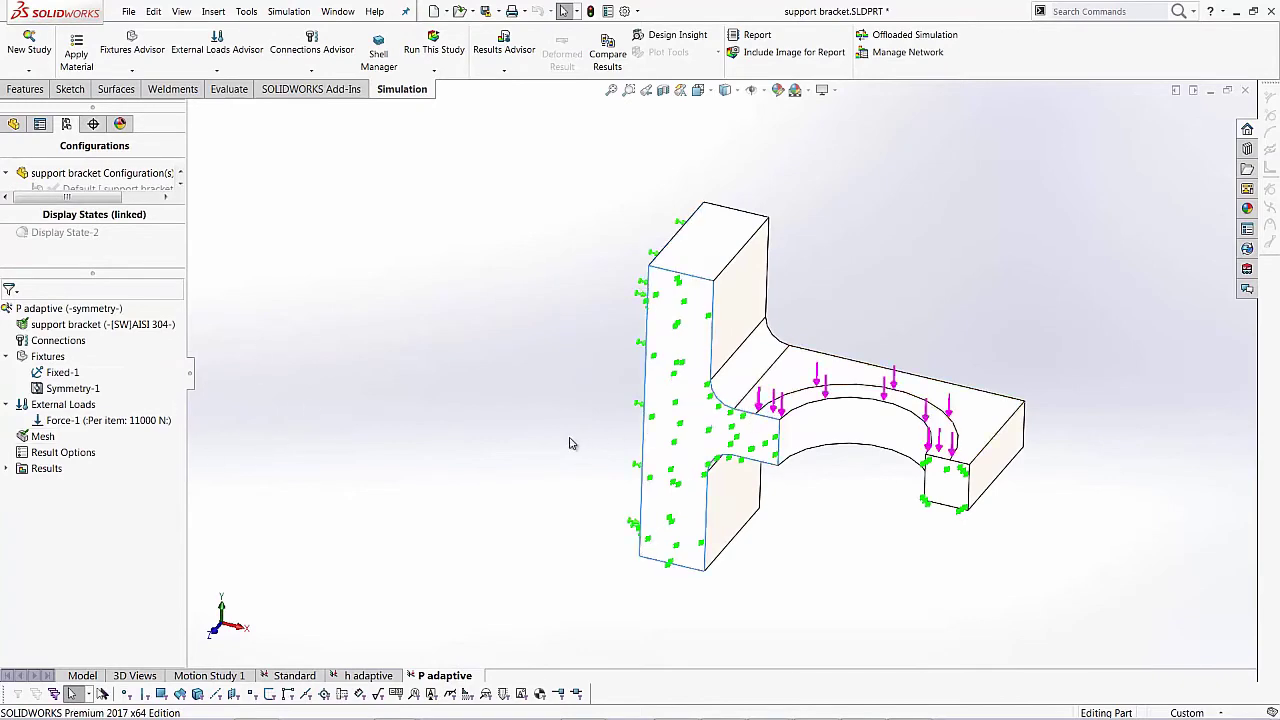
{"action": "middle_click_drag", "start_coordinate": [570, 443], "coordinate": [680, 620]}
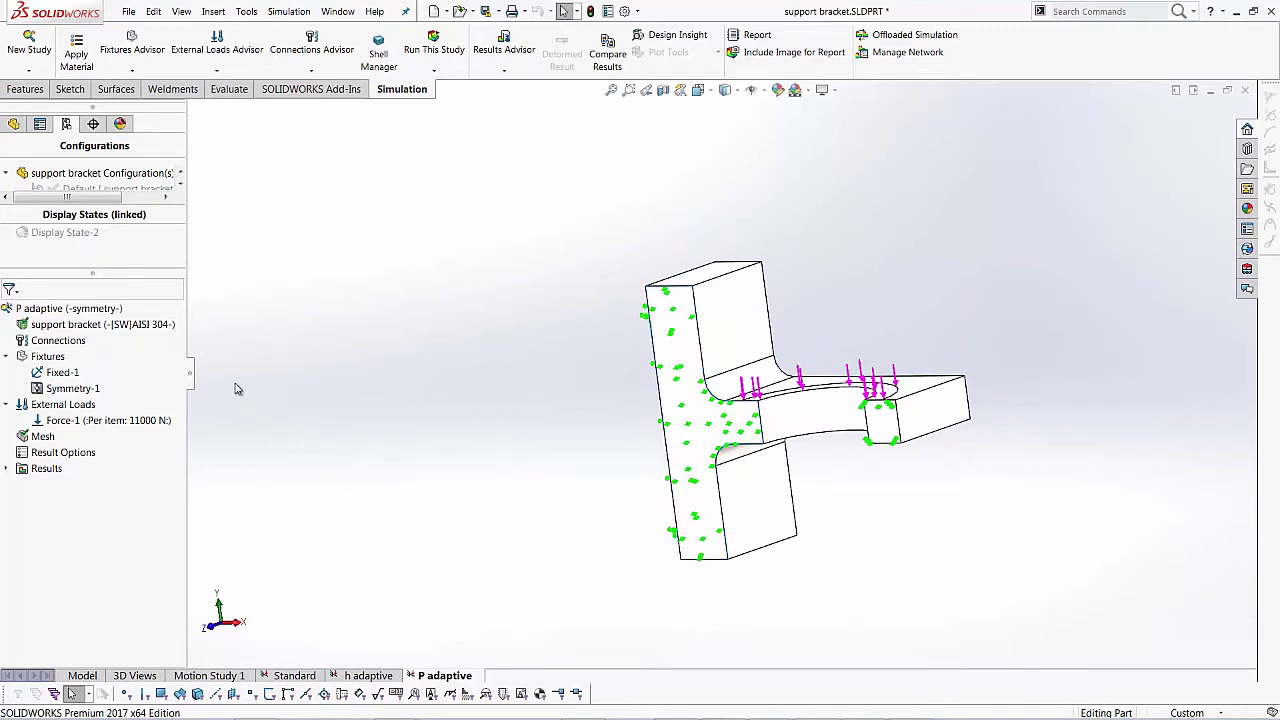
Show the Adaptive settings in the P adaptive study's properties
{"action": "right_click", "coordinate": [97, 313]}
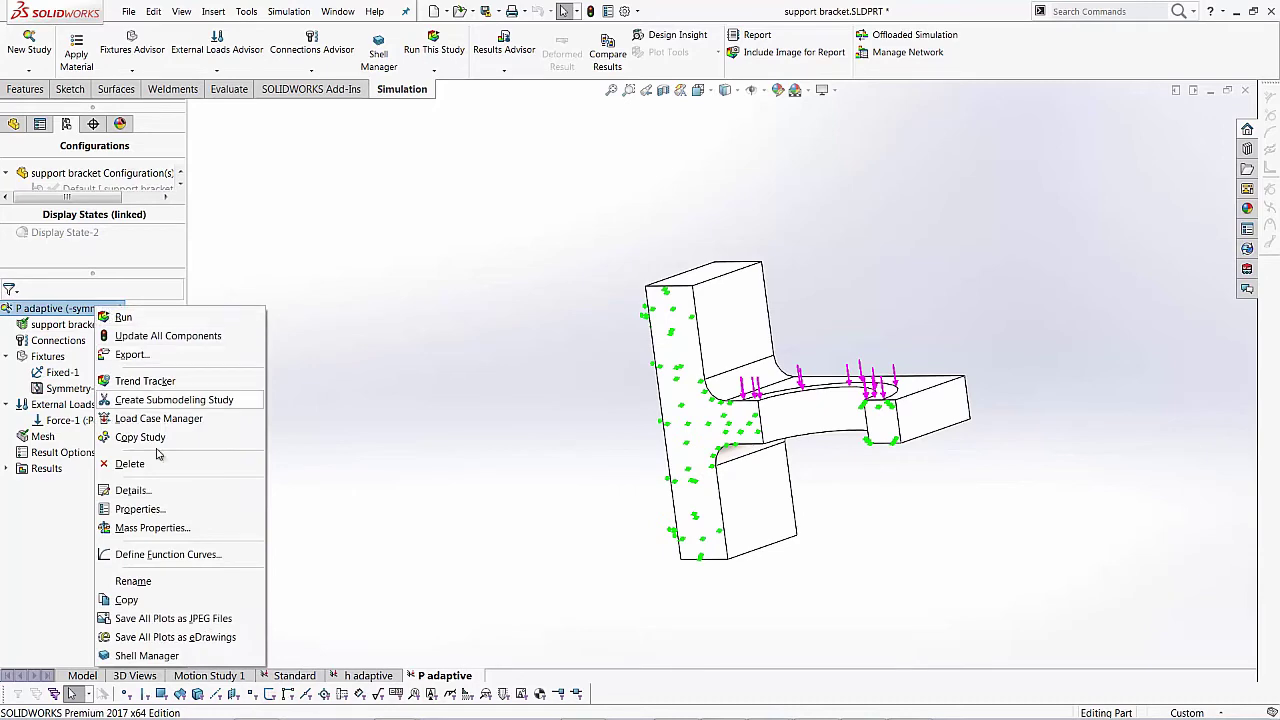
{"action": "left_click", "coordinate": [138, 511]}
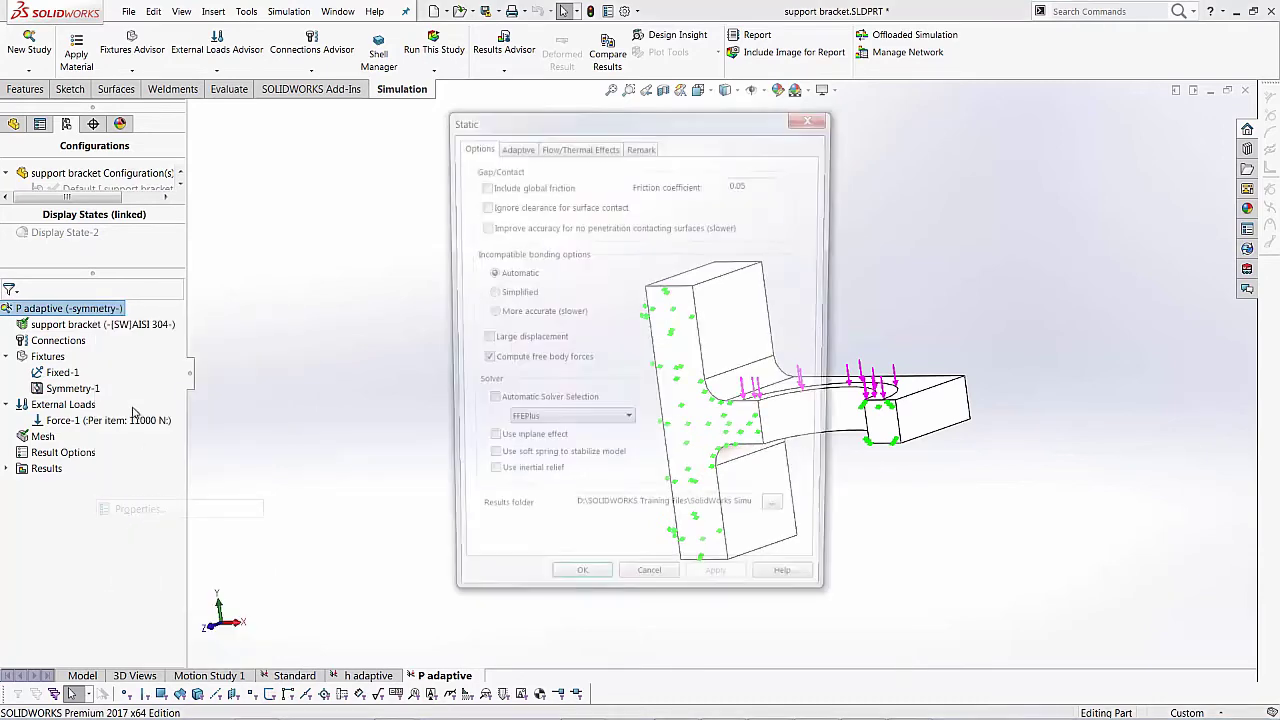
{"action": "left_click", "coordinate": [513, 146]}
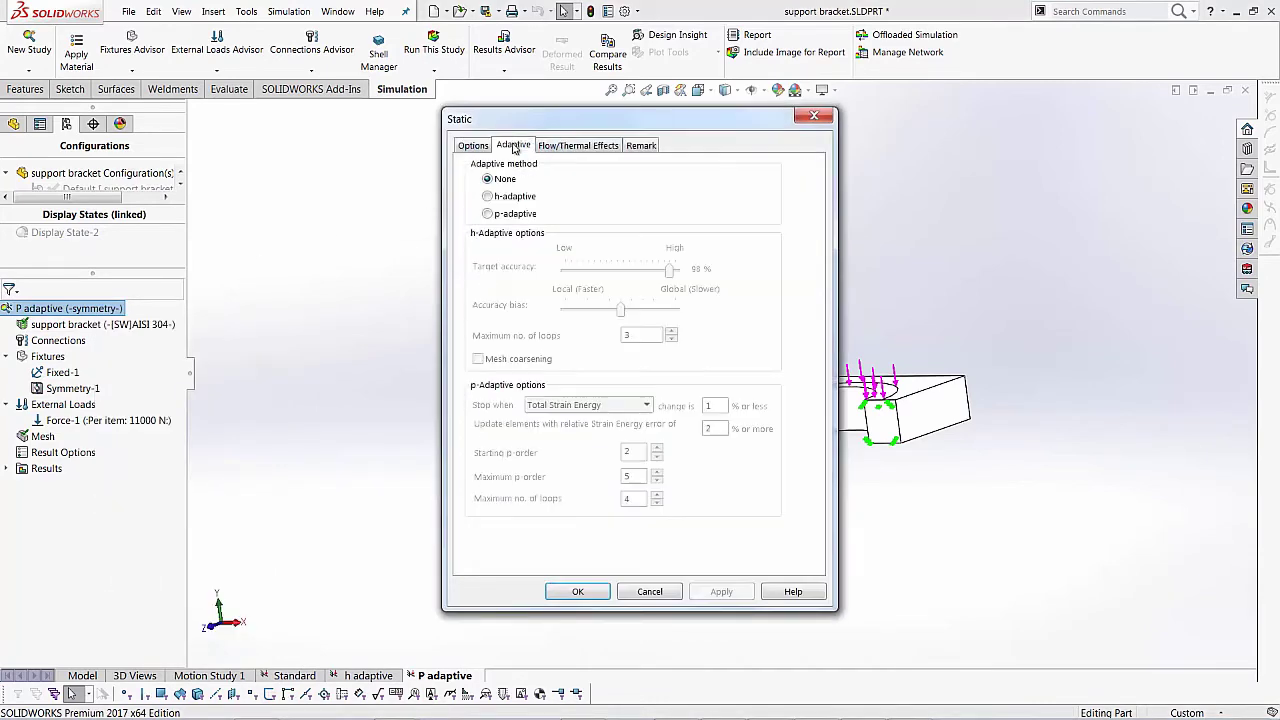
Switch P adaptive to the p-adaptive method with a 0.05% strain energy stop and maximum p-order
{"action": "left_click", "coordinate": [487, 214]}
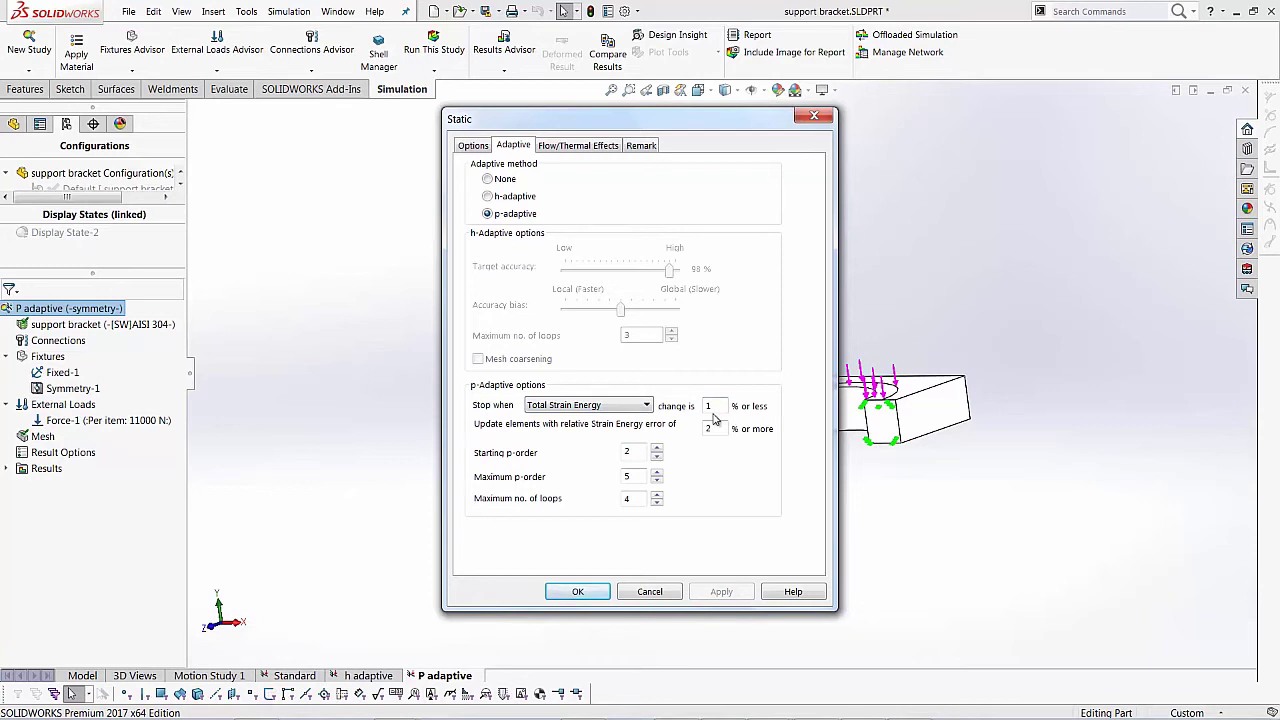
{"action": "left_click_drag", "start_coordinate": [719, 406], "coordinate": [695, 408]}
{"action": "double_click", "coordinate": [635, 477]}
{"action": "left_click", "coordinate": [580, 592]}
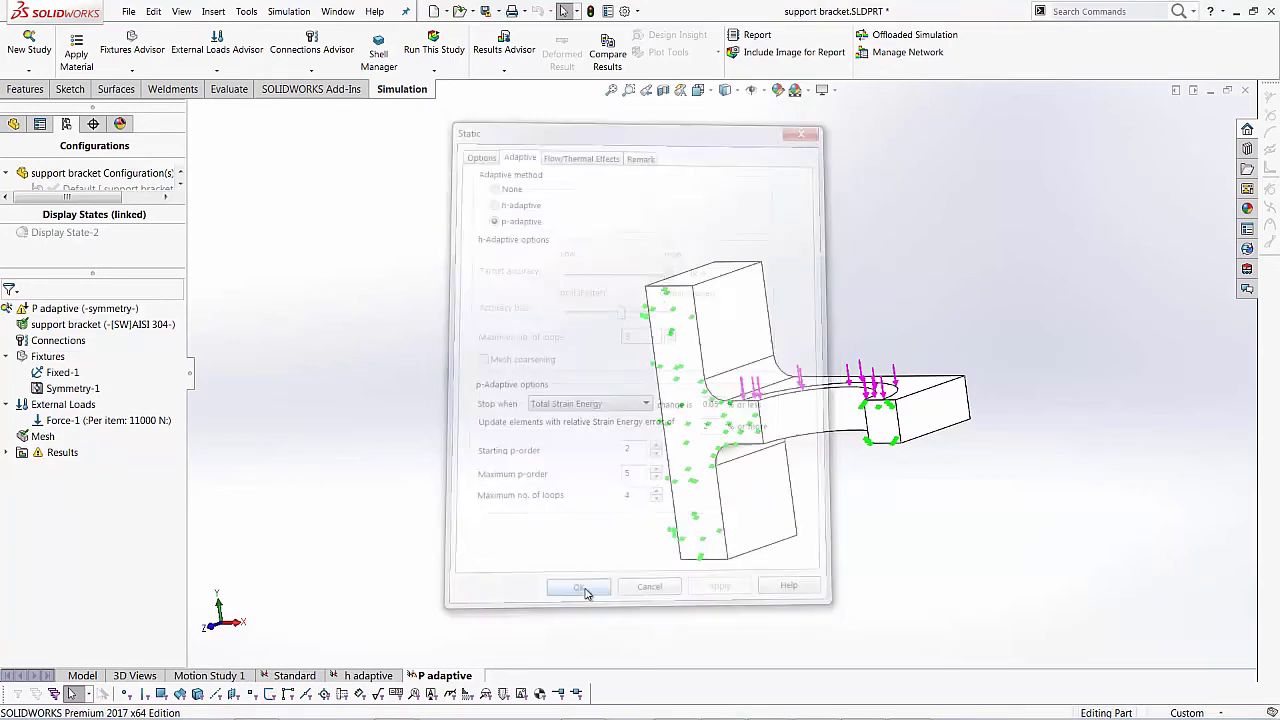
Run the P adaptive study to a 226.954 MPa von Mises peak and move the 0.040 Min label aside
{"action": "right_click", "coordinate": [88, 314]}
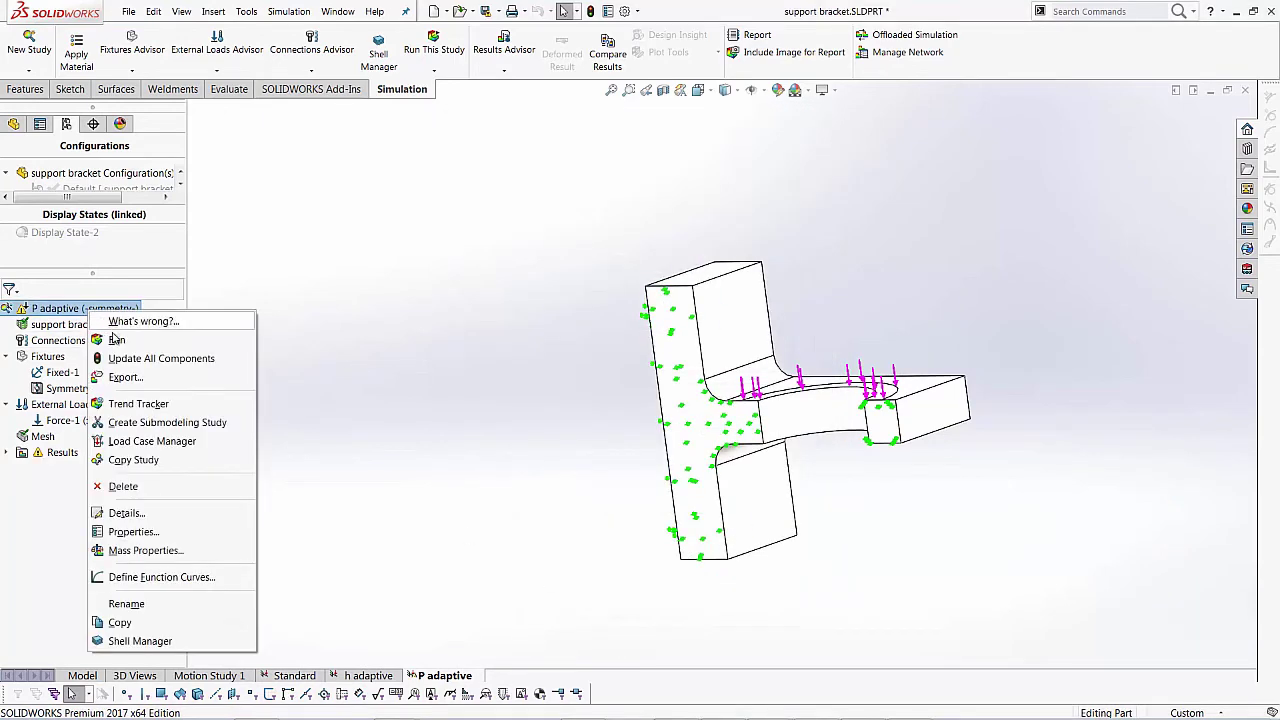
{"action": "left_click", "coordinate": [205, 340]}
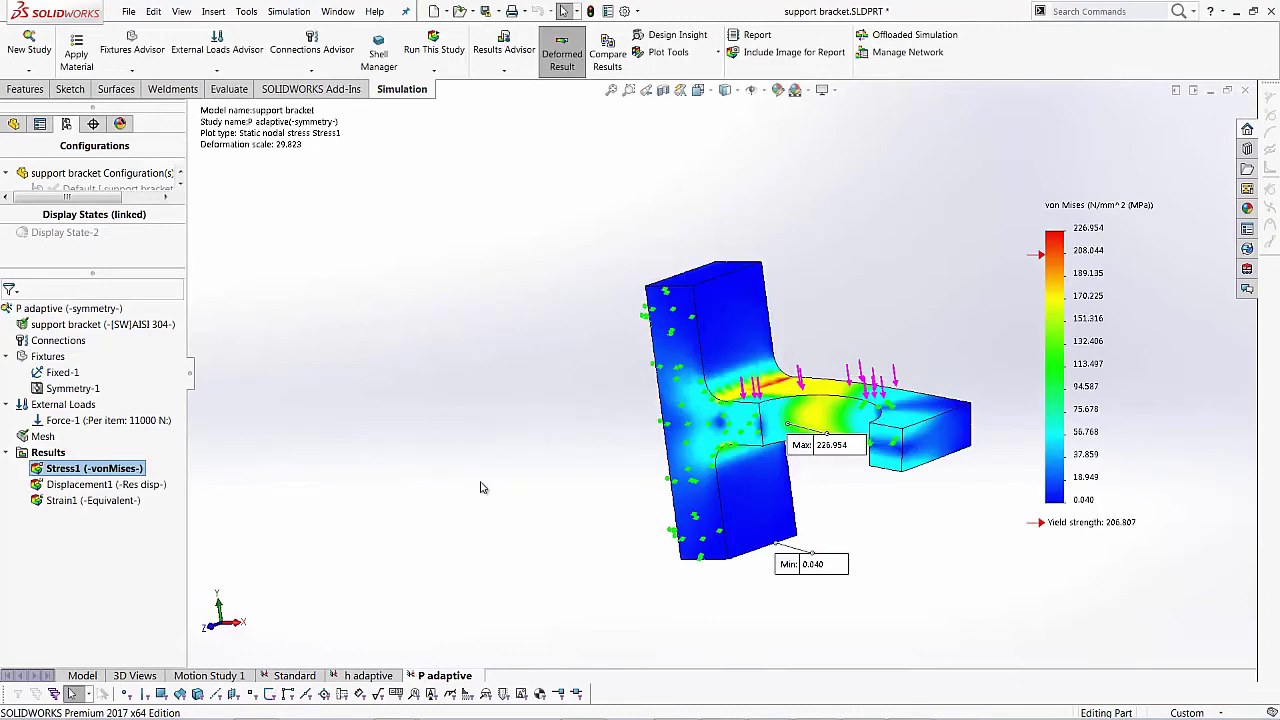
{"action": "middle_click_drag", "start_coordinate": [880, 416], "coordinate": [920, 362]}
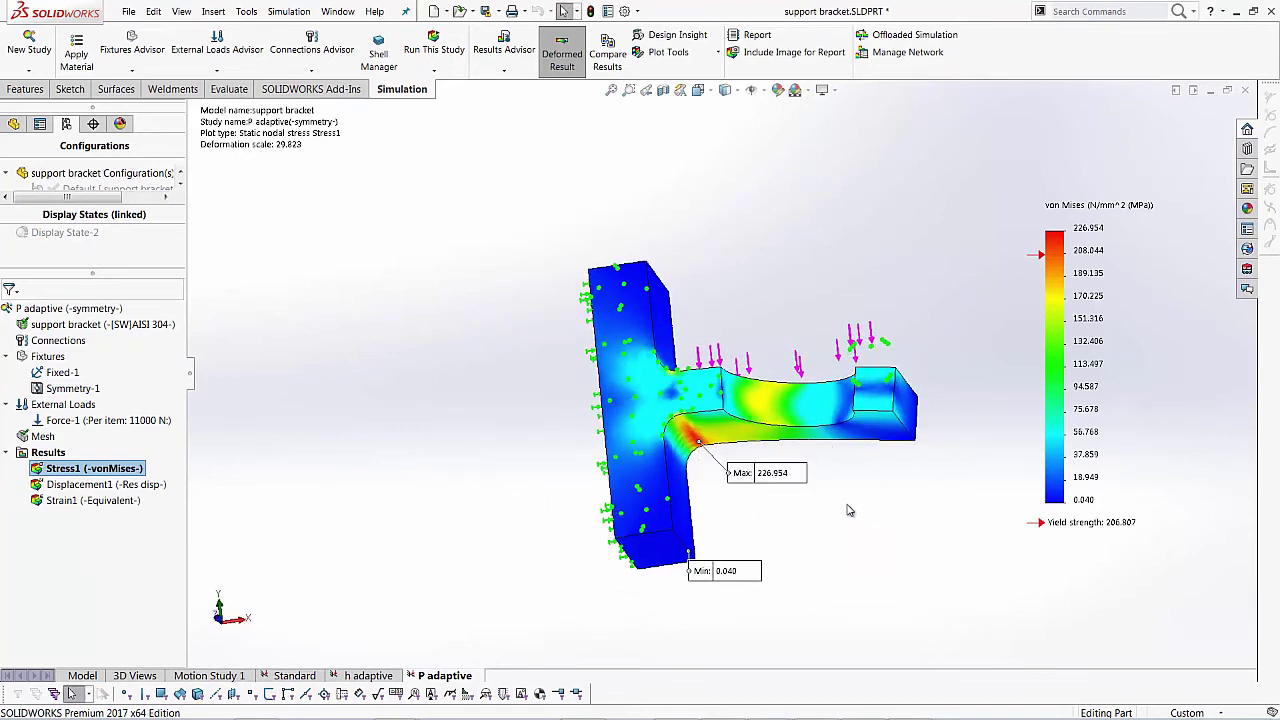
{"action": "left_click_drag", "start_coordinate": [750, 582], "coordinate": [855, 580]}
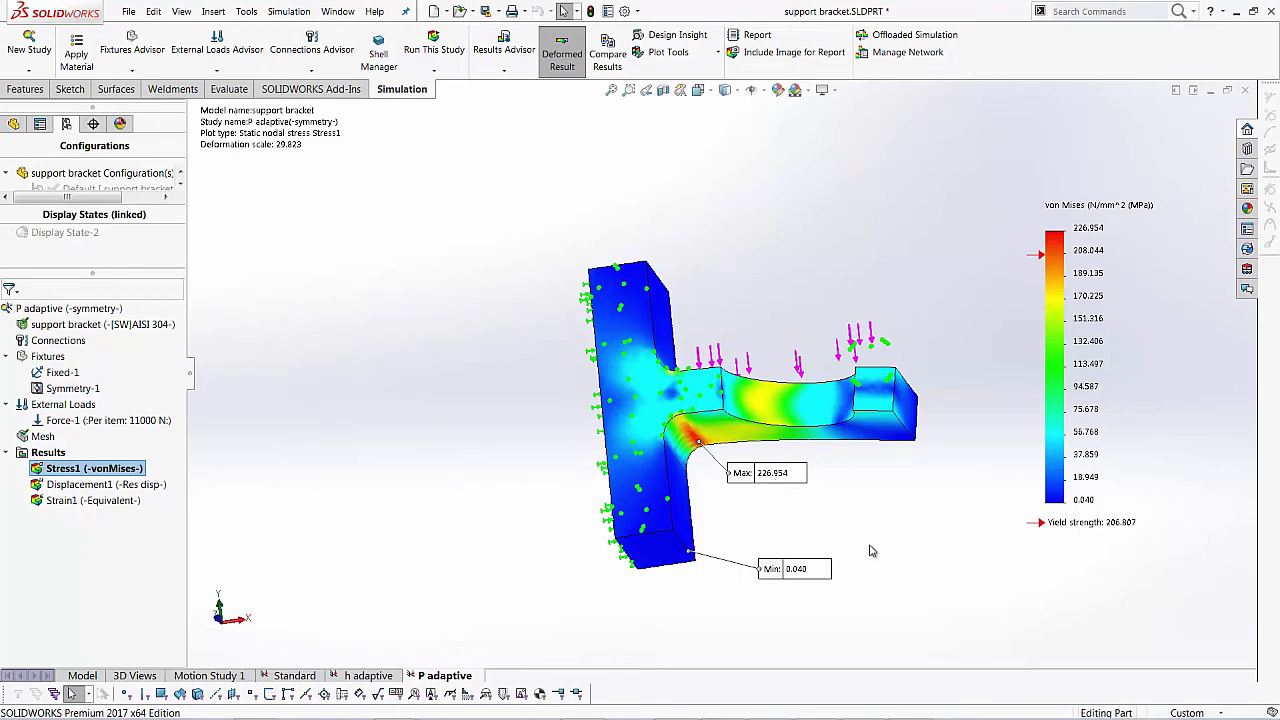
{"action": "middle_click_drag", "start_coordinate": [860, 435], "coordinate": [294, 380]}
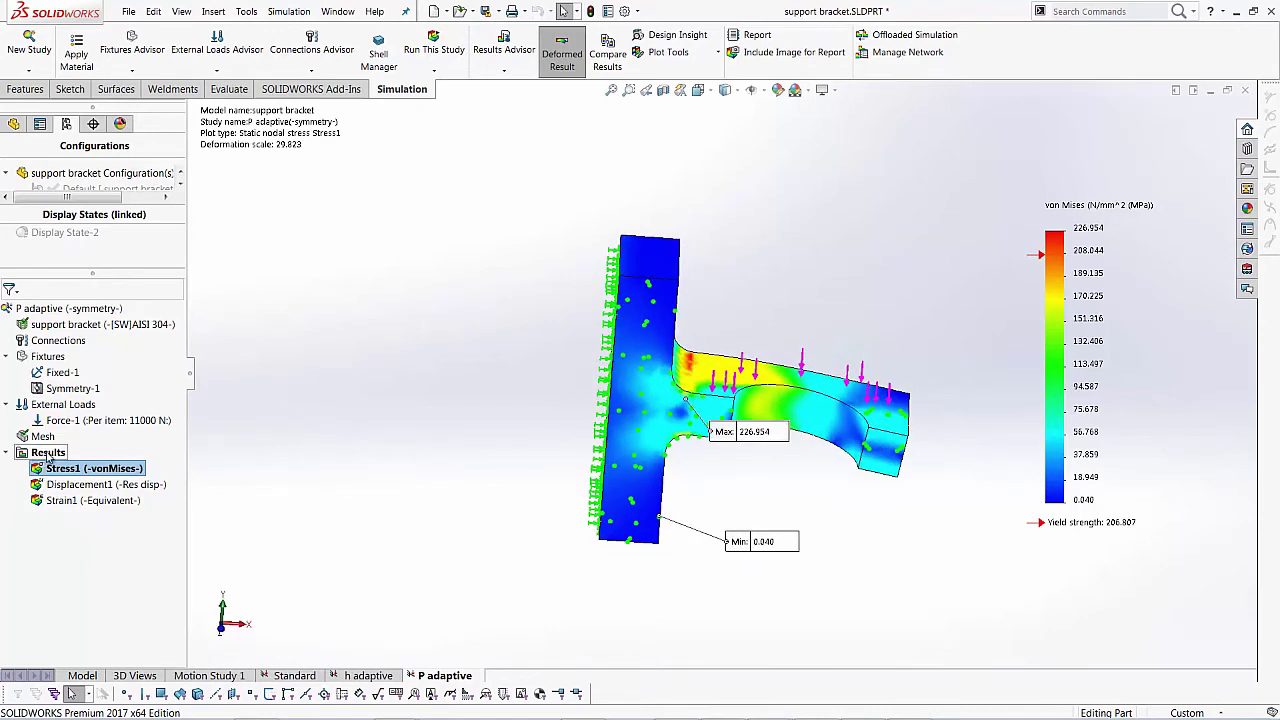
Create the p-Adaptive maximum von Mises convergence graph, rising to about 227 MPa over 3 loops
{"action": "right_click", "coordinate": [48, 456]}
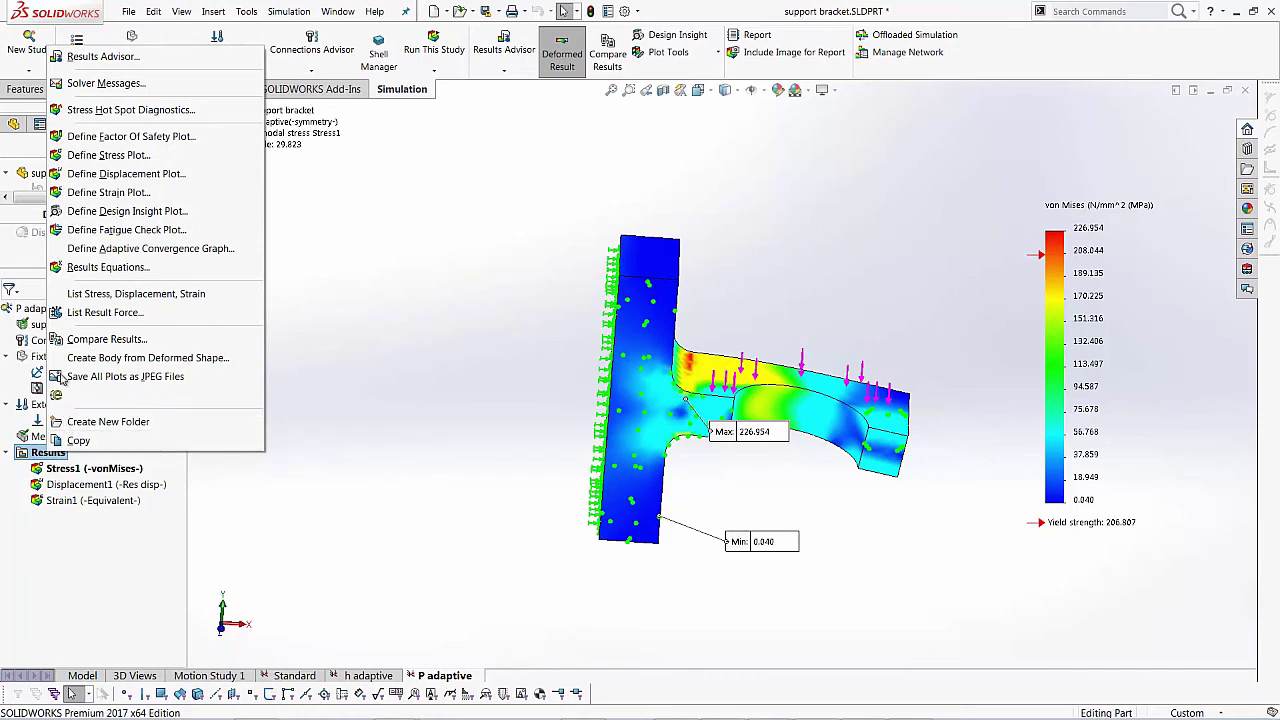
{"action": "left_click", "coordinate": [104, 249]}
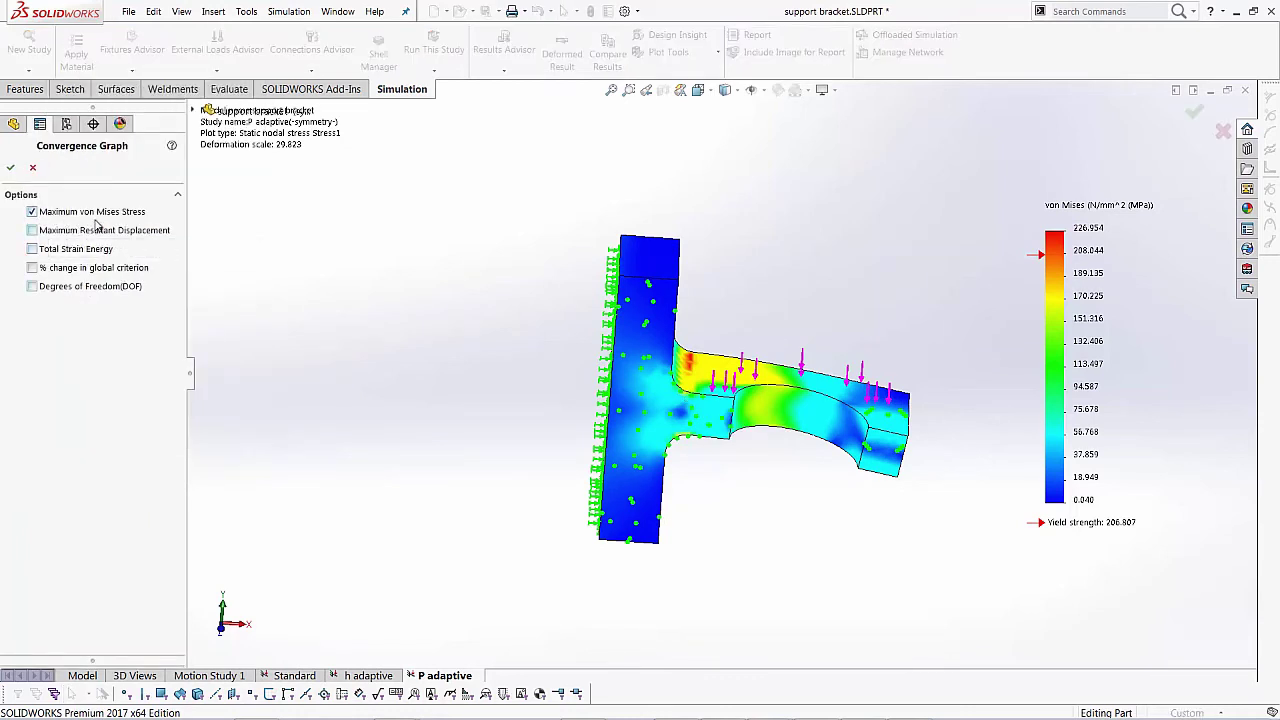
{"action": "left_click", "coordinate": [10, 168]}
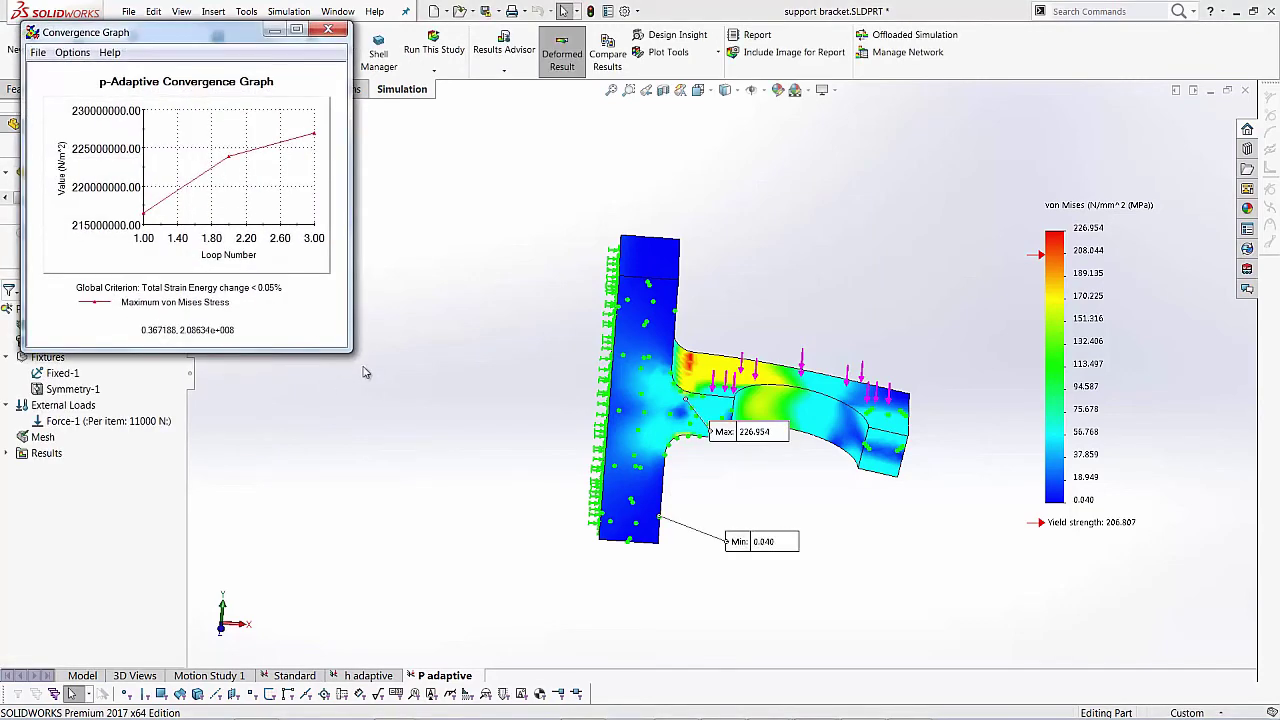
{"action": "left_click_drag", "start_coordinate": [350, 351], "coordinate": [927, 591]}
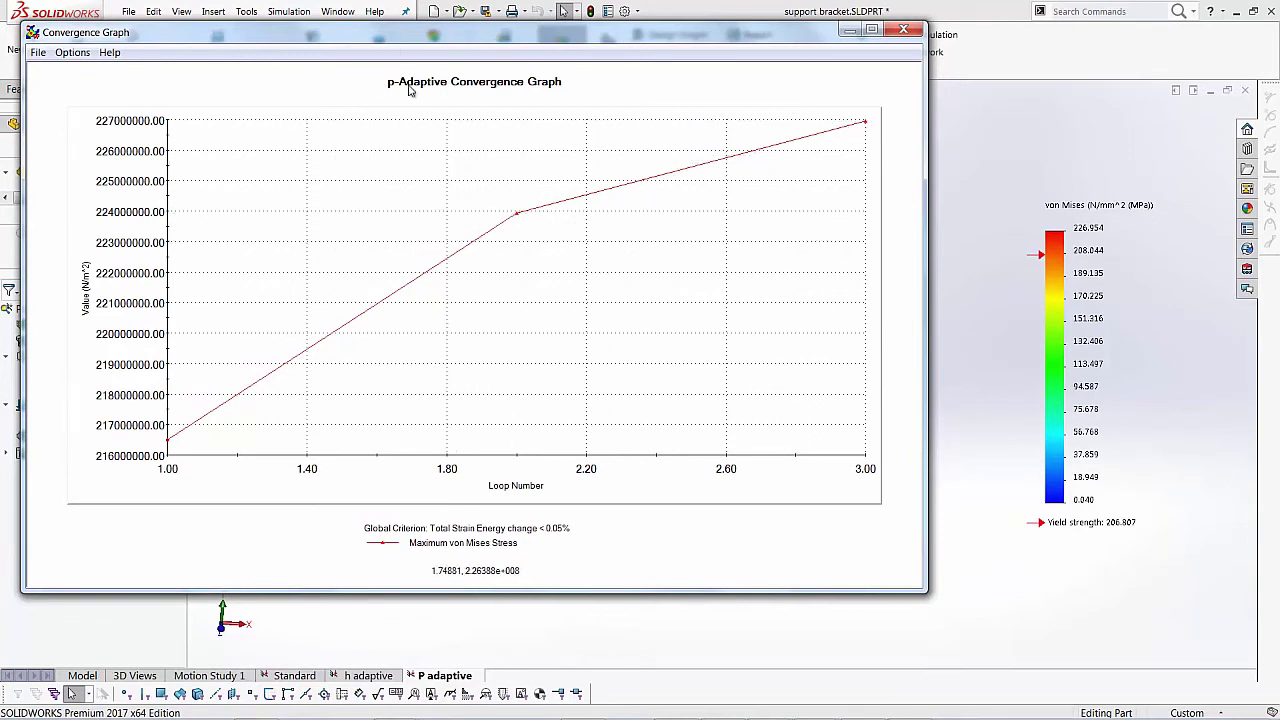
{"action": "left_click", "coordinate": [905, 30]}
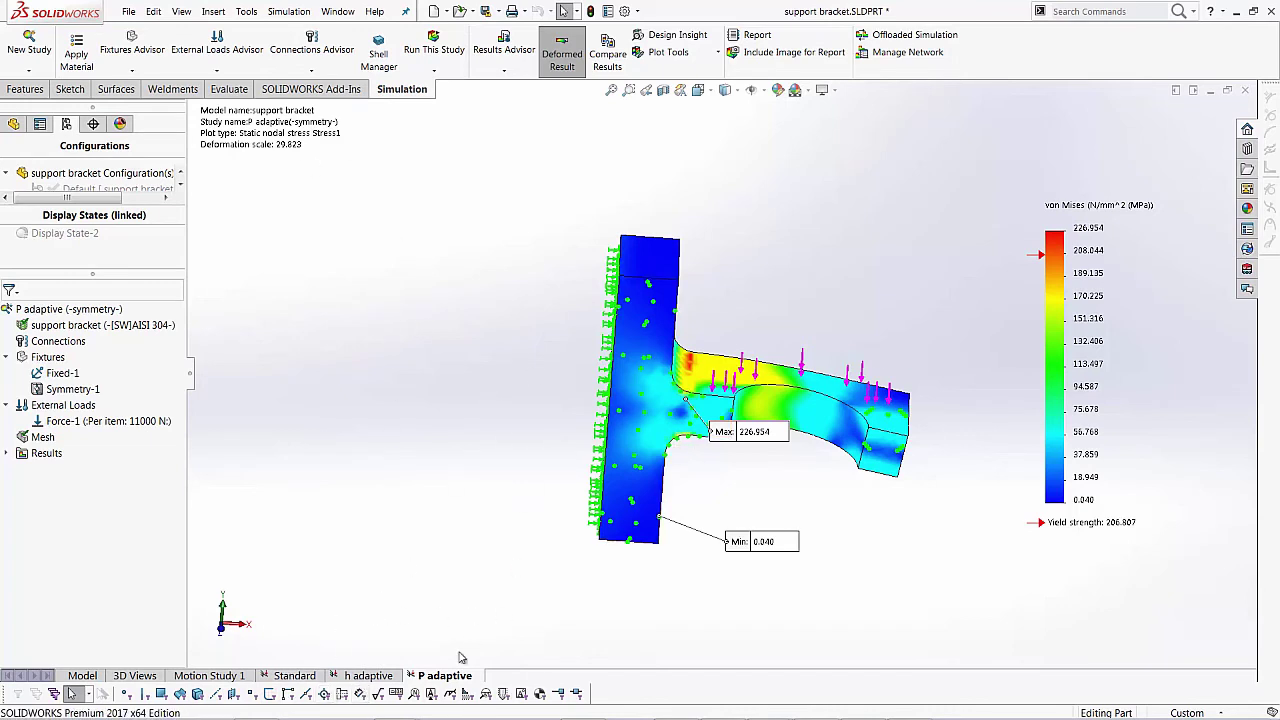
Display the mesh on the bracket for the h adaptive study
{"action": "left_click", "coordinate": [369, 676]}
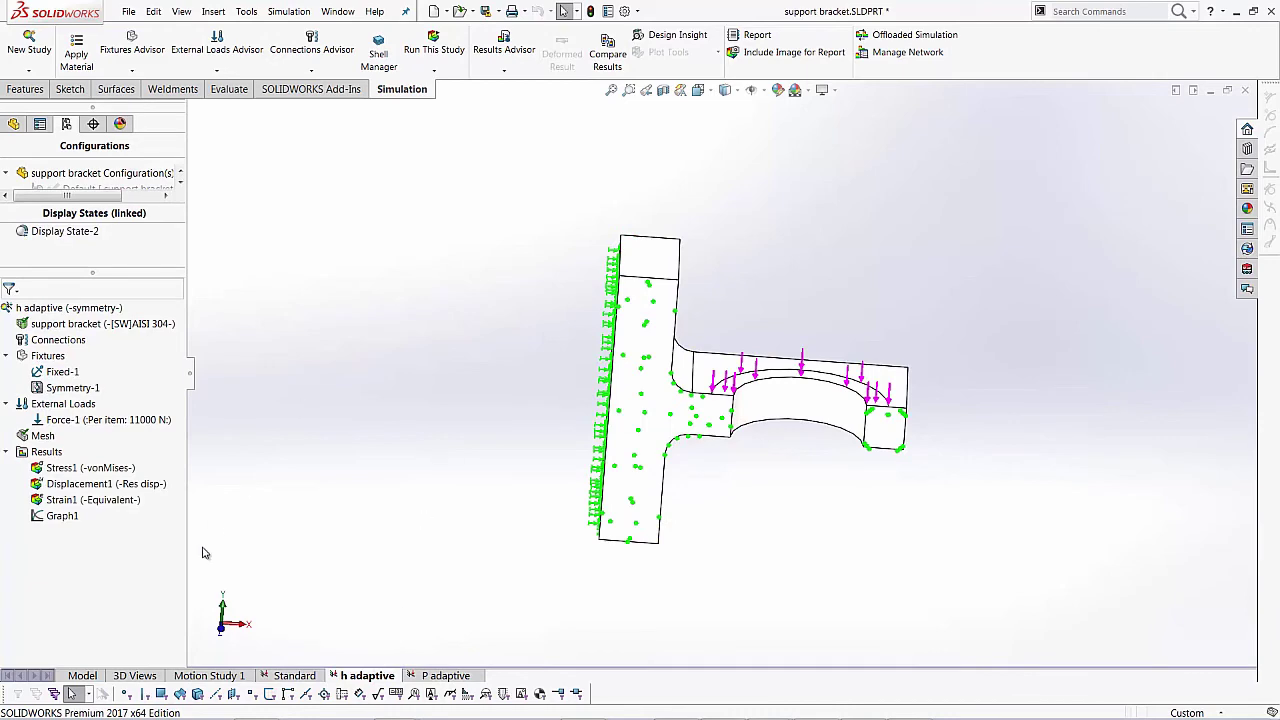
{"action": "middle_click_drag", "start_coordinate": [841, 259], "coordinate": [778, 355]}
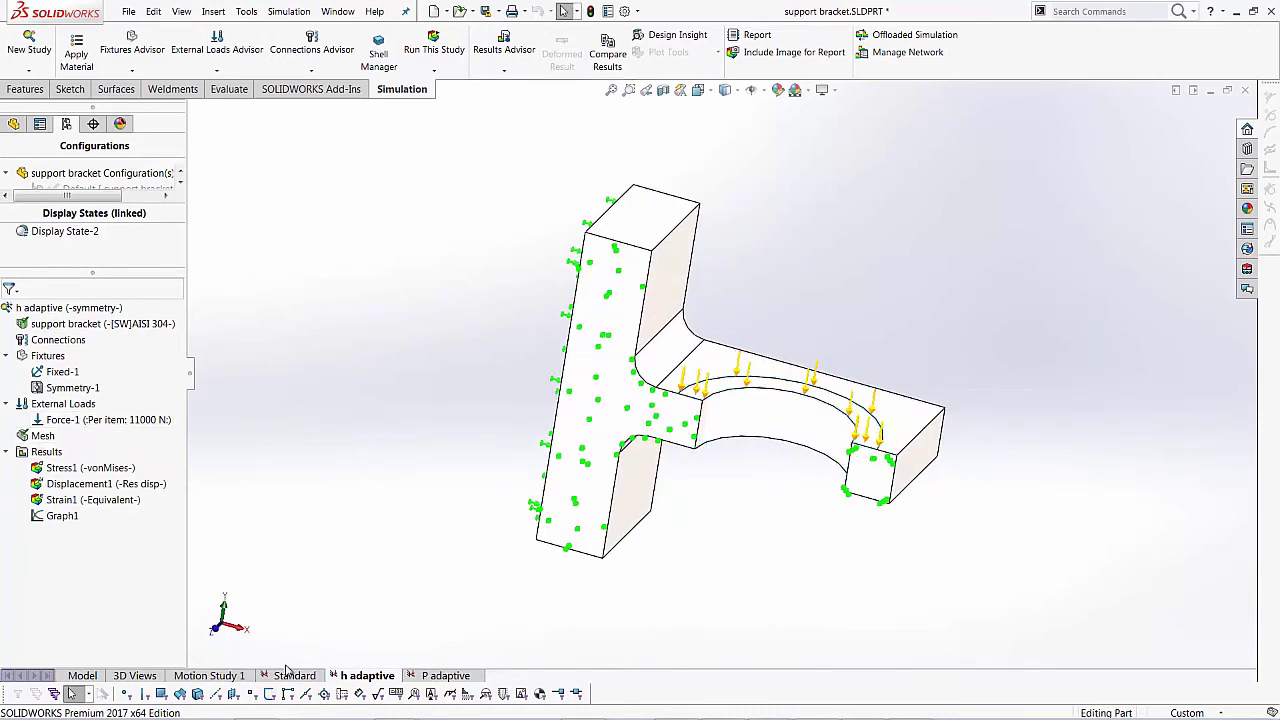
{"action": "right_click", "coordinate": [43, 436]}
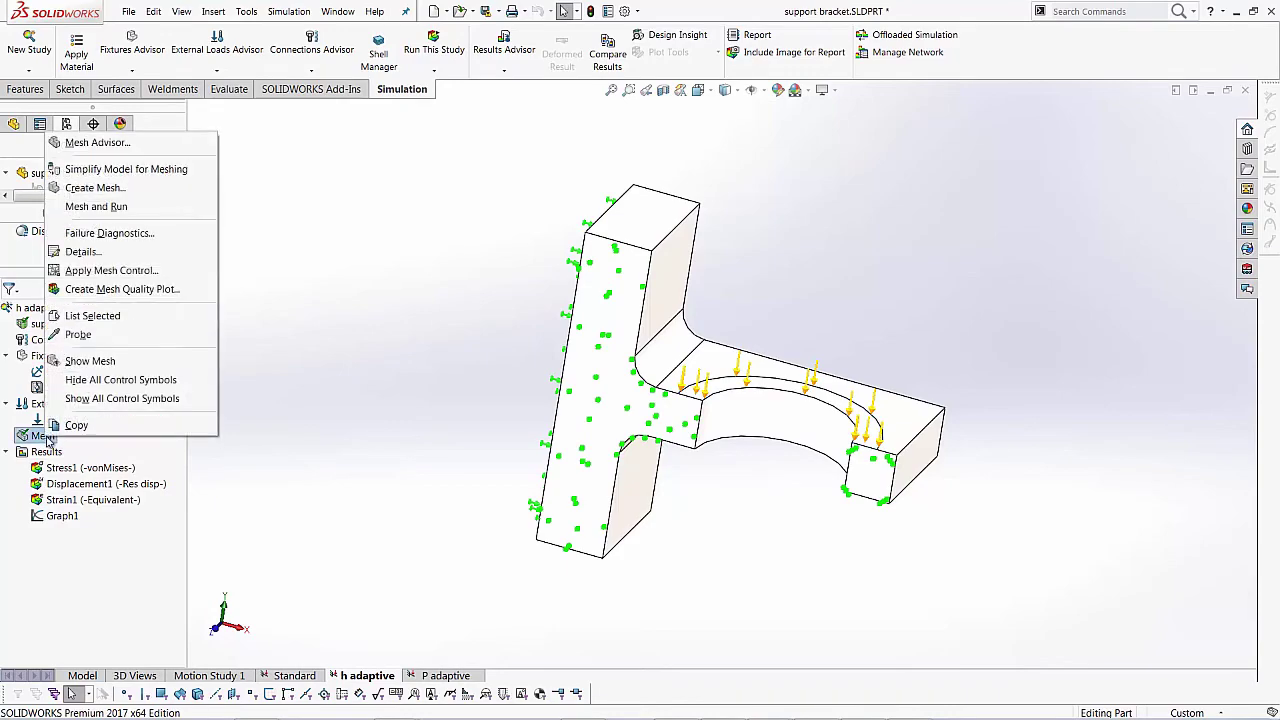
{"action": "left_click", "coordinate": [90, 361]}
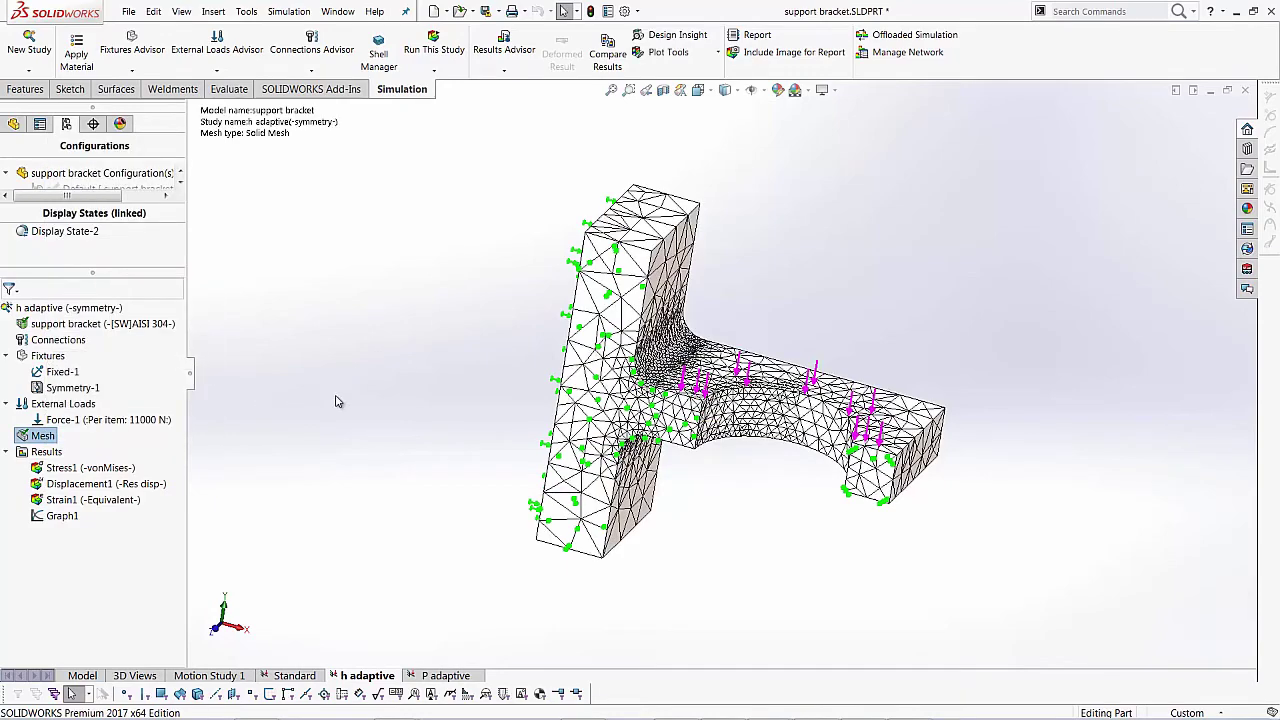
Examine the h adaptive mesh's fine element refinement at the fillet from several angles
{"action": "middle_click_drag", "start_coordinate": [708, 392], "coordinate": [795, 388]}
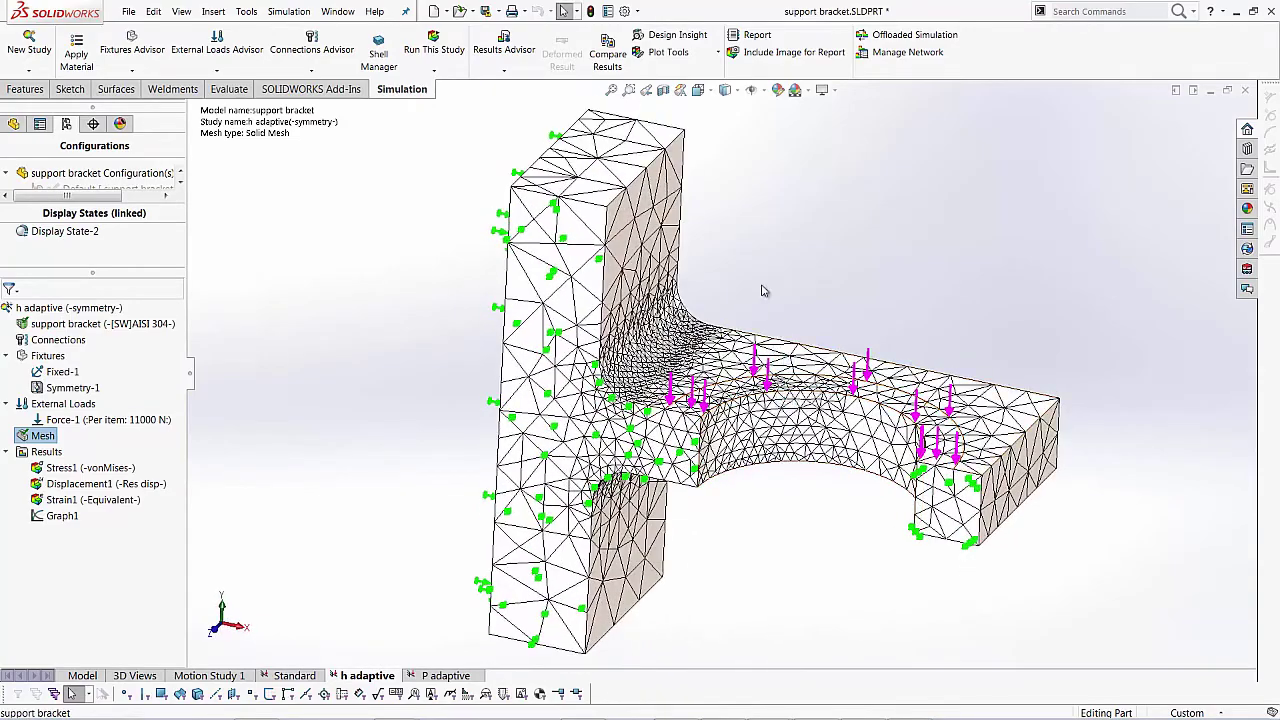
{"action": "scroll", "coordinate": [766, 290], "scroll_direction": "down", "scroll_amount": 3}
{"action": "middle_click_drag", "start_coordinate": [632, 212], "coordinate": [486, 206]}
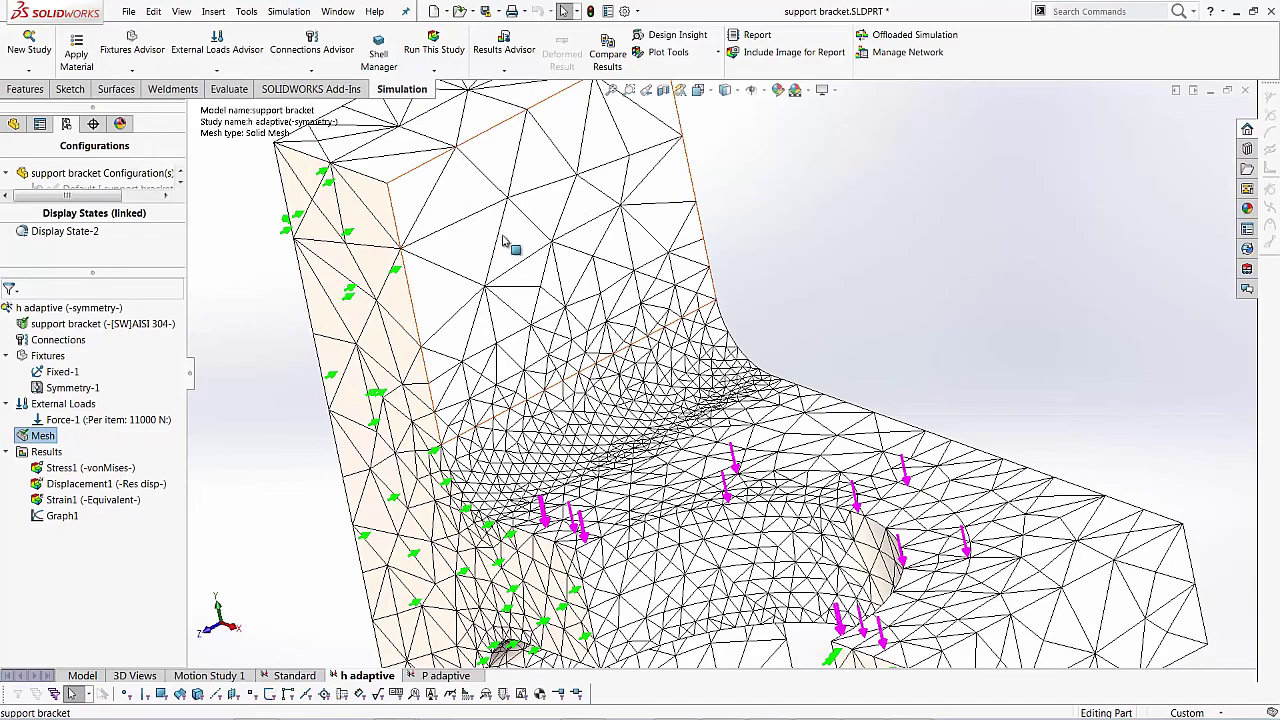
{"action": "middle_click_drag", "start_coordinate": [503, 252], "coordinate": [619, 453]}
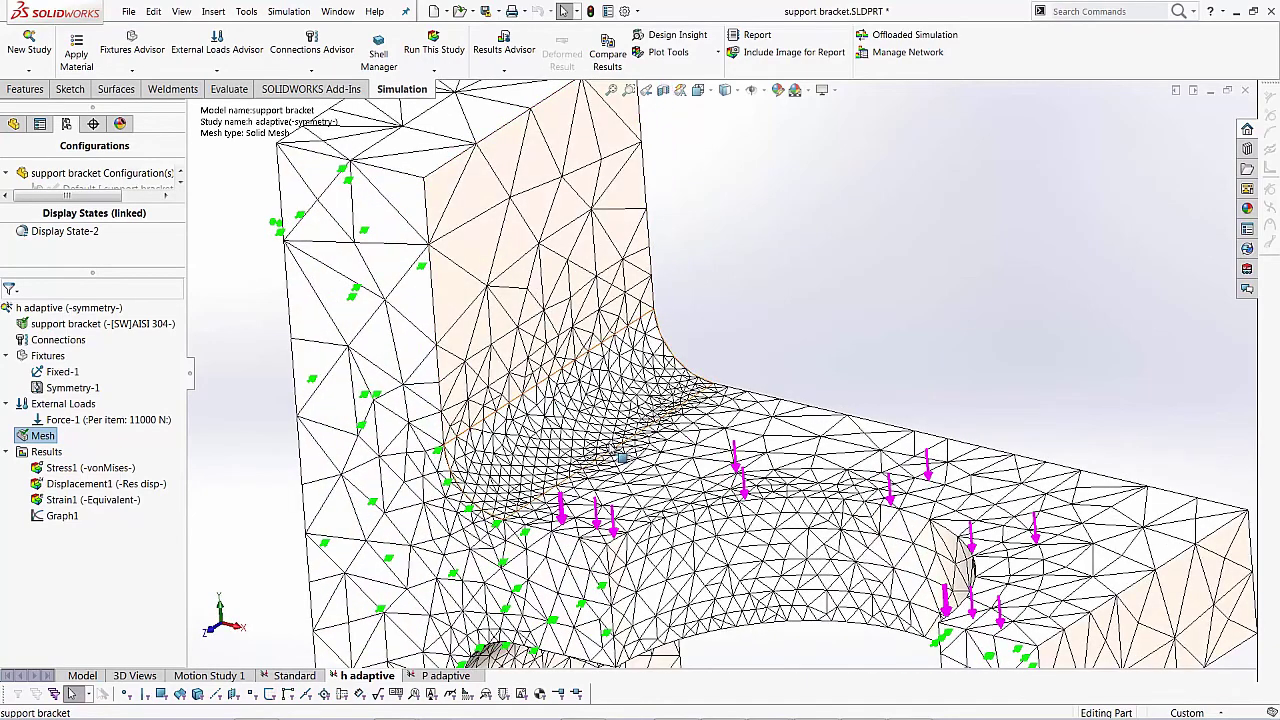
{"action": "scroll", "coordinate": [686, 380], "scroll_direction": "up", "scroll_amount": 3}
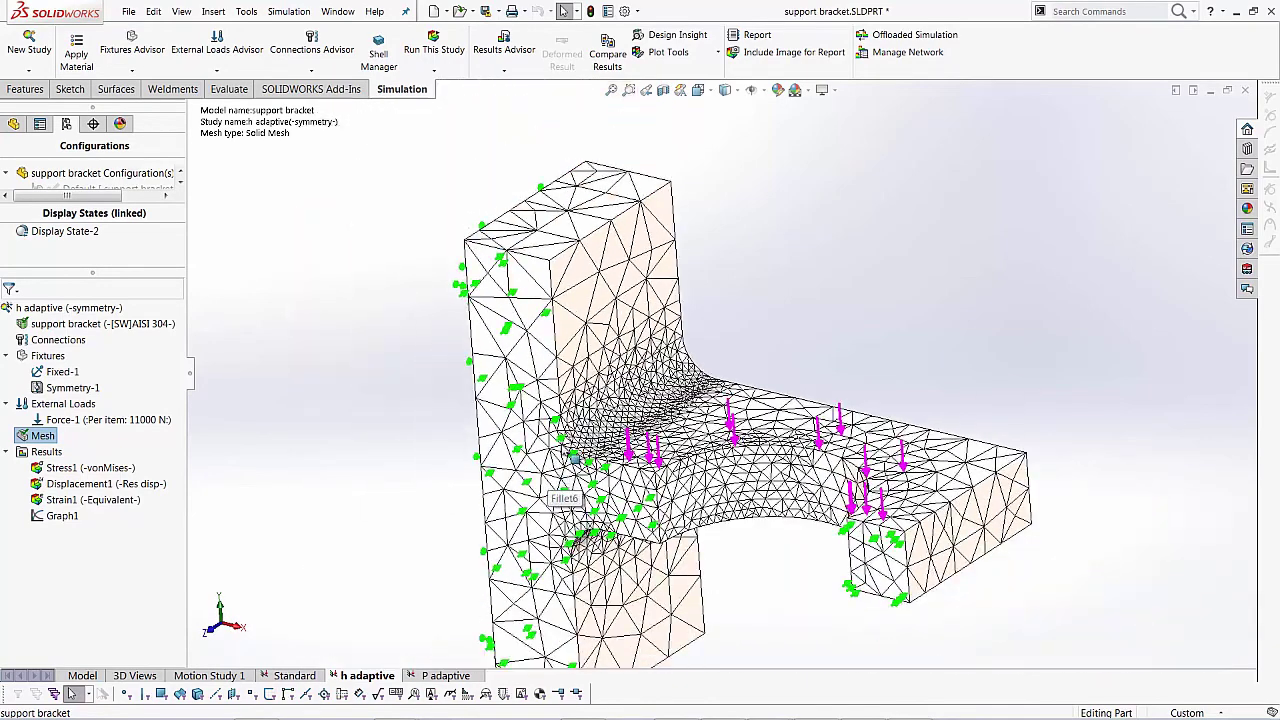
{"action": "middle_click_drag", "start_coordinate": [686, 380], "coordinate": [675, 475]}
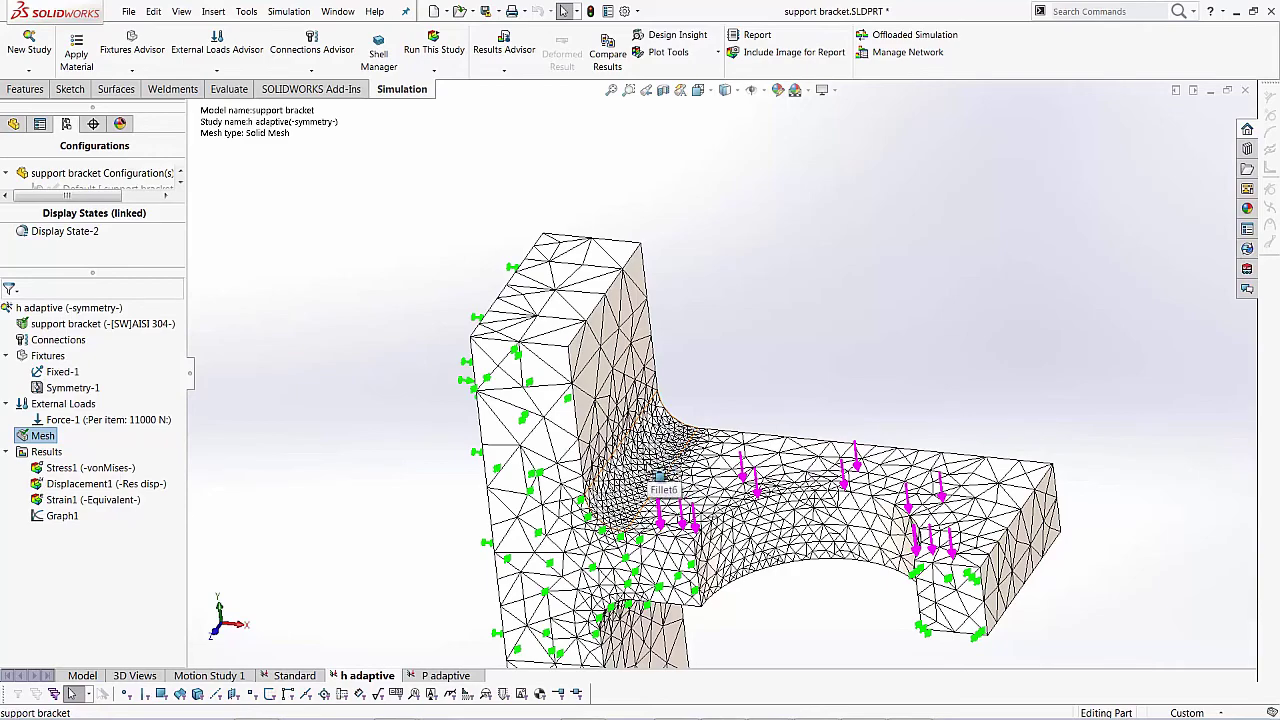
{"action": "scroll", "coordinate": [652, 468], "scroll_direction": "down", "scroll_amount": 5}
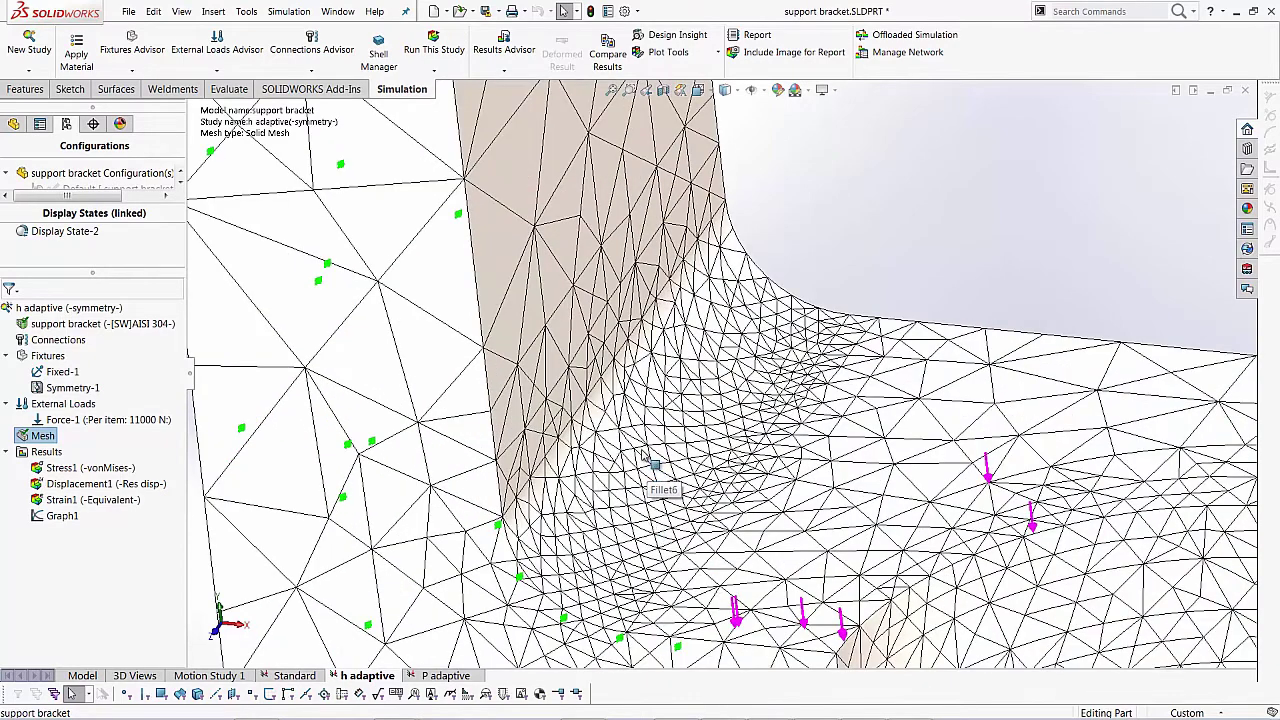
{"action": "scroll", "coordinate": [690, 448], "scroll_direction": "up", "scroll_amount": 5}
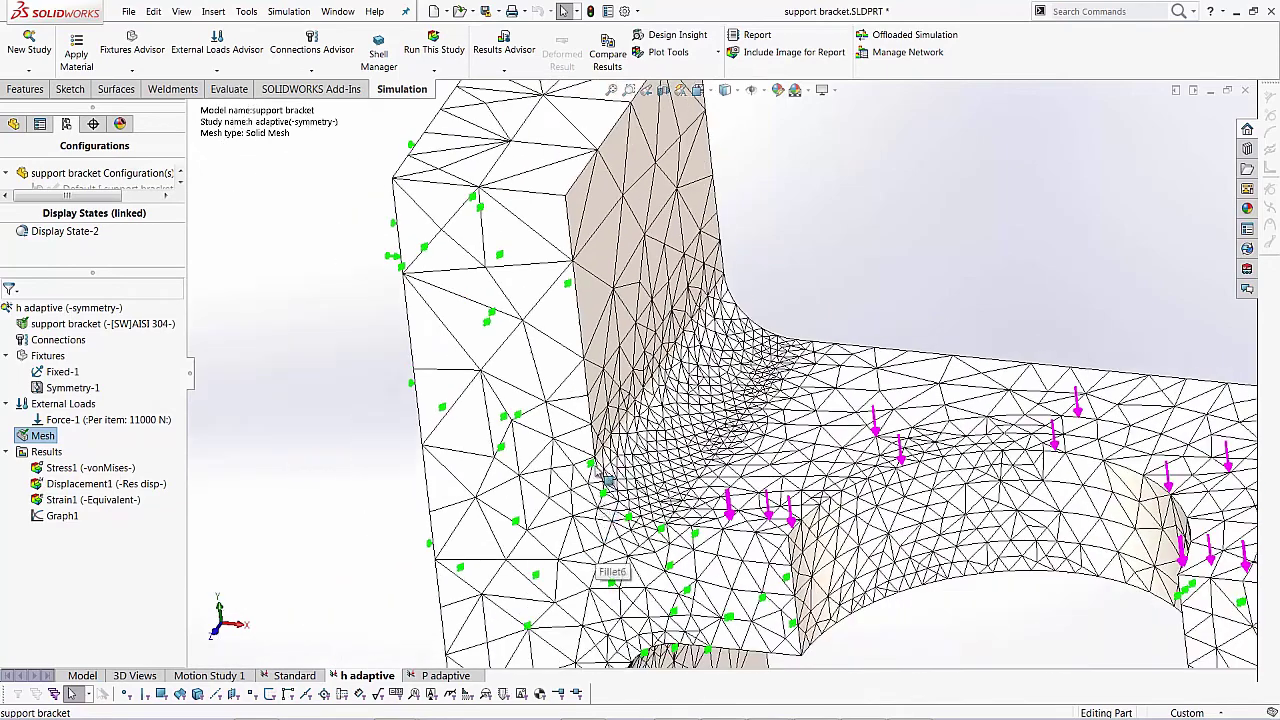
{"action": "middle_click_drag", "start_coordinate": [596, 276], "coordinate": [697, 258]}
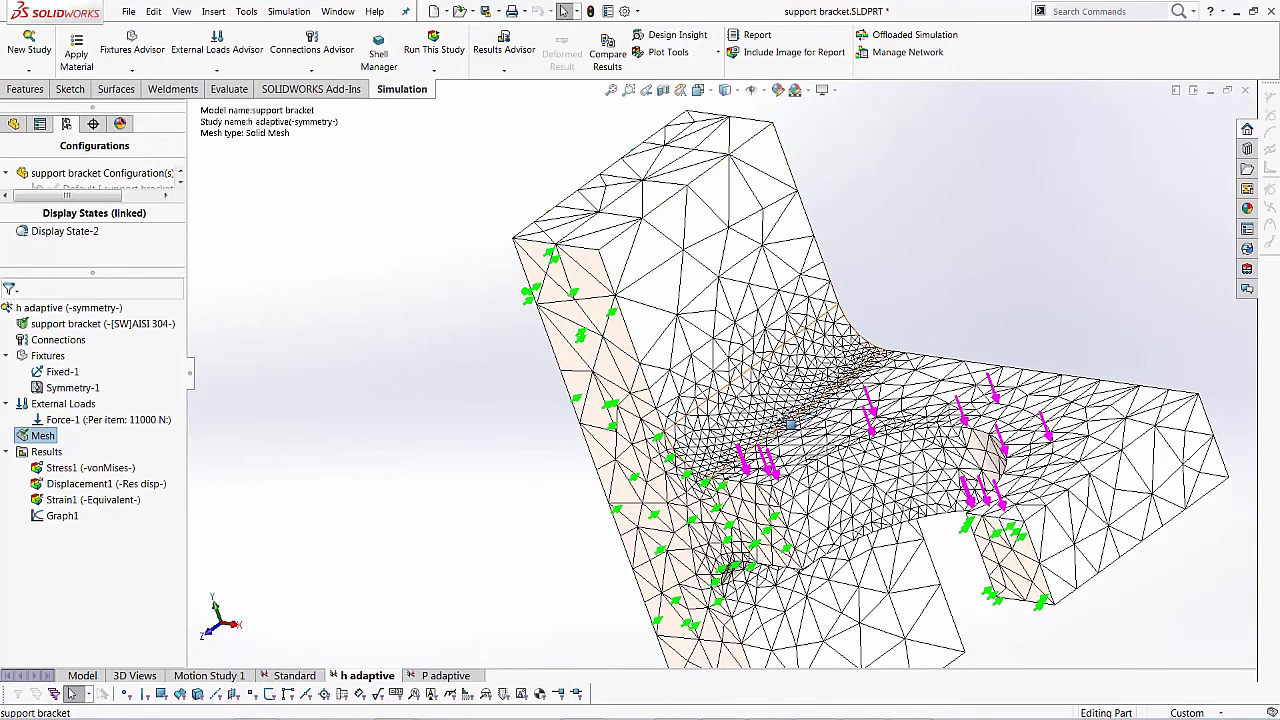
{"action": "key", "text": "z"}
{"action": "mouse_move", "coordinate": [604, 495]}
{"action": "middle_mouse_down"}
{"action": "mouse_move", "coordinate": [914, 363]}
{"action": "mouse_move", "coordinate": [760, 440]}
{"action": "mouse_move", "coordinate": [717, 447]}
{"action": "middle_mouse_up"}
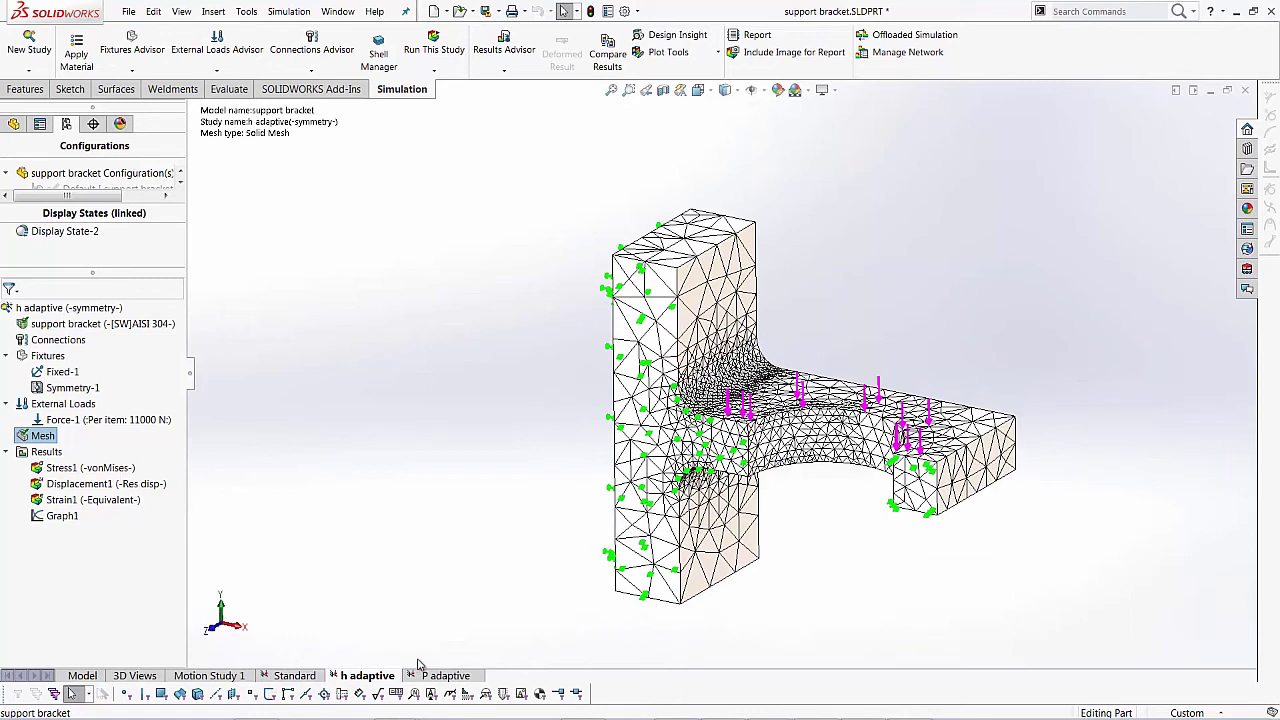
Show the P adaptive study's mesh and zoom in on its uniformly coarse elements at the fillet
{"action": "left_click", "coordinate": [445, 676]}
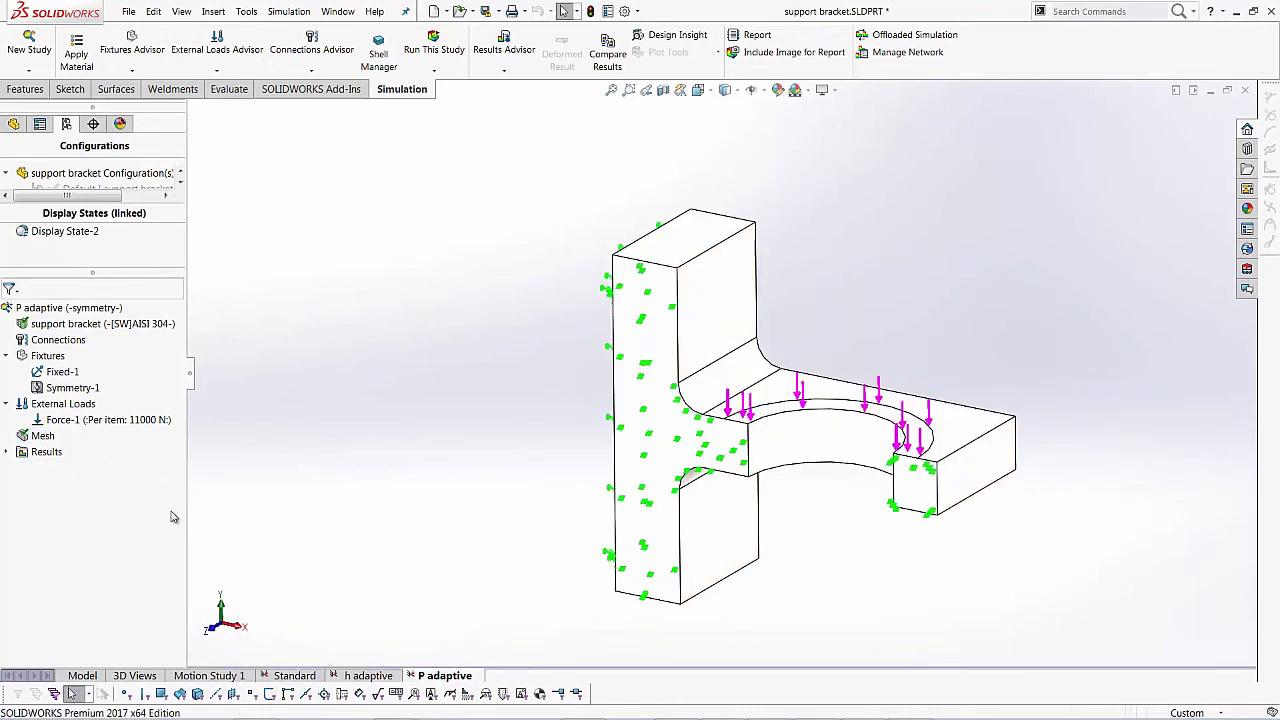
{"action": "right_click", "coordinate": [42, 436]}
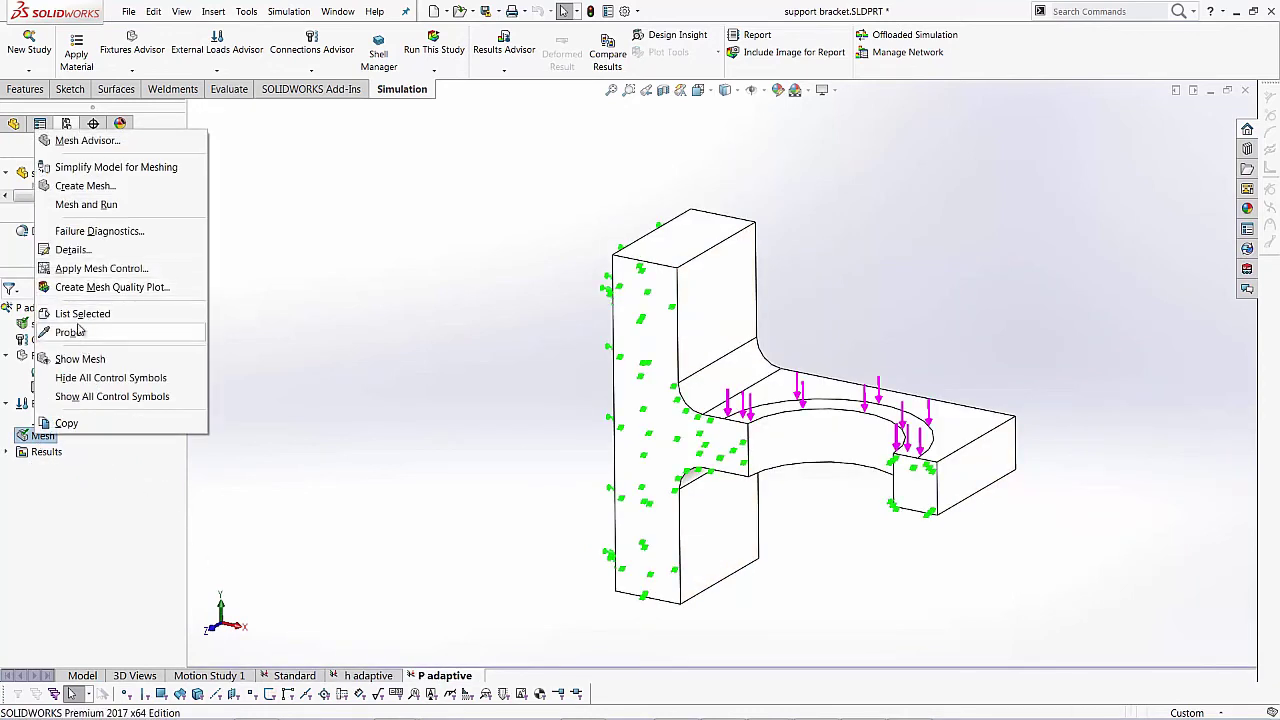
{"action": "left_click", "coordinate": [80, 358]}
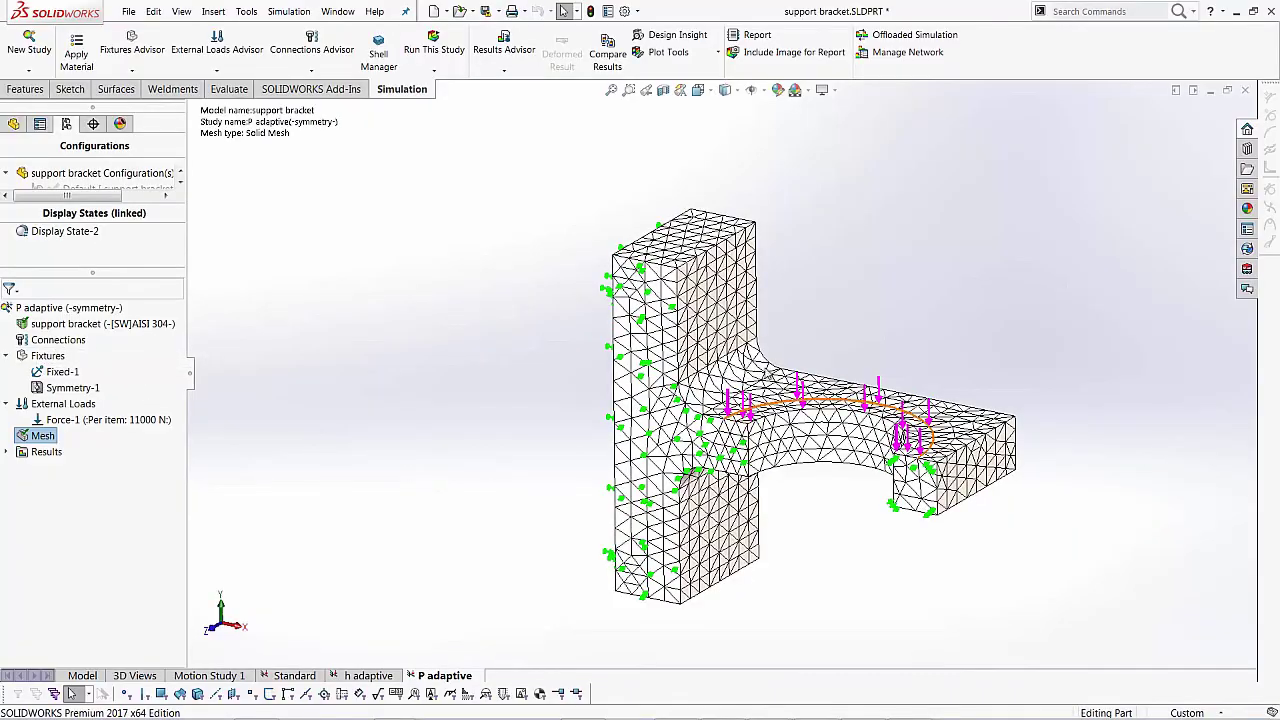
{"action": "scroll", "coordinate": [810, 395], "scroll_direction": "up", "scroll_amount": 5}
{"action": "mouse_move", "coordinate": [810, 395]}
{"action": "middle_mouse_down"}
{"action": "mouse_move", "coordinate": [790, 400]}
{"action": "mouse_move", "coordinate": [805, 403]}
{"action": "middle_mouse_up"}
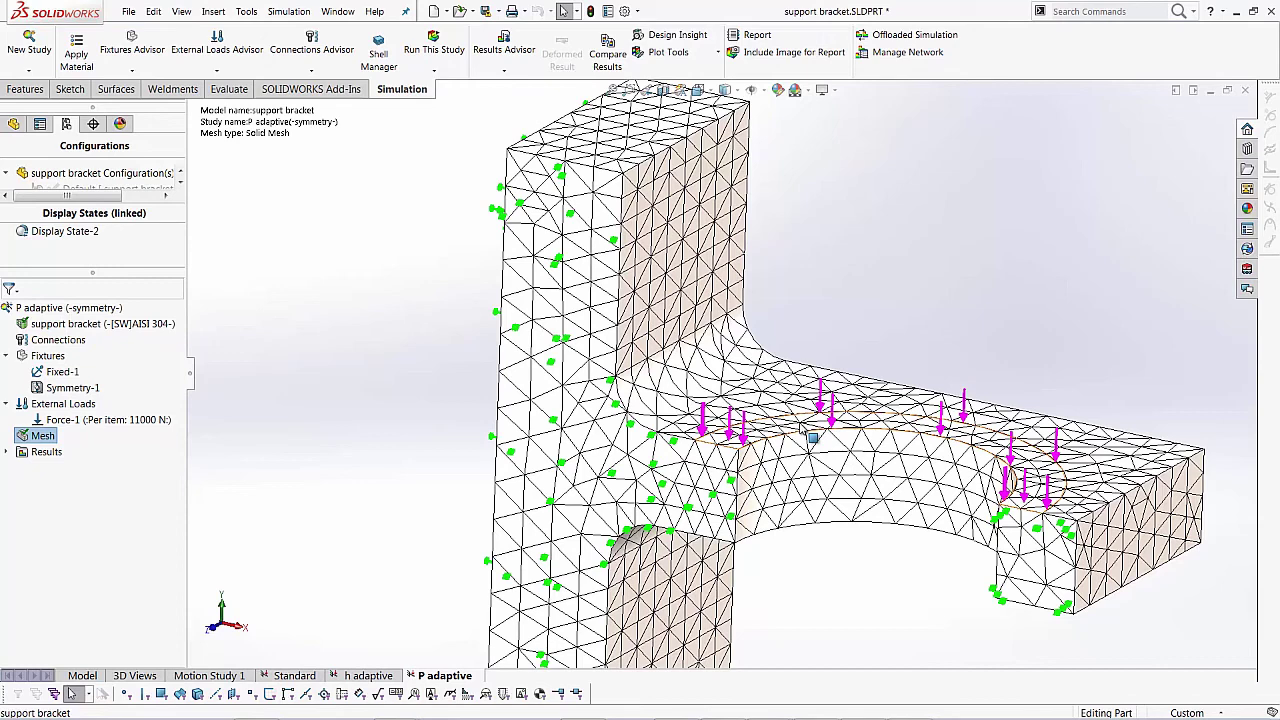
{"action": "scroll", "coordinate": [811, 437], "scroll_direction": "down", "scroll_amount": 5}
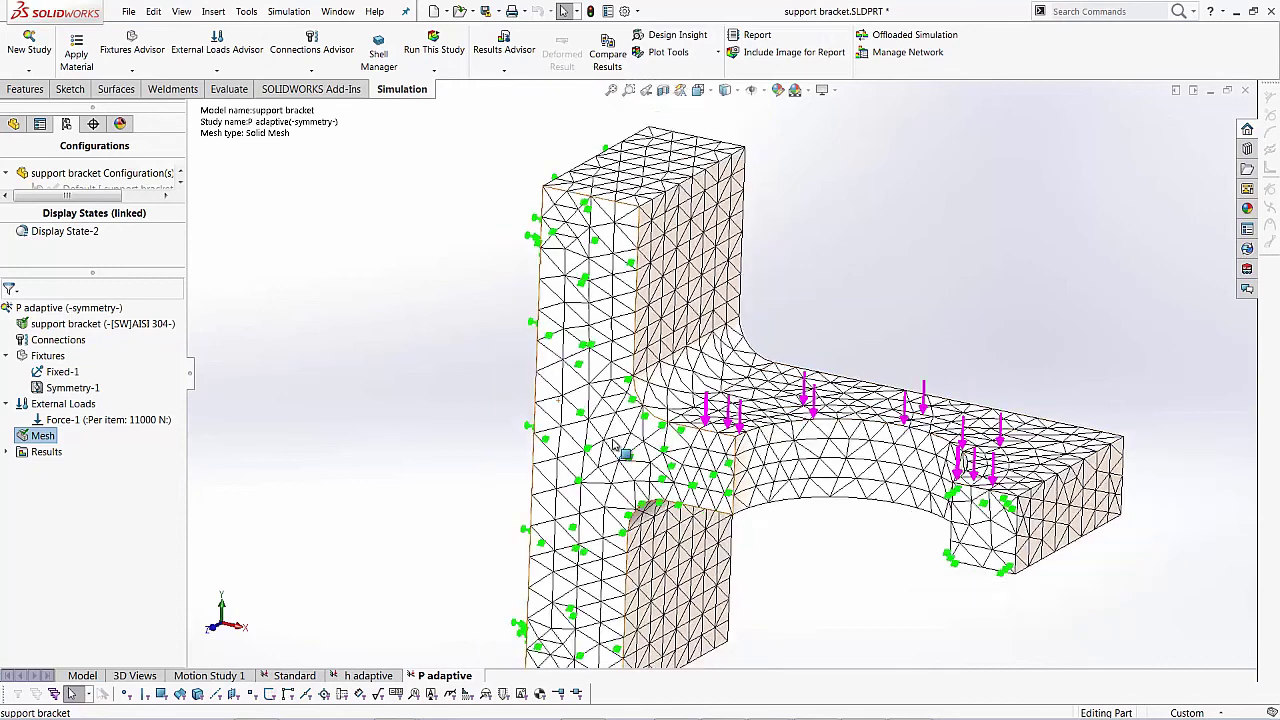
{"action": "scroll", "coordinate": [560, 480], "scroll_direction": "down", "scroll_amount": 2}
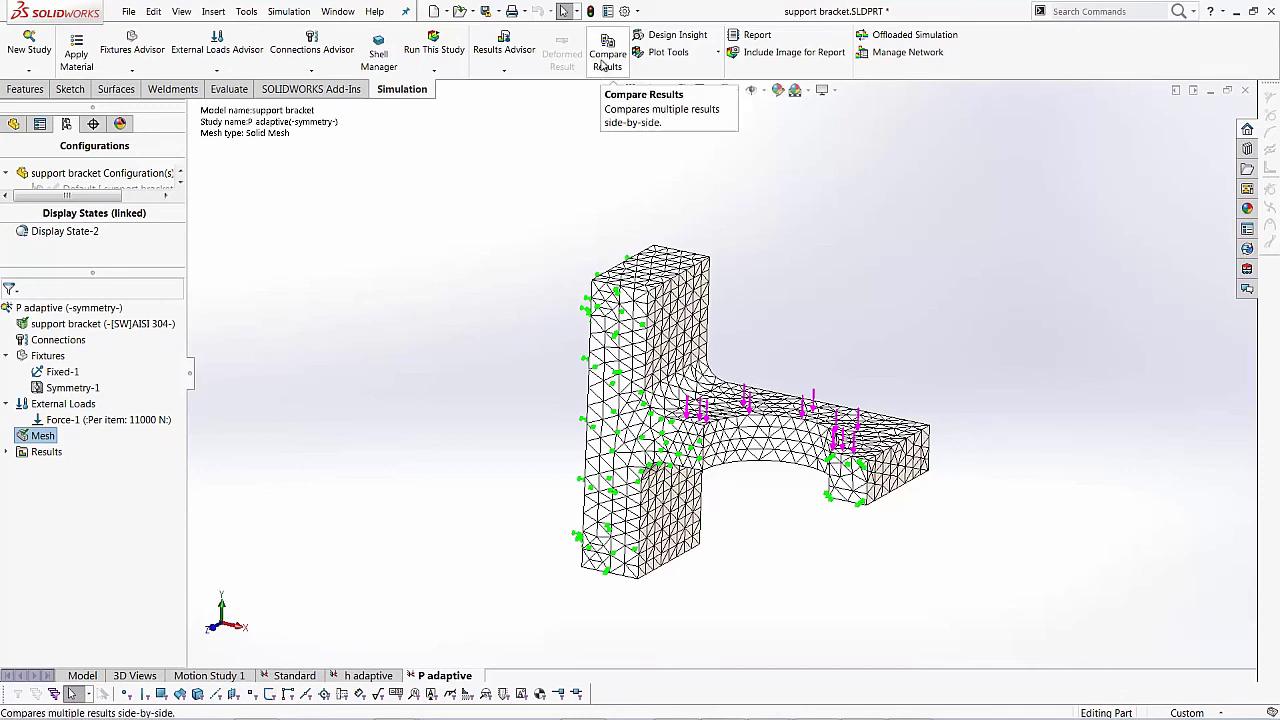
Compare the Stress1 von Mises plots from the Standard, h adaptive and P adaptive studies side by side
{"action": "left_click", "coordinate": [606, 55]}
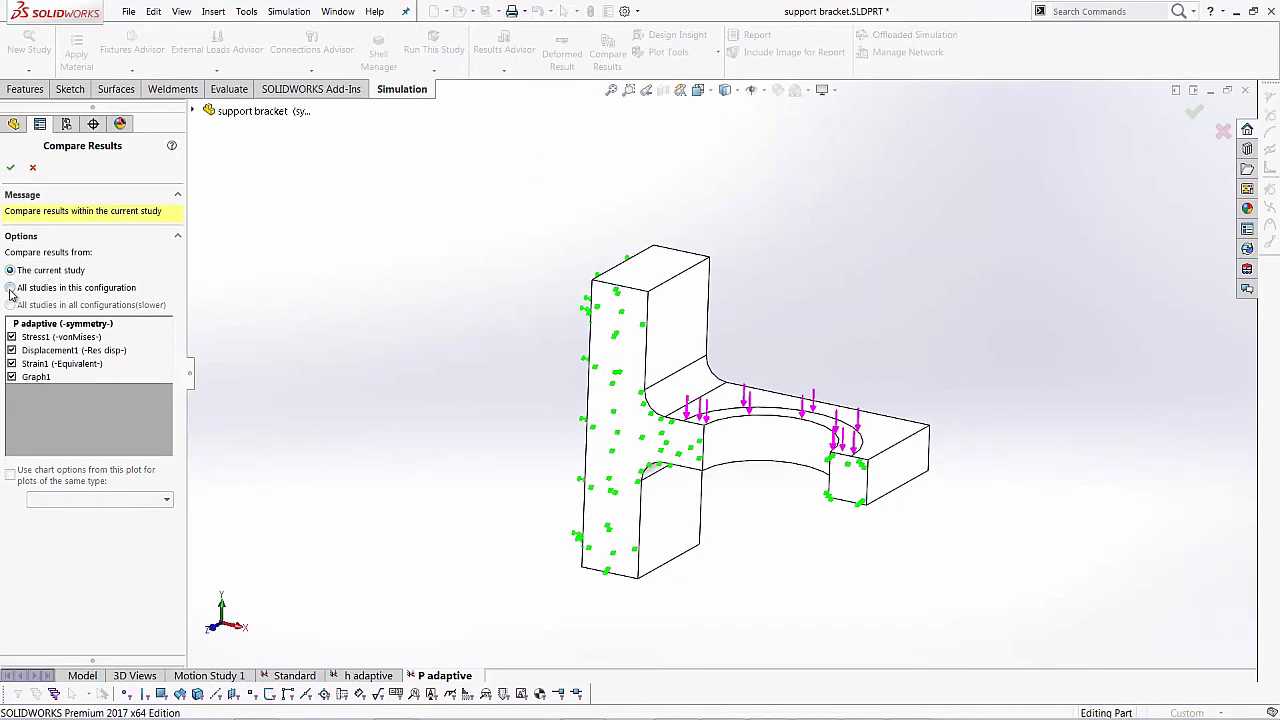
{"action": "left_click", "coordinate": [11, 289]}
{"action": "left_click_drag", "start_coordinate": [190, 372], "coordinate": [352, 398]}
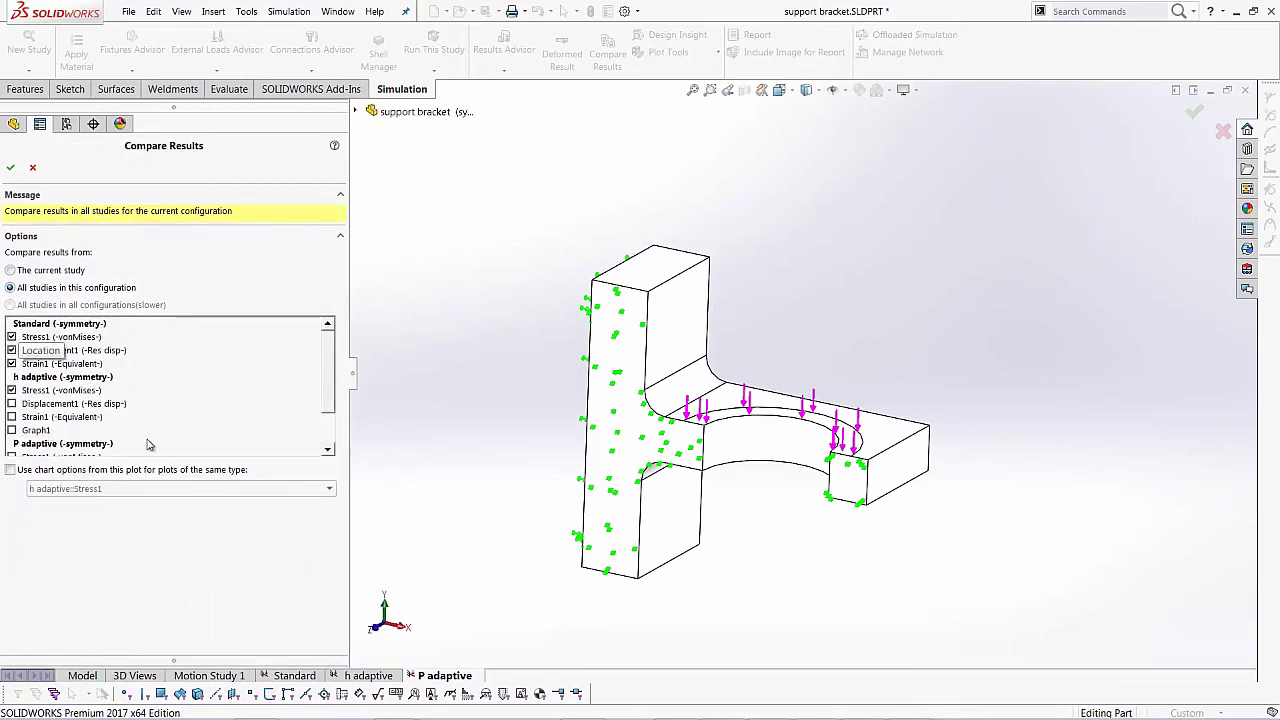
{"action": "left_click", "coordinate": [12, 350]}
{"action": "left_click", "coordinate": [12, 363]}
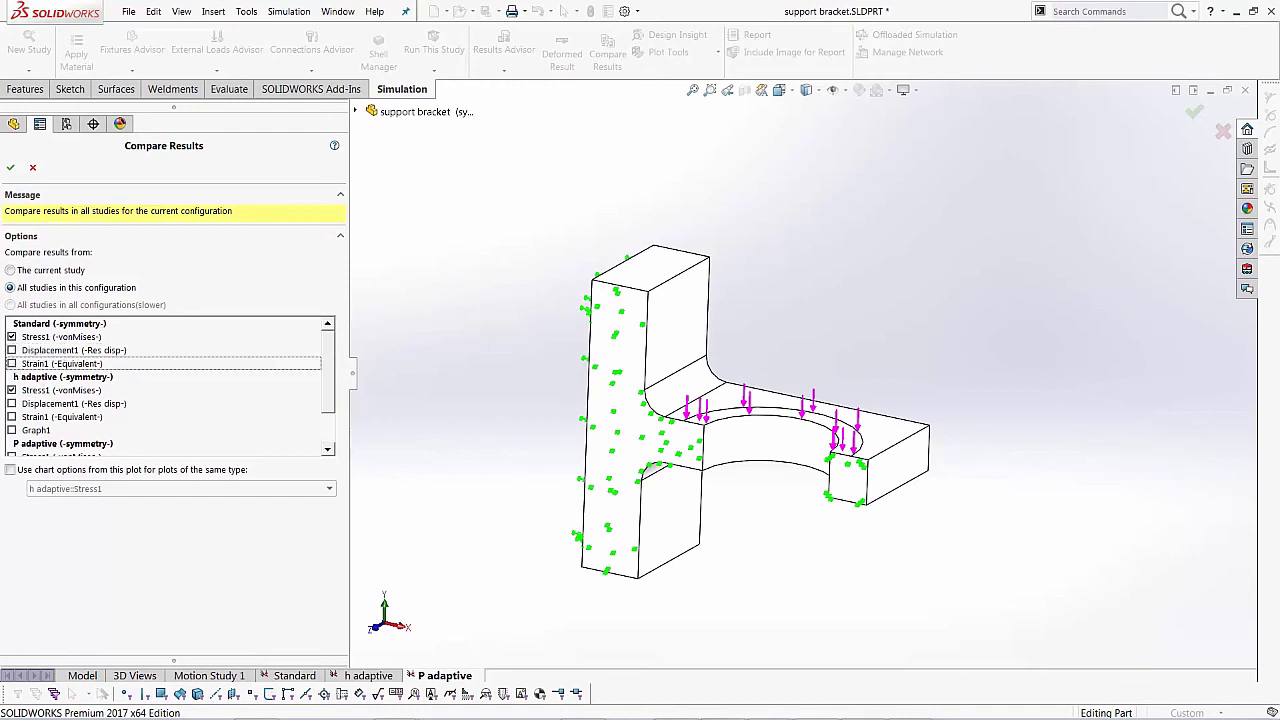
{"action": "left_click_drag", "start_coordinate": [335, 372], "coordinate": [323, 428]}
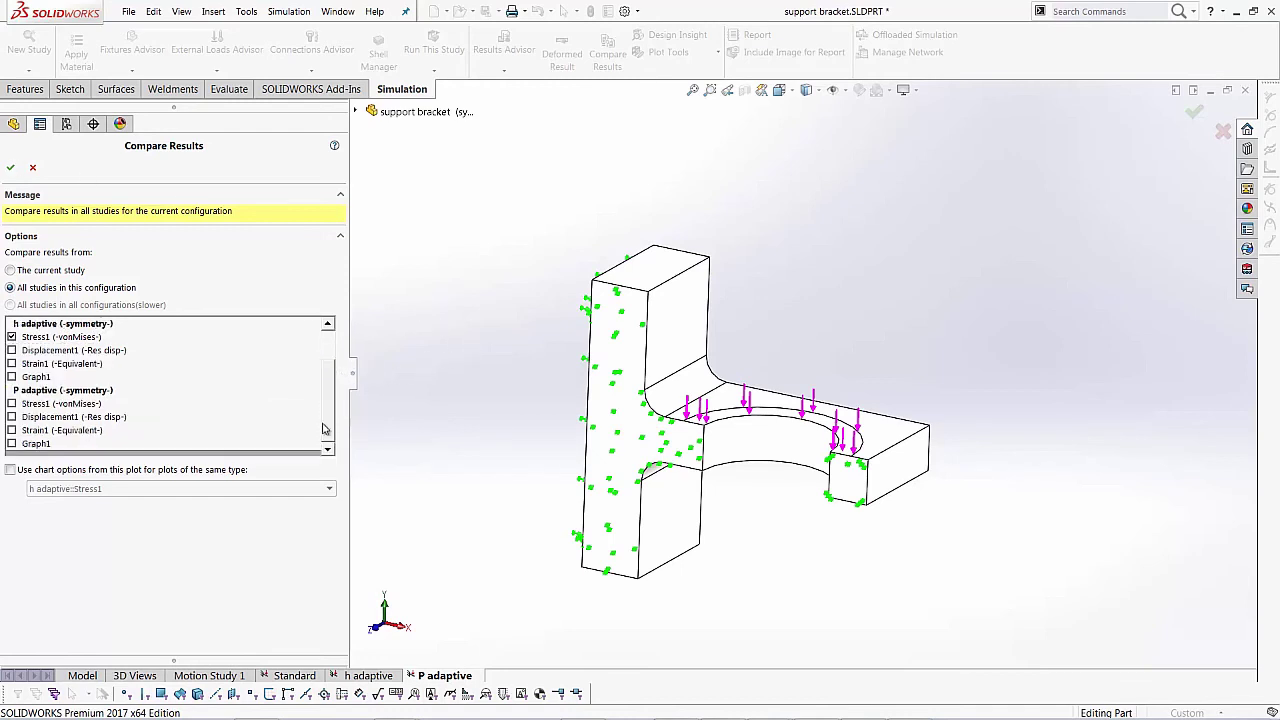
{"action": "left_click", "coordinate": [12, 404]}
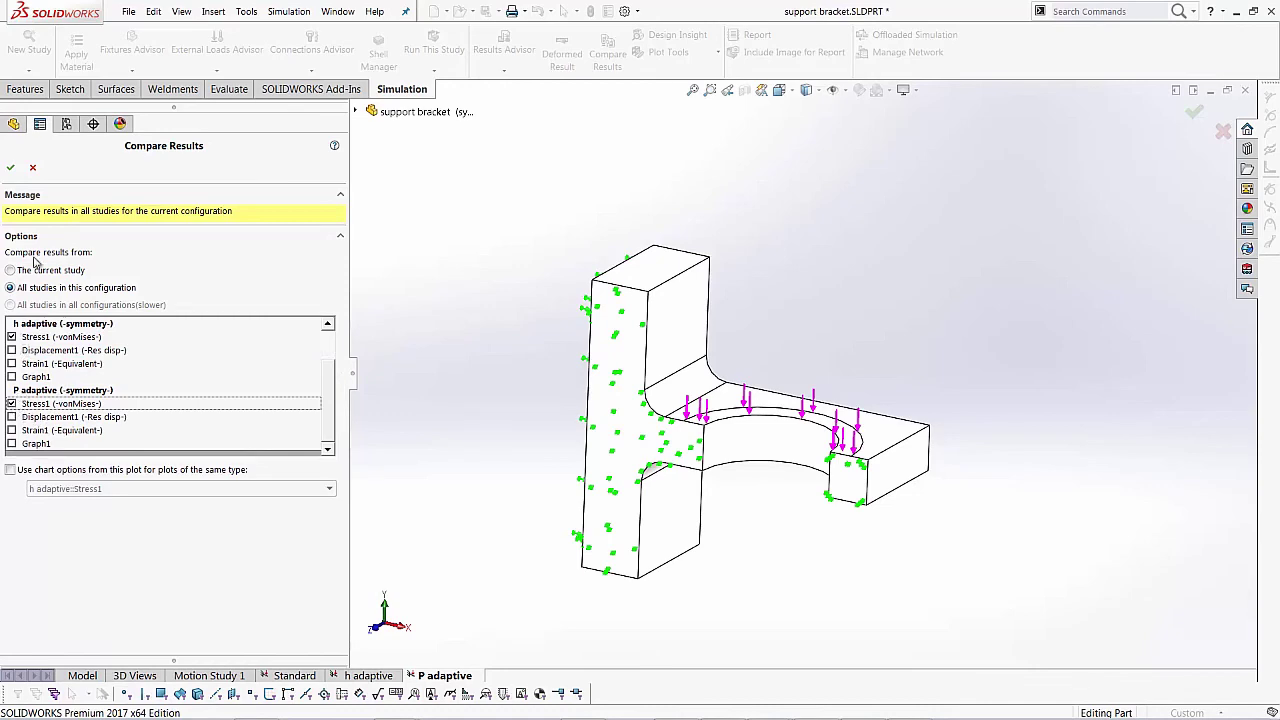
{"action": "left_click", "coordinate": [10, 167]}
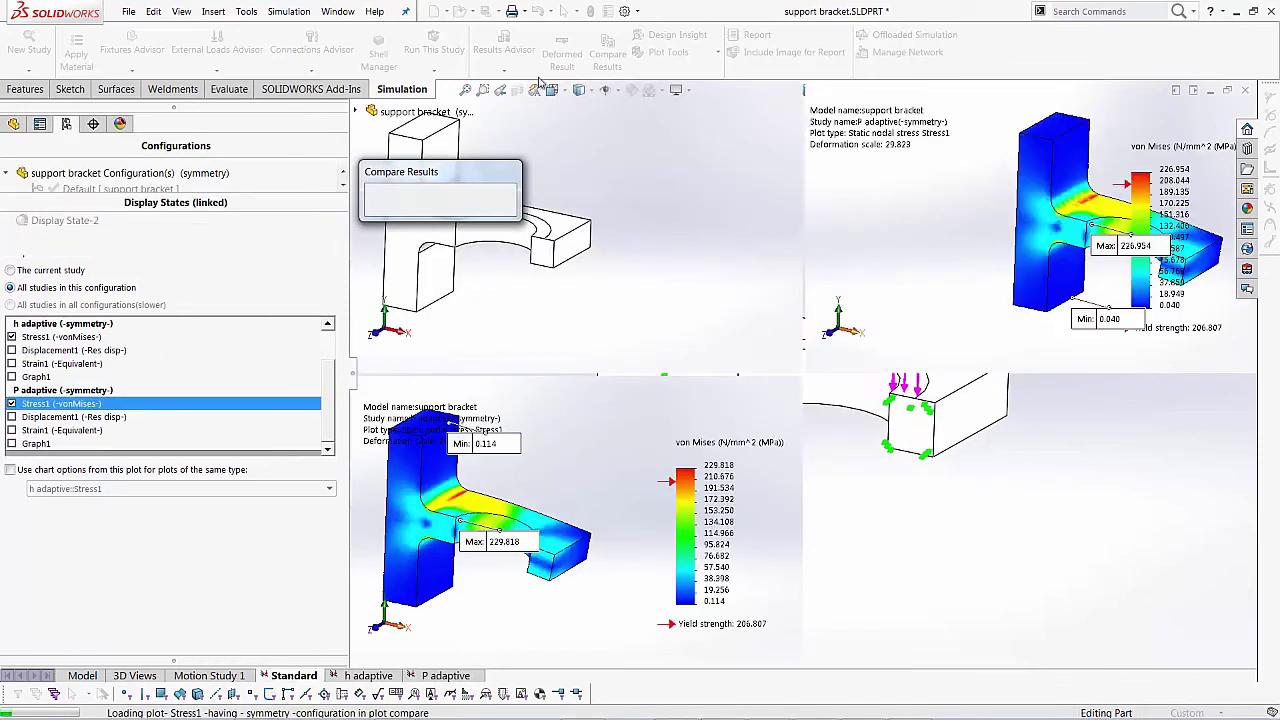
Arrange the linked Standard, h adaptive and P adaptive von Mises plots so each model fills its view
{"action": "left_click_drag", "start_coordinate": [486, 177], "coordinate": [207, 143]}
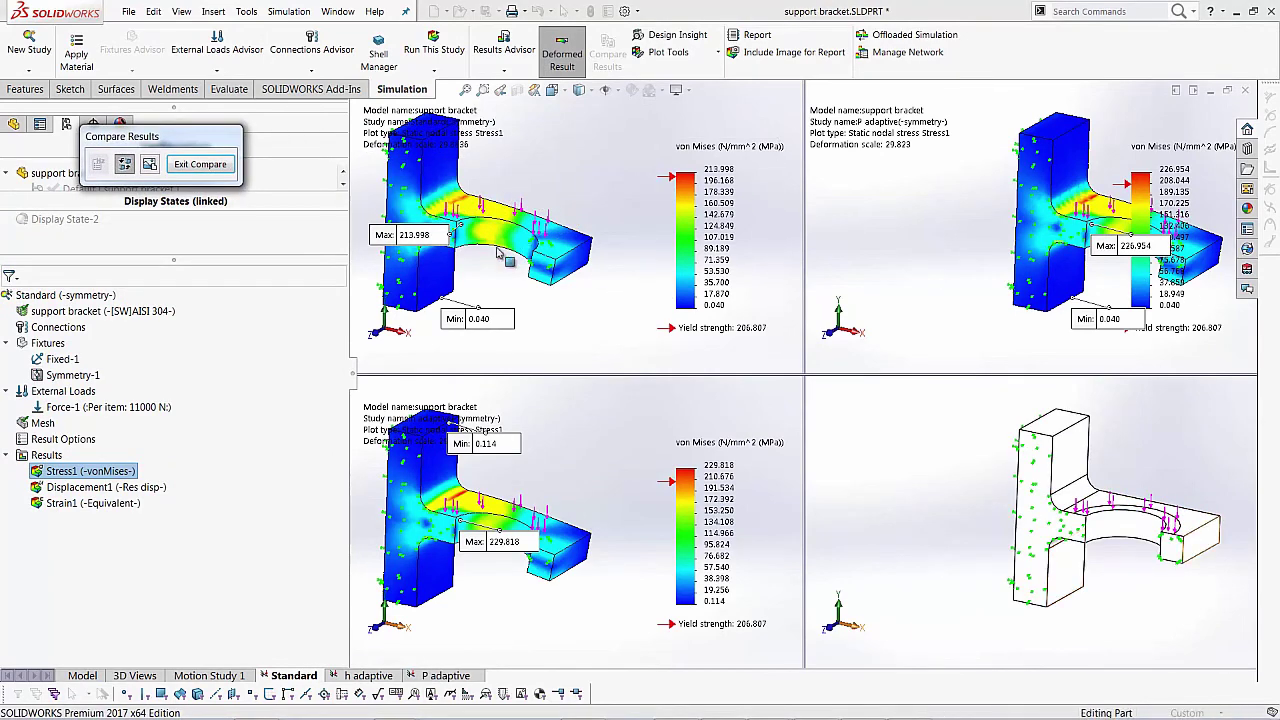
{"action": "scroll", "coordinate": [604, 212], "scroll_direction": "up", "scroll_amount": 2}
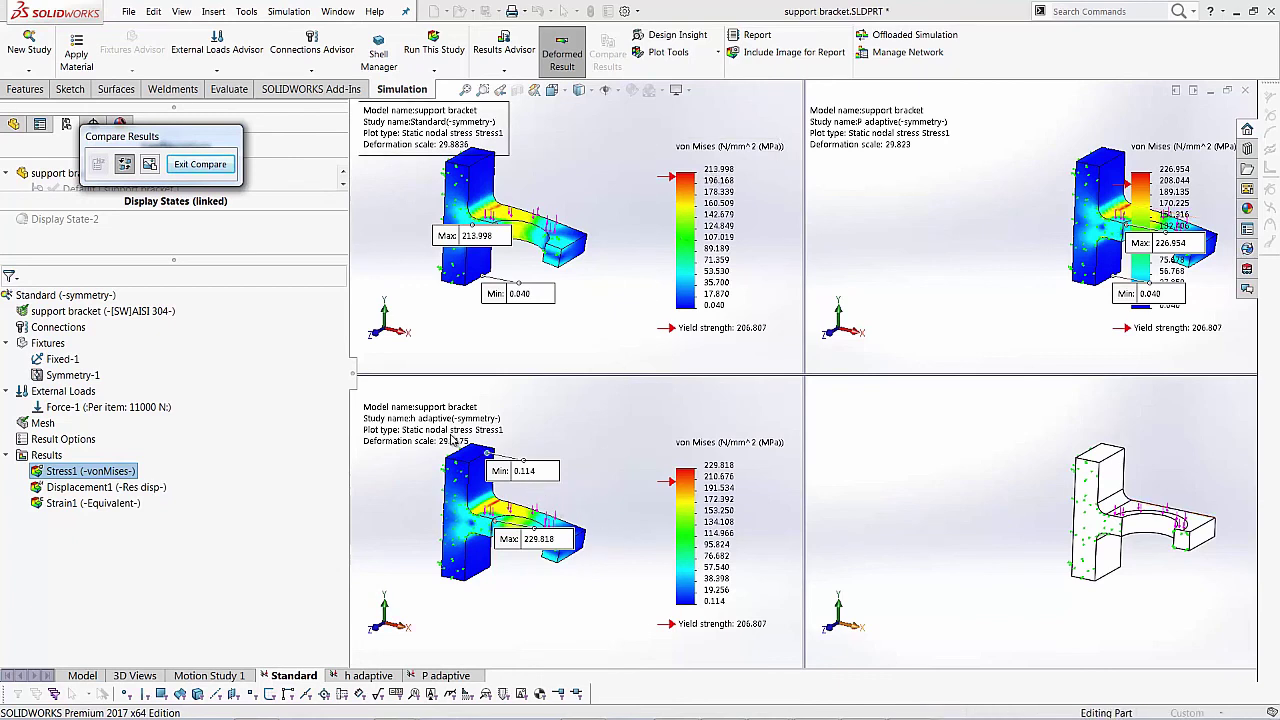
{"action": "left_click", "coordinate": [530, 548]}
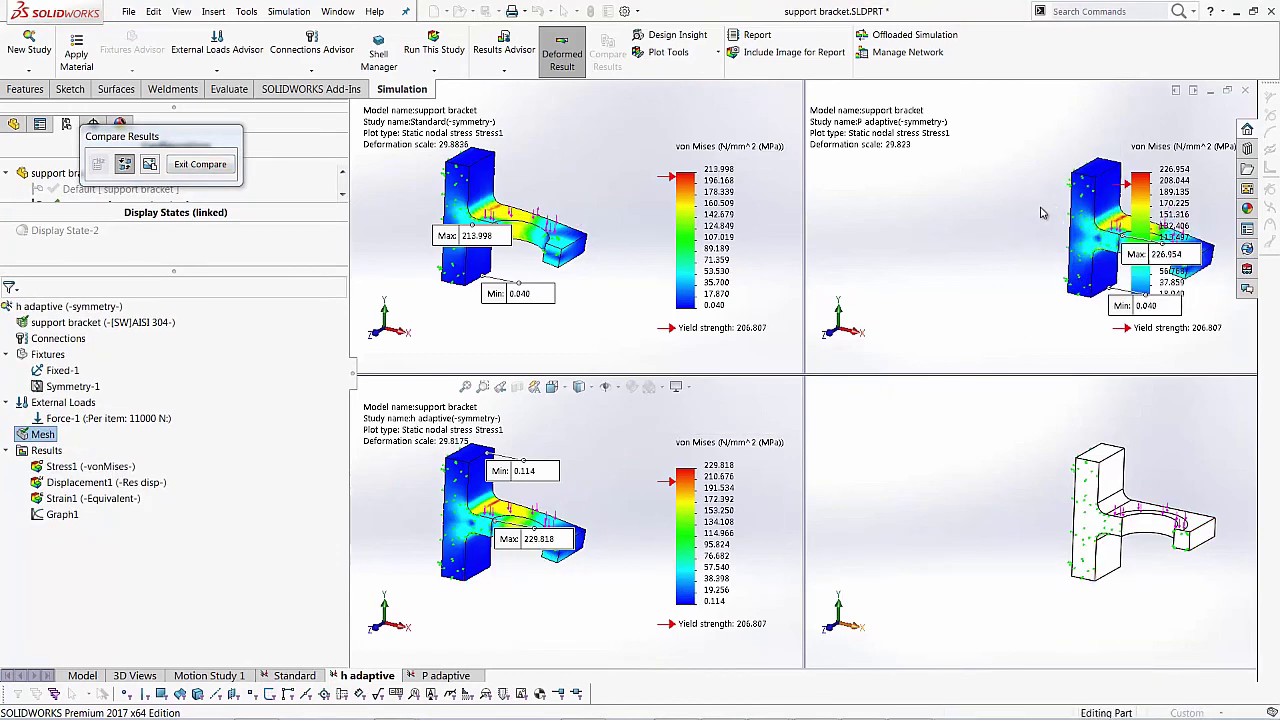
{"action": "key", "text": "f"}
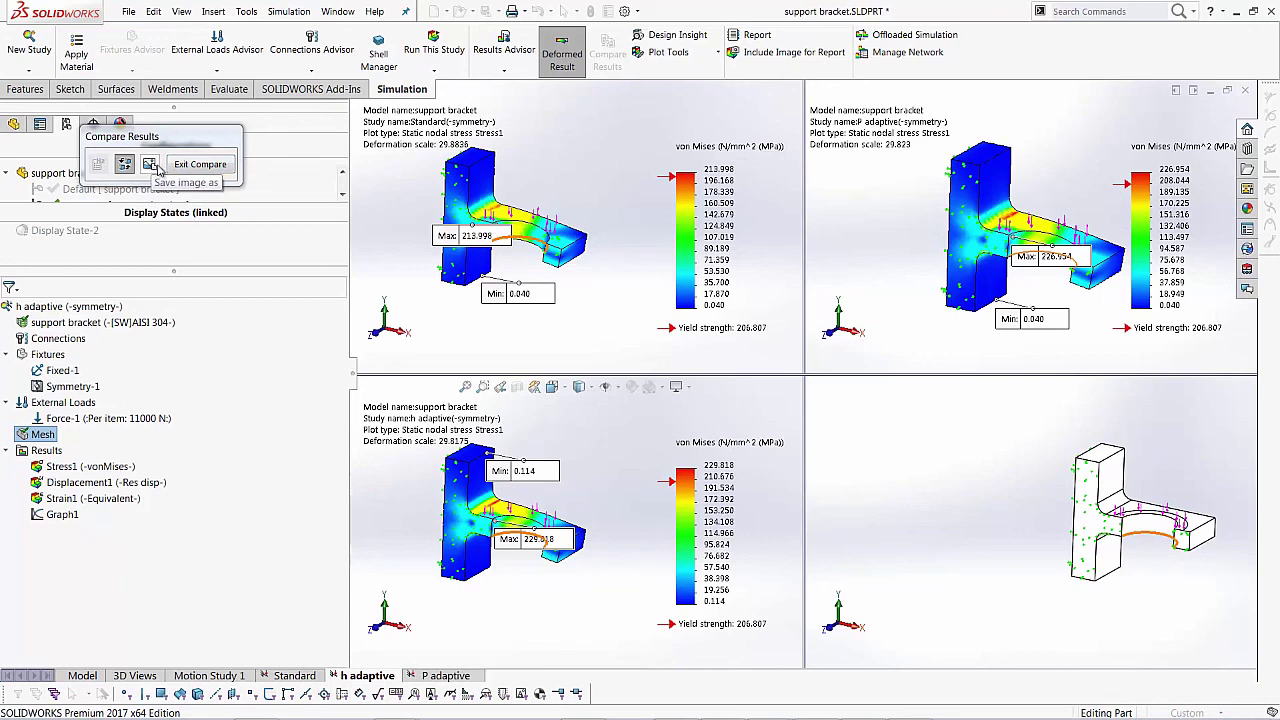
Exit Compare Results, keeping the h adaptive plot (229.818 MPa), and move its Min label above the model
{"action": "left_click", "coordinate": [198, 166]}
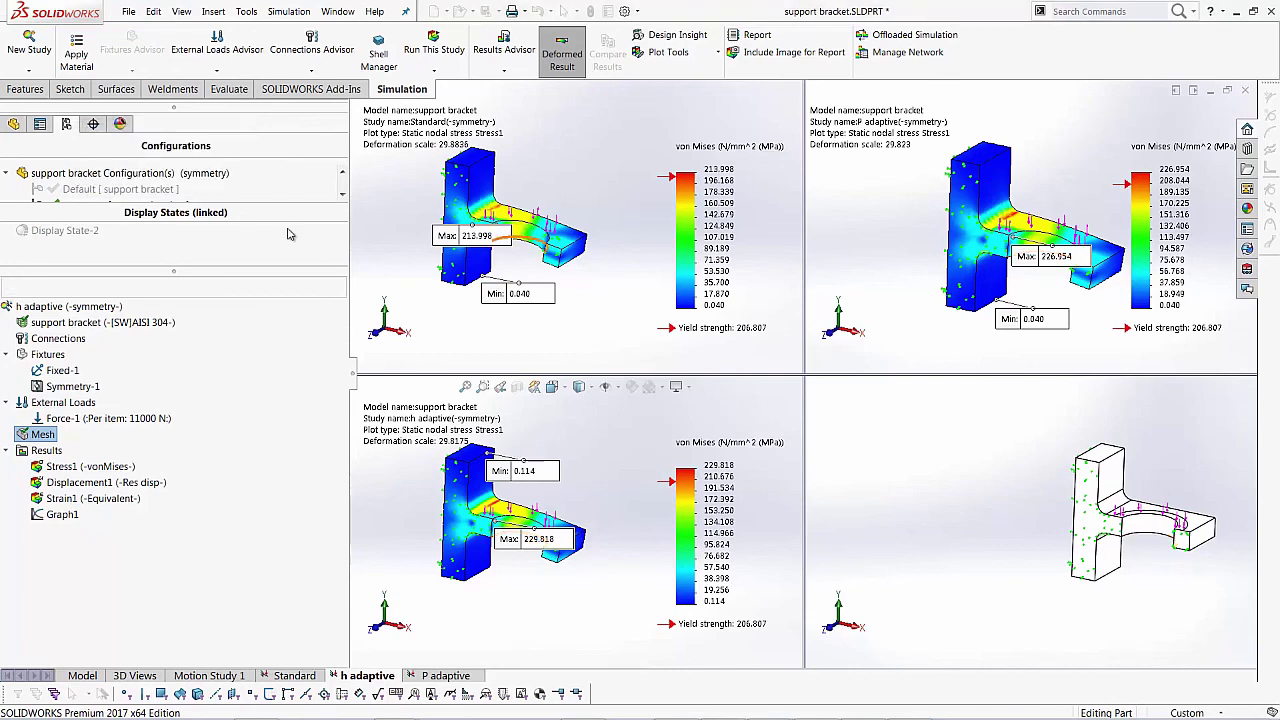
{"action": "left_click_drag", "start_coordinate": [794, 278], "coordinate": [700, 158]}
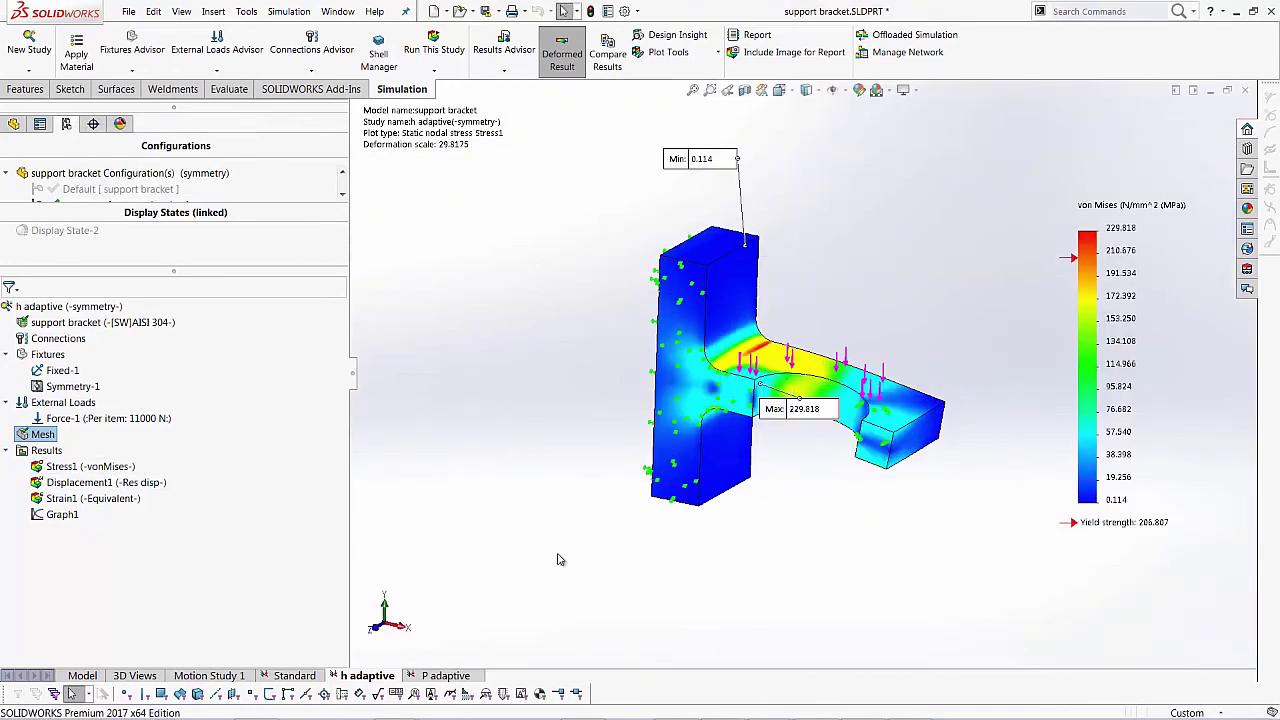